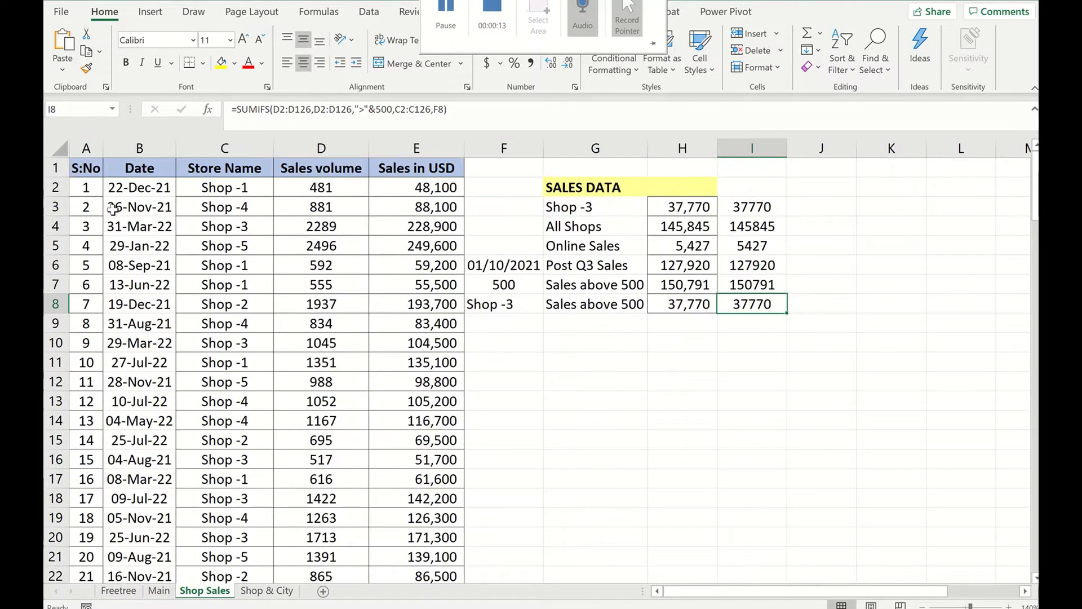
# - Examine the sales table's date, store, volume and USD columns and the SALES DATA summary beside it
pyautogui.moveTo(84, 170); pyautogui.dragTo(421, 385)
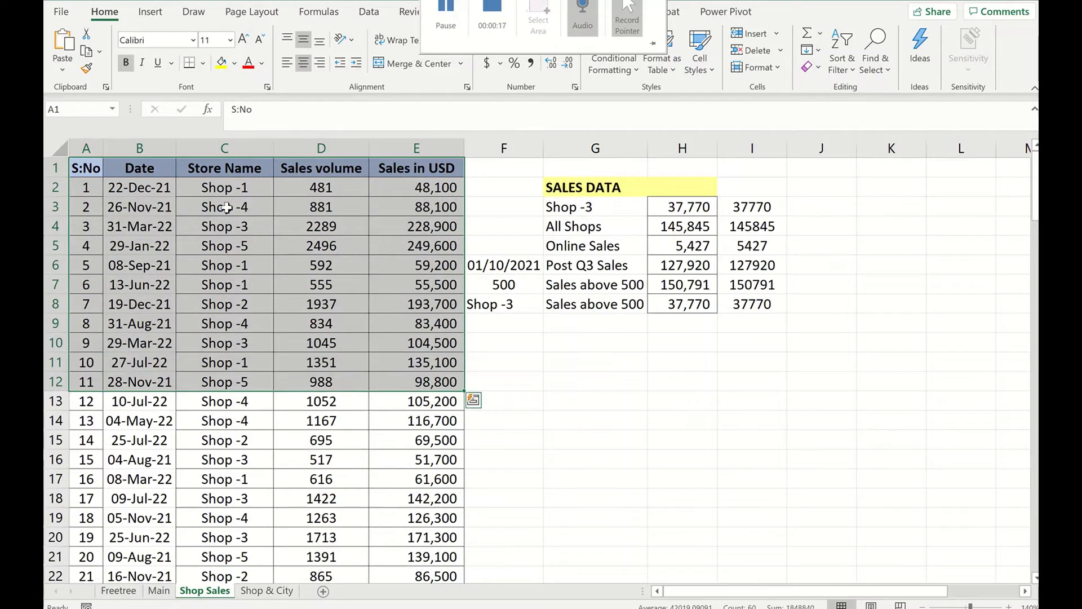
pyautogui.moveTo(142, 192); pyautogui.dragTo(141, 323)
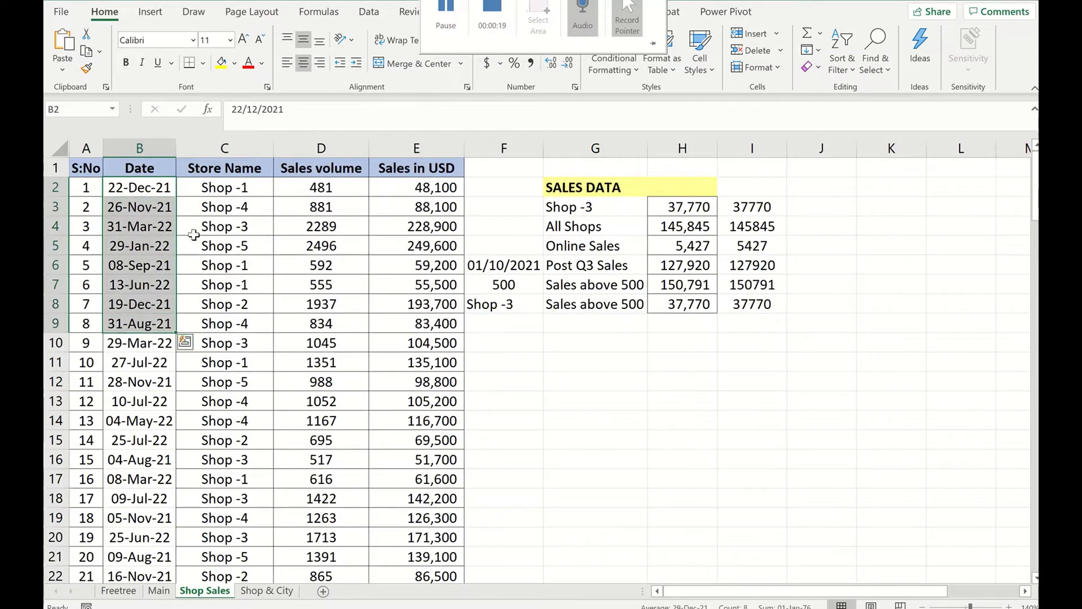
pyautogui.moveTo(223, 189); pyautogui.dragTo(213, 320)
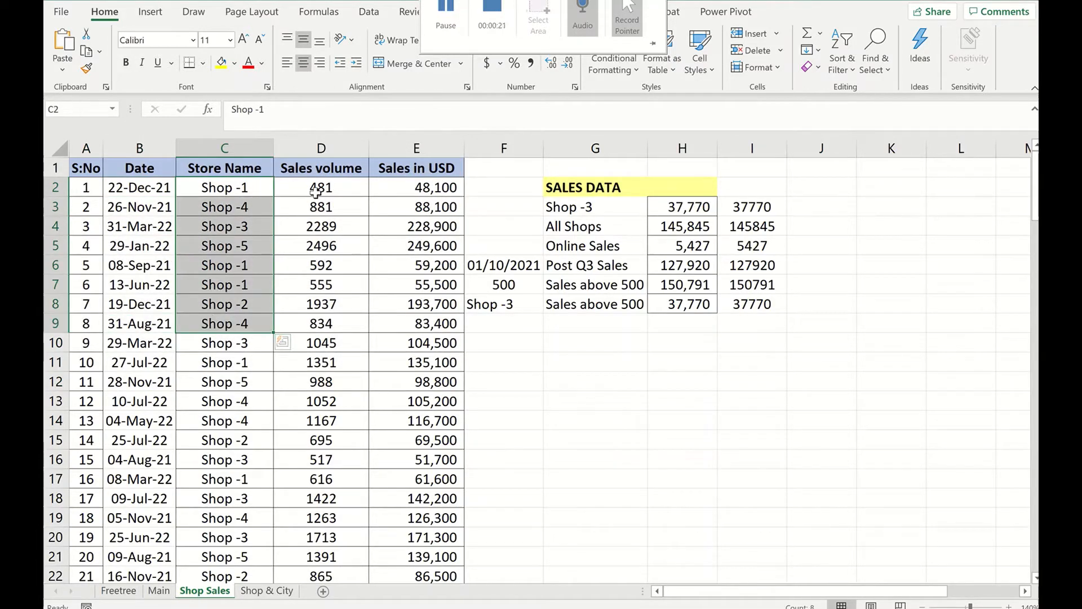
pyautogui.moveTo(321, 188); pyautogui.dragTo(321, 307)
pyautogui.moveTo(439, 189); pyautogui.dragTo(433, 288)
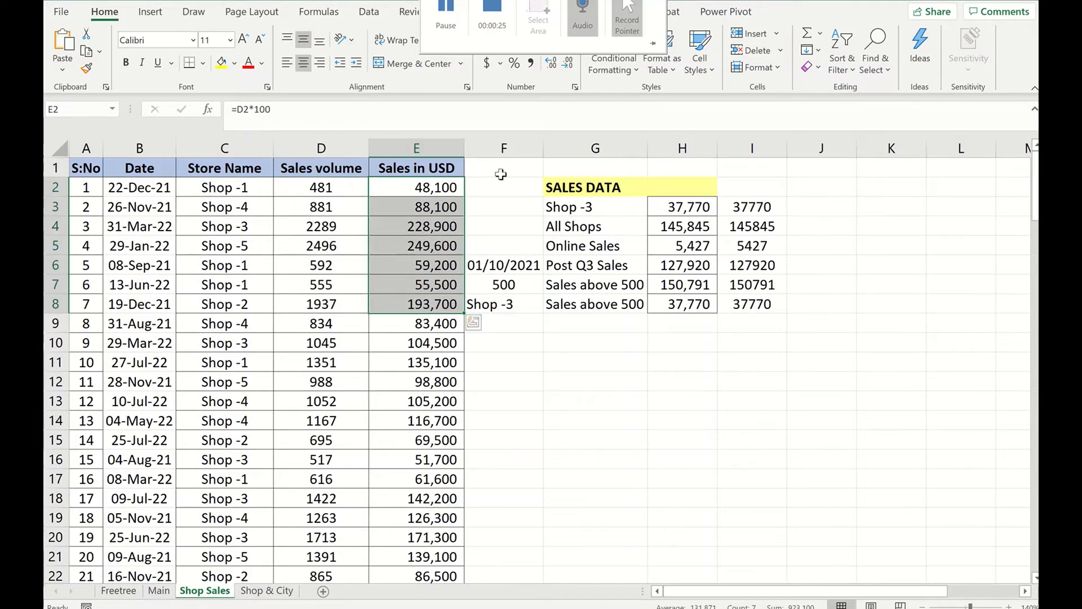
pyautogui.moveTo(488, 182); pyautogui.dragTo(701, 307)
pyautogui.click(675, 360)
# - Clear the duplicate results beside the SALES DATA summary in I3:I10
pyautogui.moveTo(752, 206); pyautogui.dragTo(759, 342)
pyautogui.press('Delete')
# - Switch the shop in G3 of the summary to Shop -1 and finally to Shop -2
pyautogui.click(571, 207)
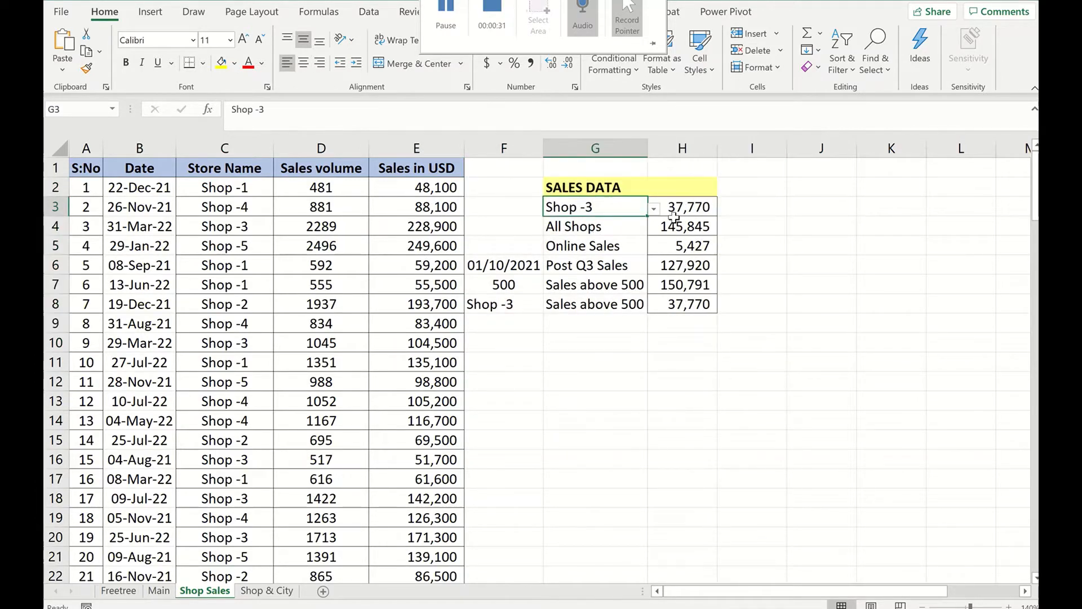
pyautogui.click(653, 208)
pyautogui.click(583, 224)
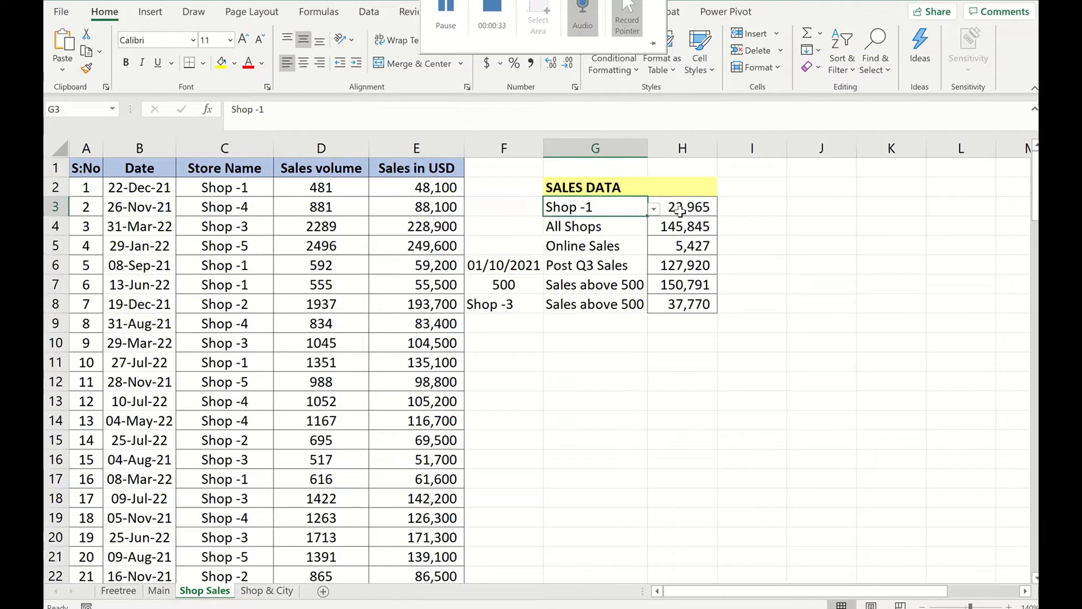
pyautogui.click(654, 209)
pyautogui.click(595, 231)
# - Examine the All Shops and Online Sales rows, checking the Store Name column for blank entries
pyautogui.click(615, 228)
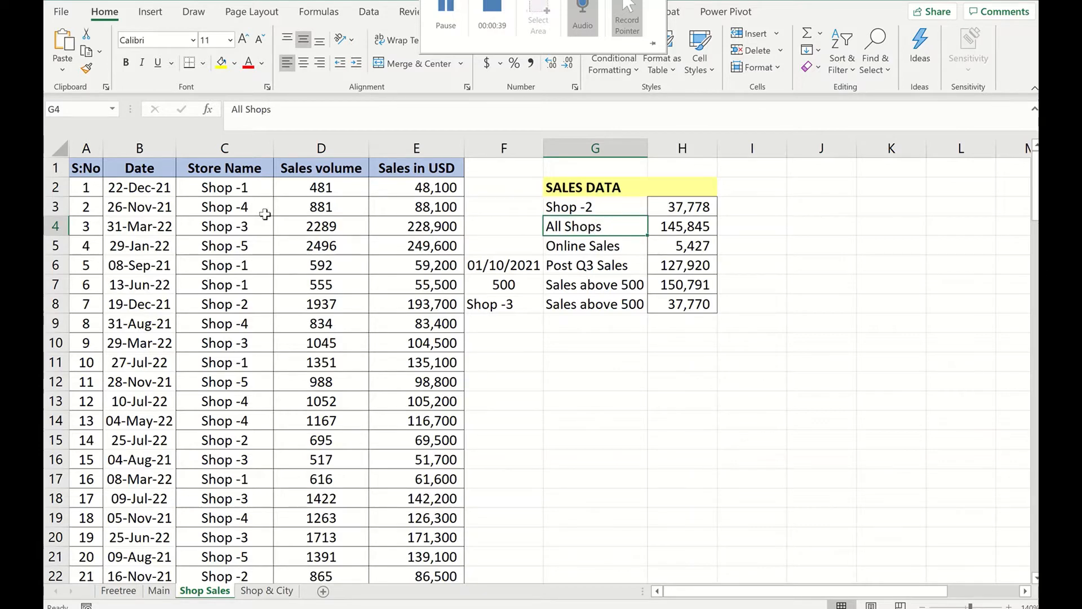
pyautogui.click(618, 247)
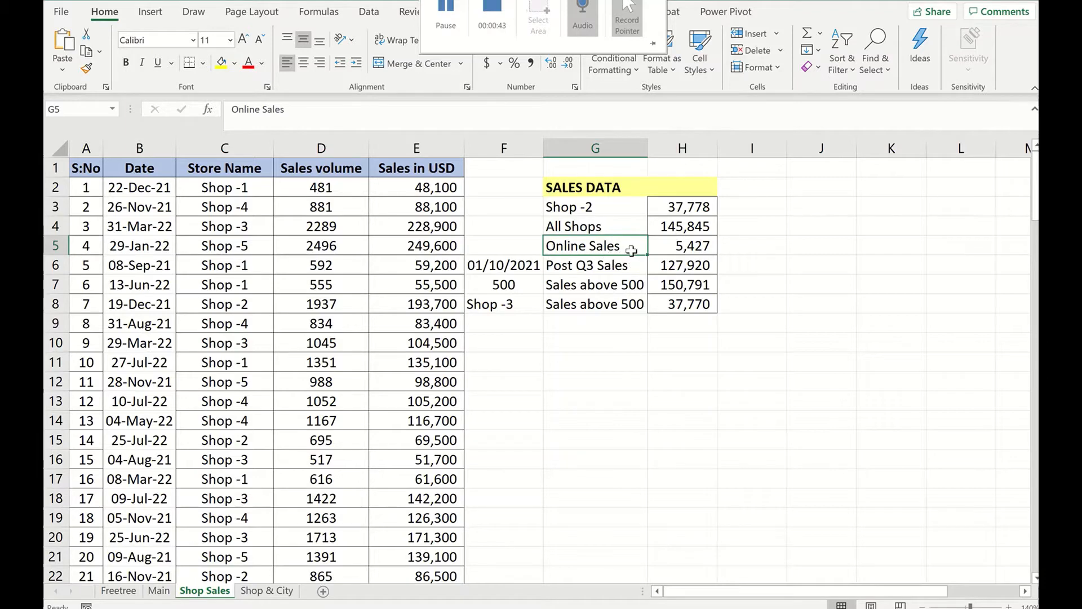
pyautogui.scroll(-2, 245, 323)
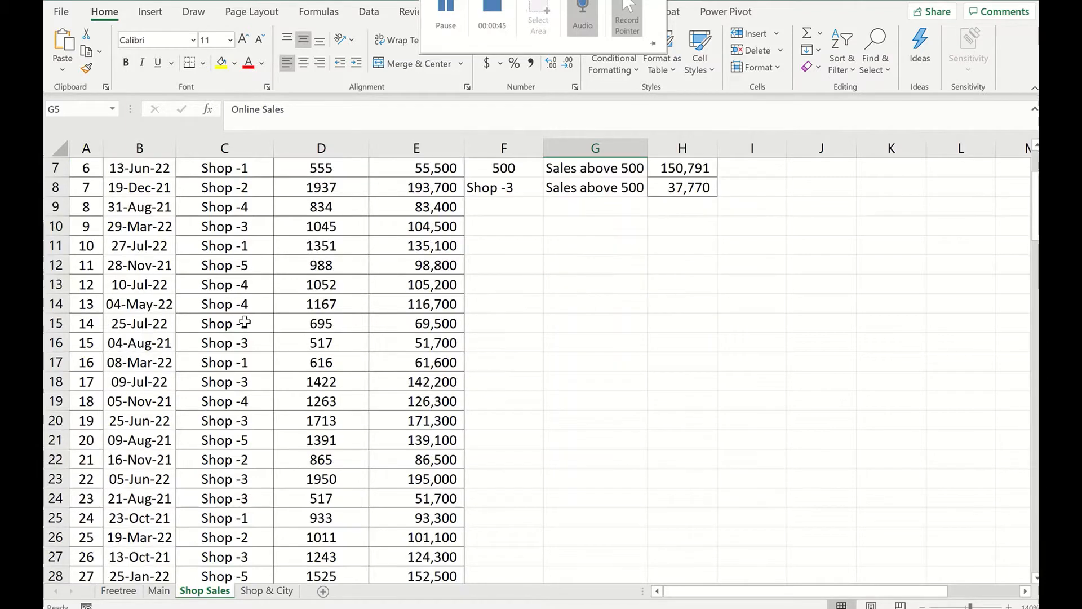
pyautogui.scroll(-6, 245, 322)
pyautogui.click(239, 248)
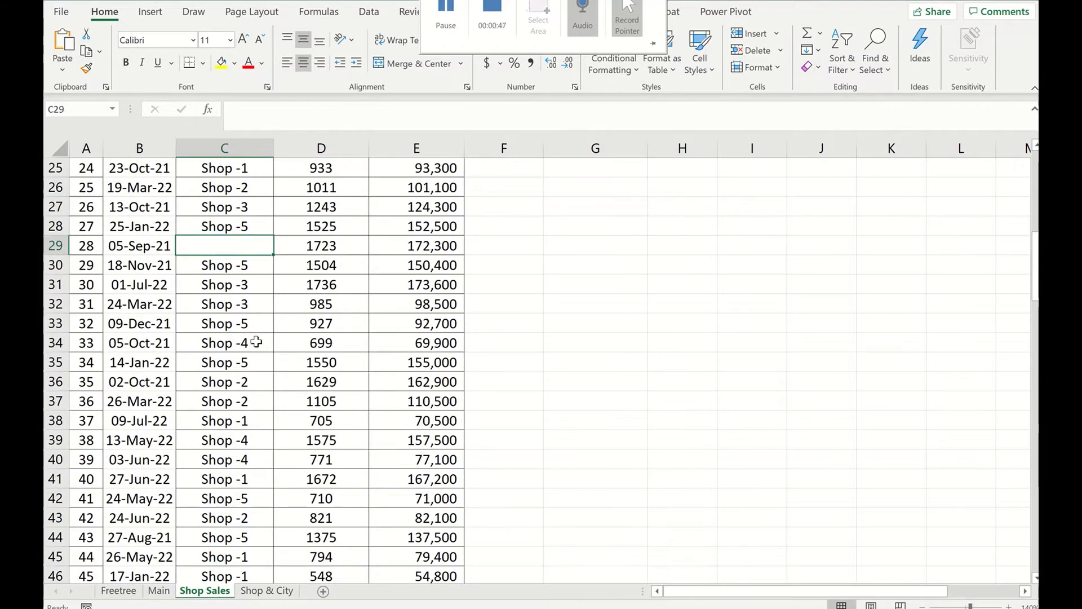
pyautogui.scroll(-2, 223, 443)
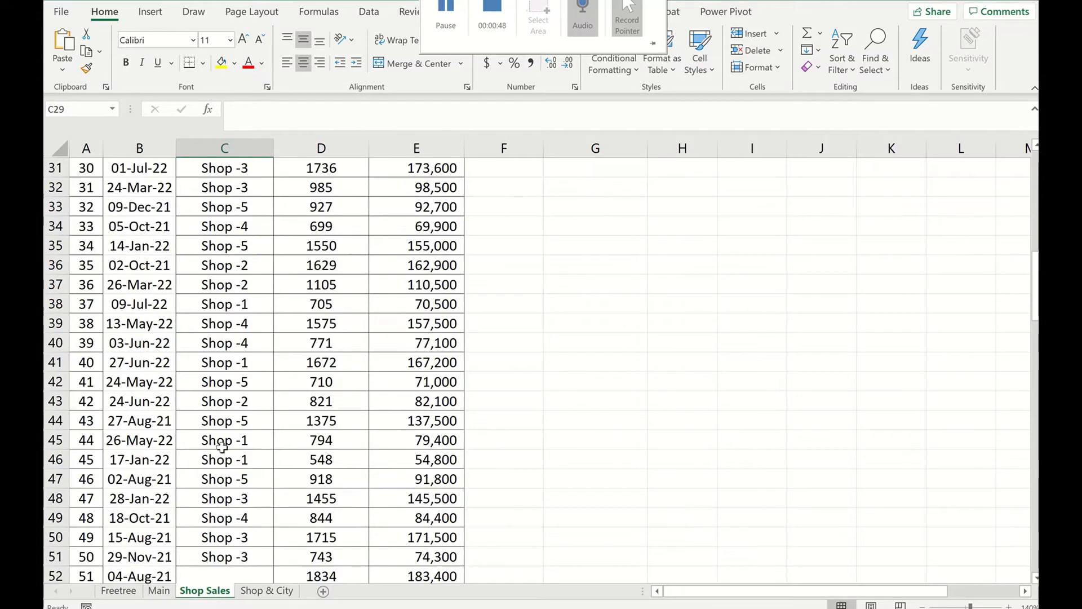
pyautogui.click(251, 572)
pyautogui.scroll(2, 268, 265)
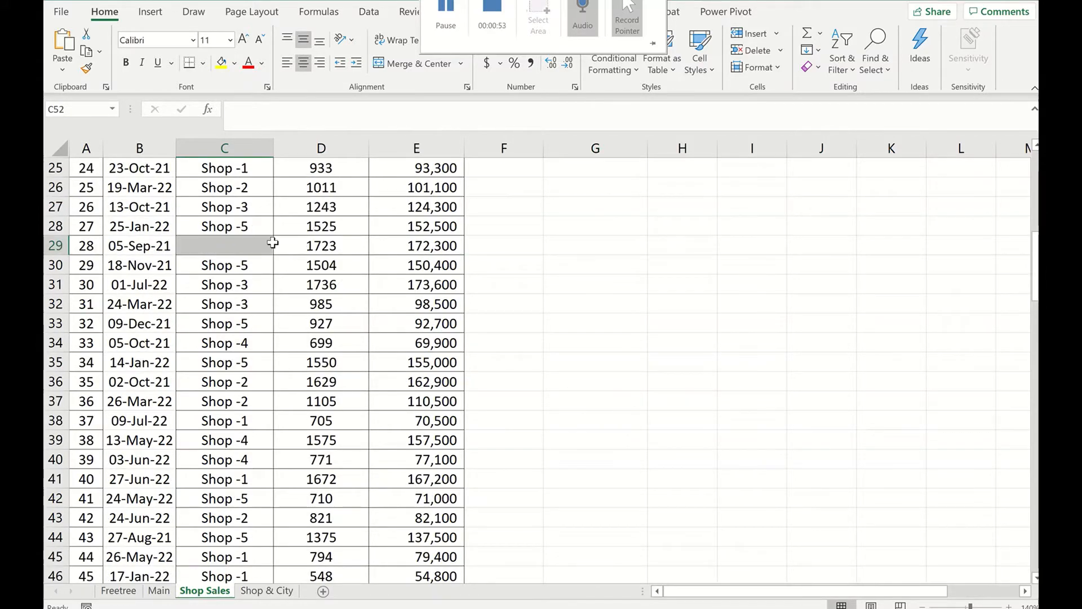
pyautogui.scroll(8, 497, 285)
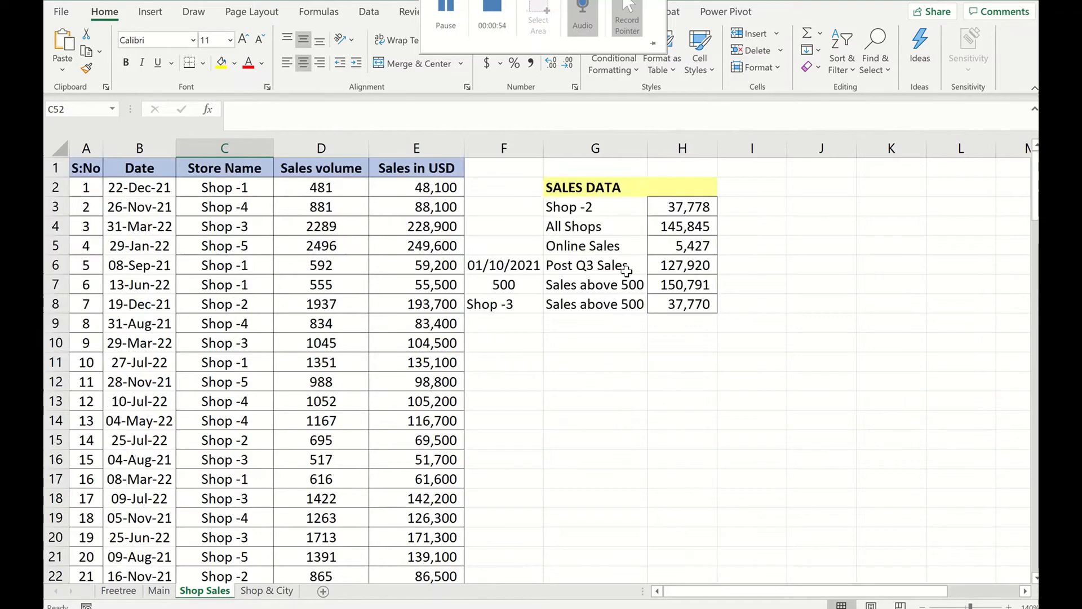
# - Examine the Post Q3 Sales and Sales above 500 rows against the Date and Sales volume columns
pyautogui.click(585, 267)
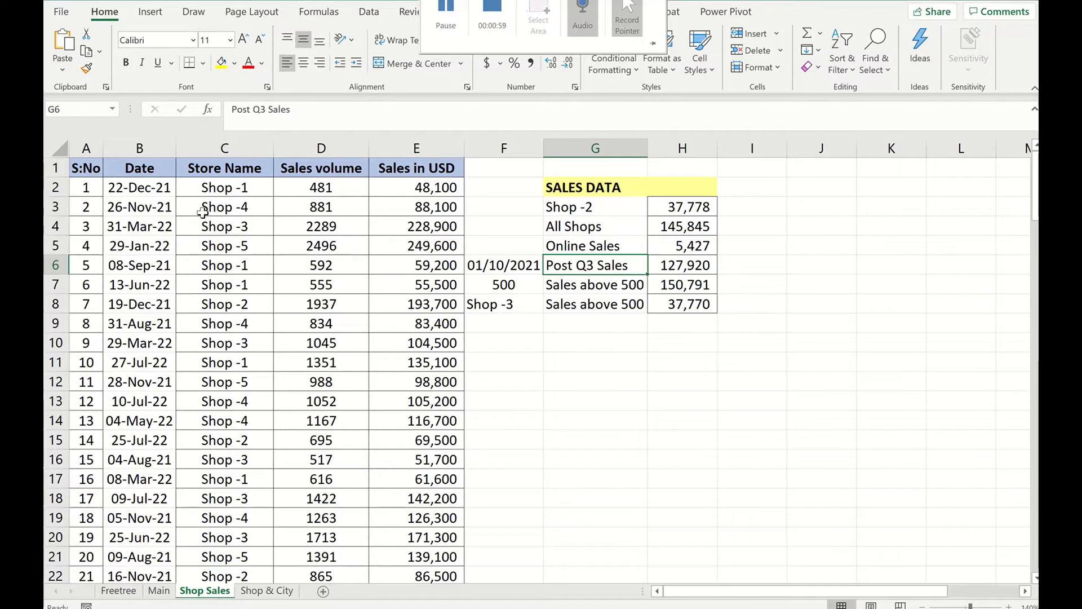
pyautogui.moveTo(146, 194); pyautogui.dragTo(143, 303)
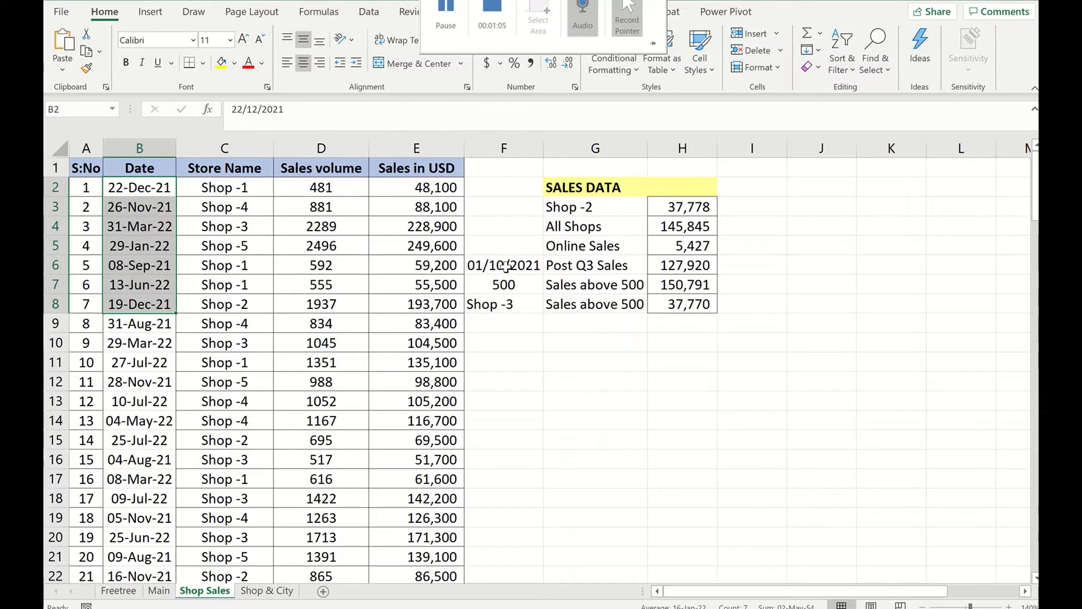
pyautogui.click(611, 287)
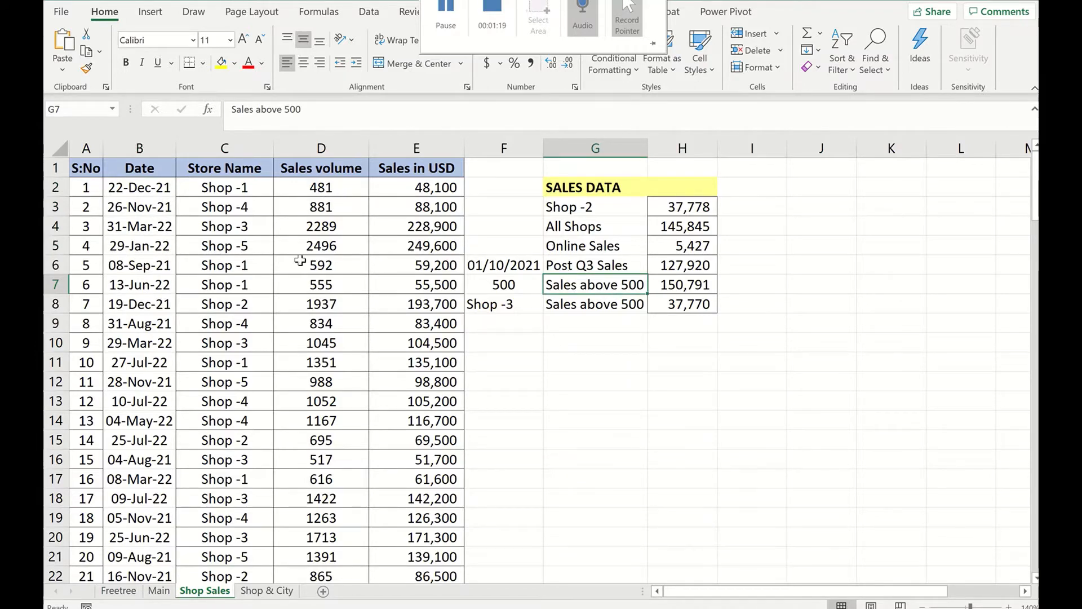
pyautogui.click(327, 187)
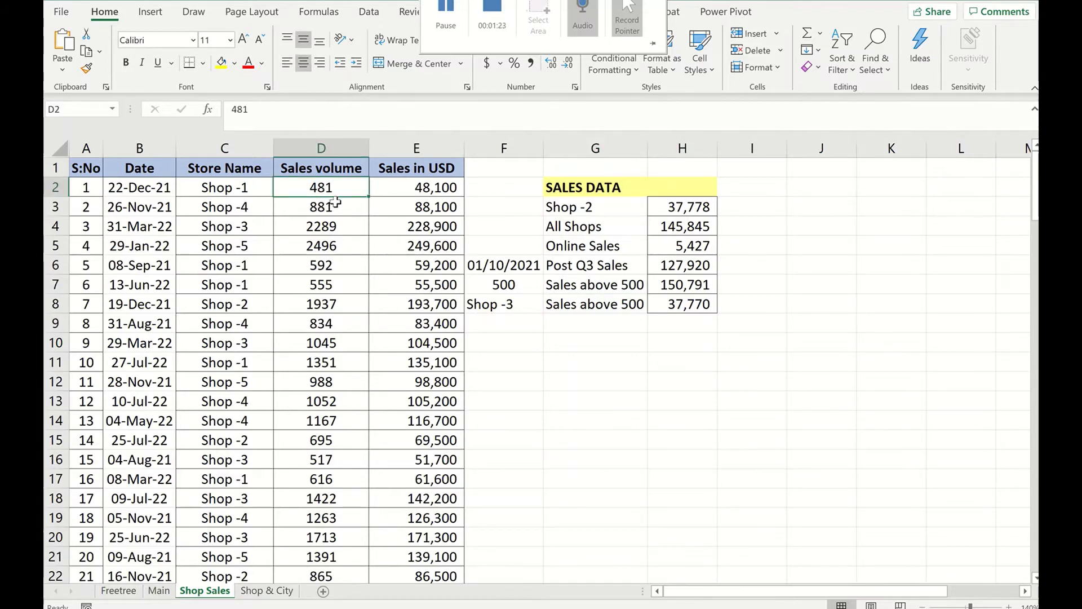
pyautogui.click(587, 342)
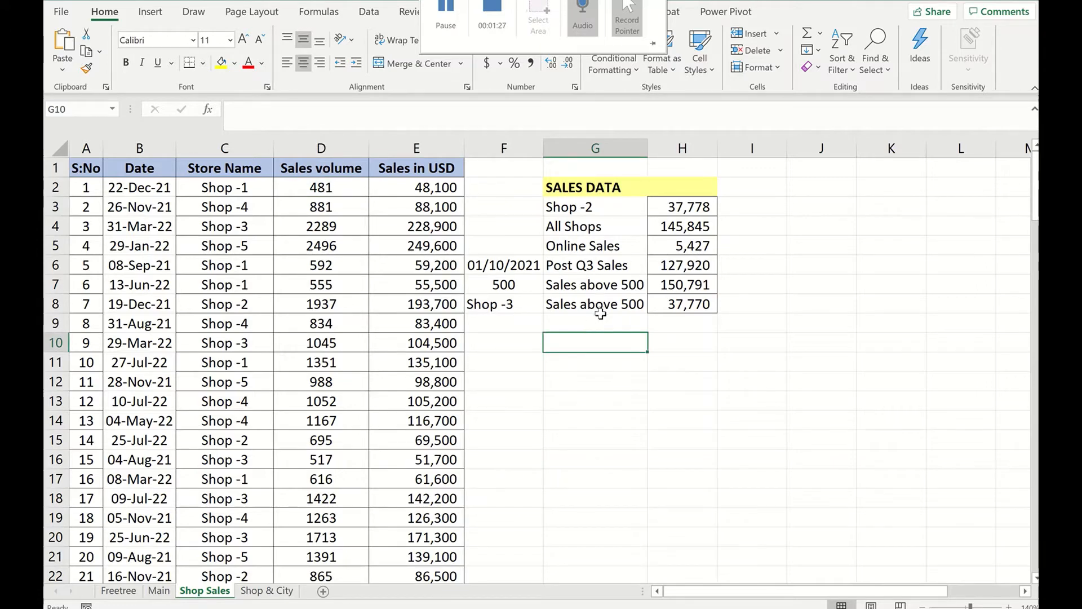
# - Set the shop criterion in F8 to Shop -2 for the second Sales above 500 row
pyautogui.moveTo(234, 211); pyautogui.dragTo(279, 349)
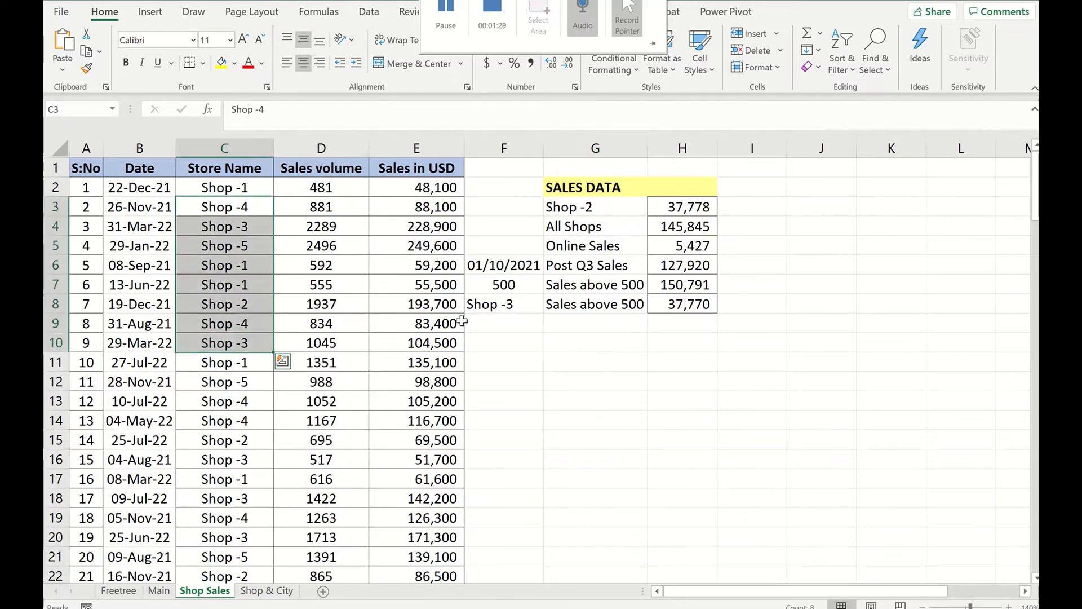
pyautogui.click(527, 307)
pyautogui.click(549, 305)
pyautogui.click(507, 331)
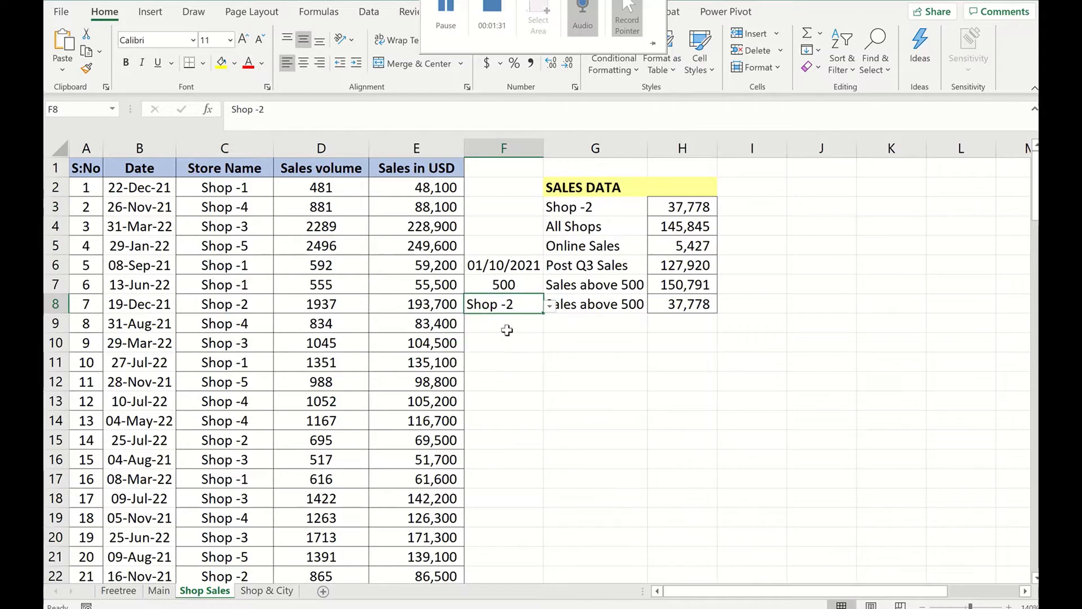
# - Review the last summary row's two criteria, the shop in F8 and sales above 500 in G8
pyautogui.click(610, 321)
pyautogui.click(620, 307)
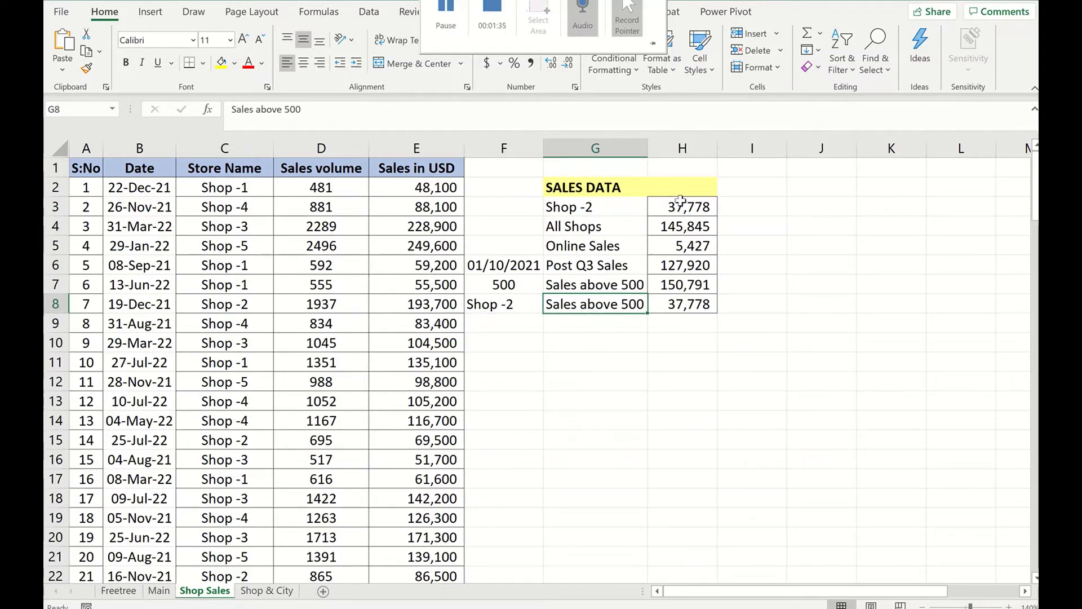
pyautogui.click(748, 209)
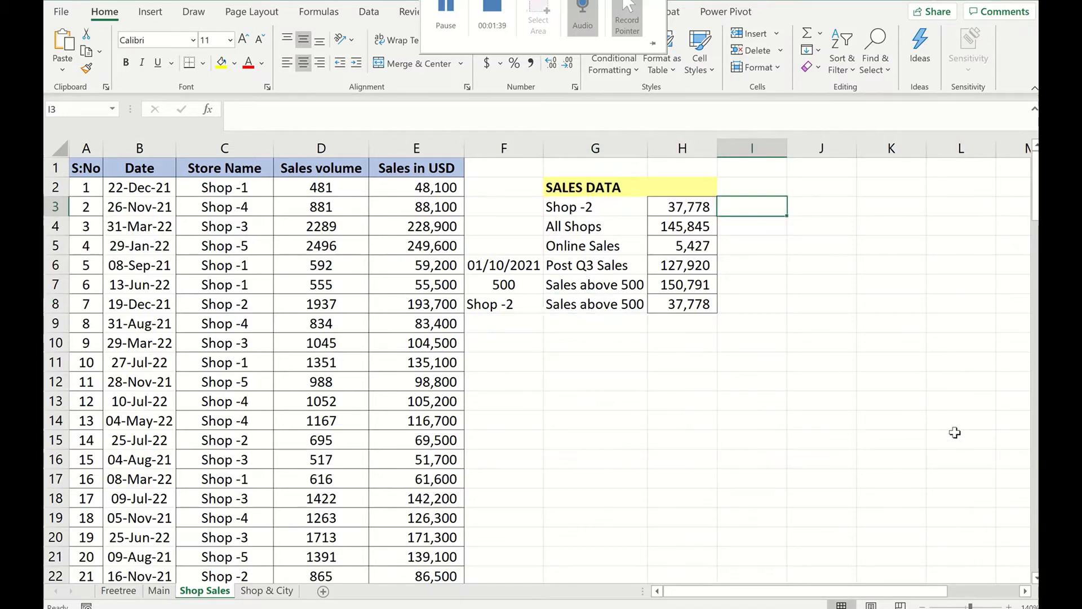
pyautogui.moveTo(519, 304); pyautogui.dragTo(623, 310)
pyautogui.click(560, 339)
pyautogui.click(592, 307)
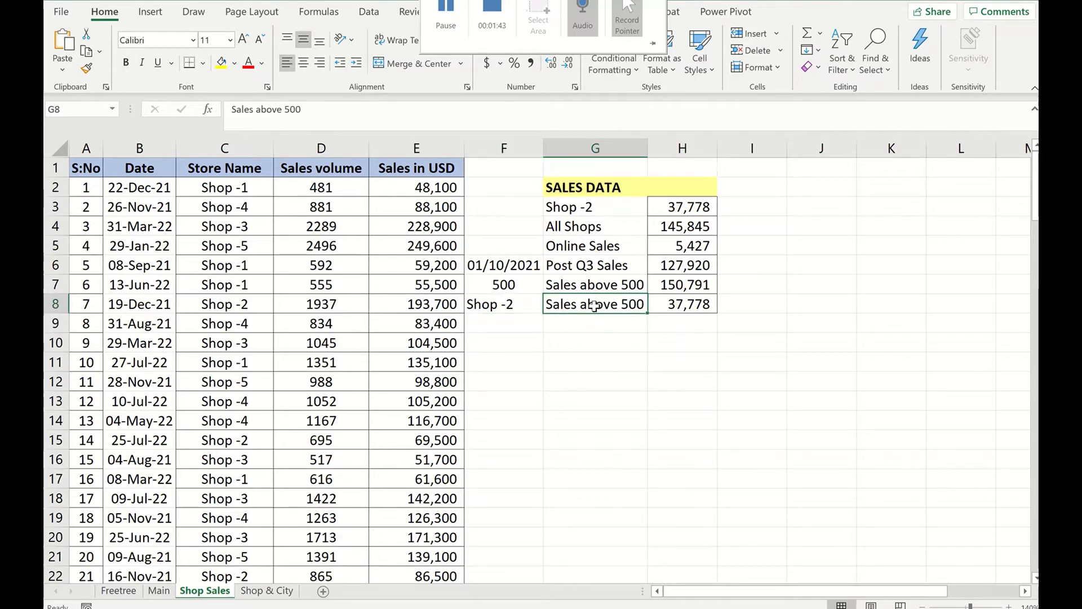
pyautogui.click(502, 305)
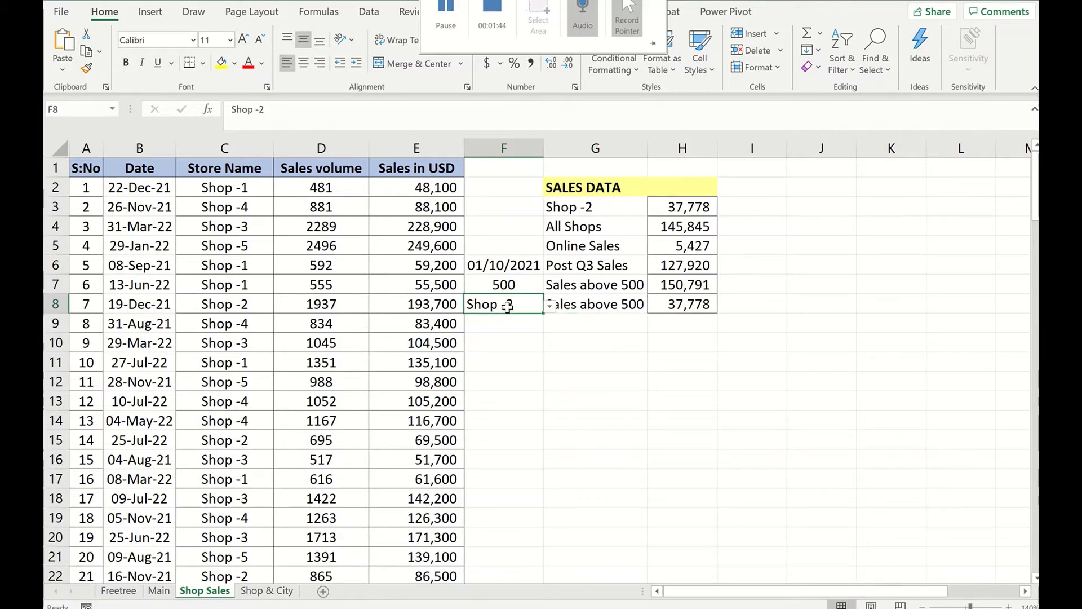
# - Go to the Shop & City sheet and examine its Store Name and City columns and total sales criteria
pyautogui.click(267, 590)
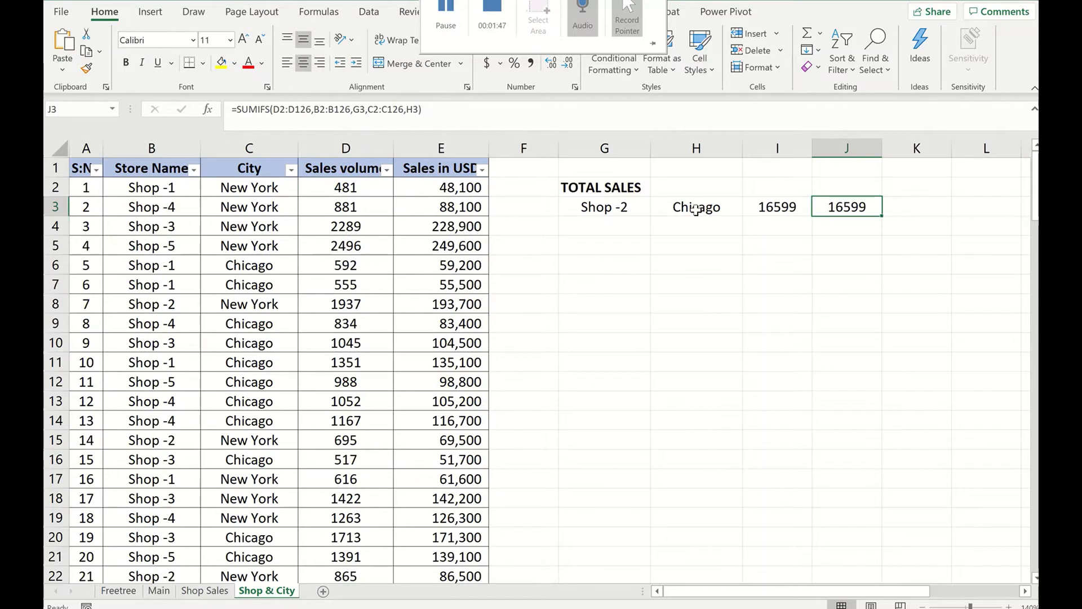
pyautogui.click(696, 209)
pyautogui.click(626, 209)
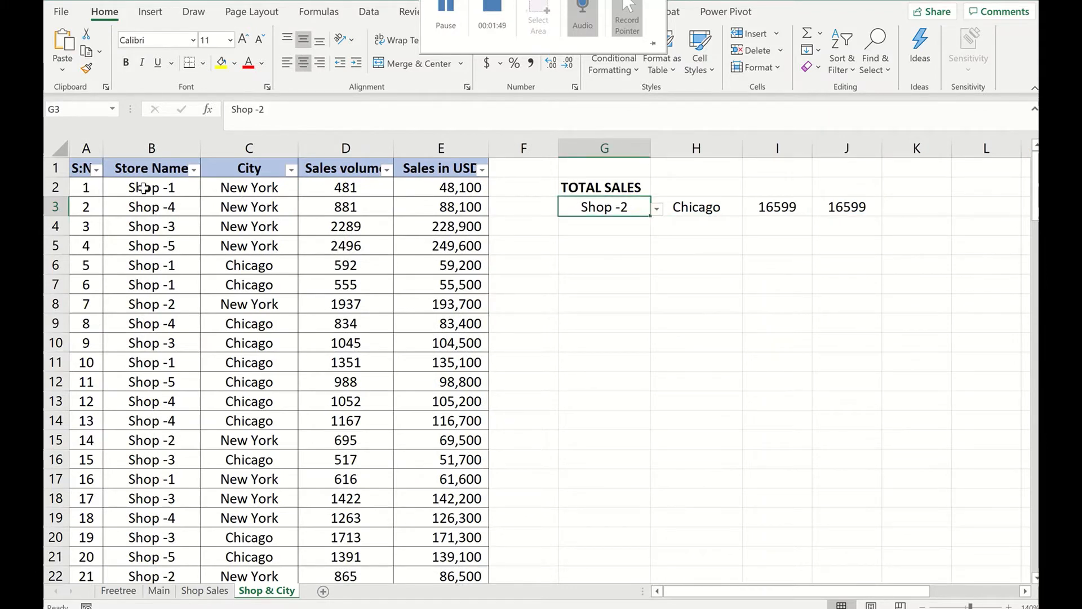
pyautogui.click(160, 187)
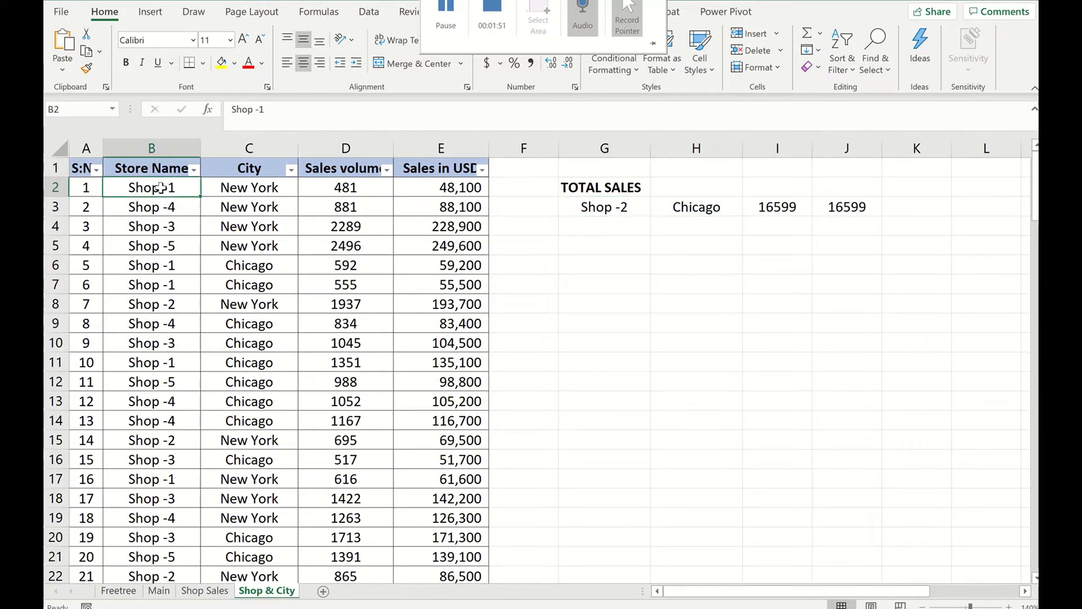
pyautogui.moveTo(257, 192); pyautogui.dragTo(254, 264)
# - Set the TOTAL SALES criteria to Shop -1 in G3 and New York in H3
pyautogui.click(628, 210)
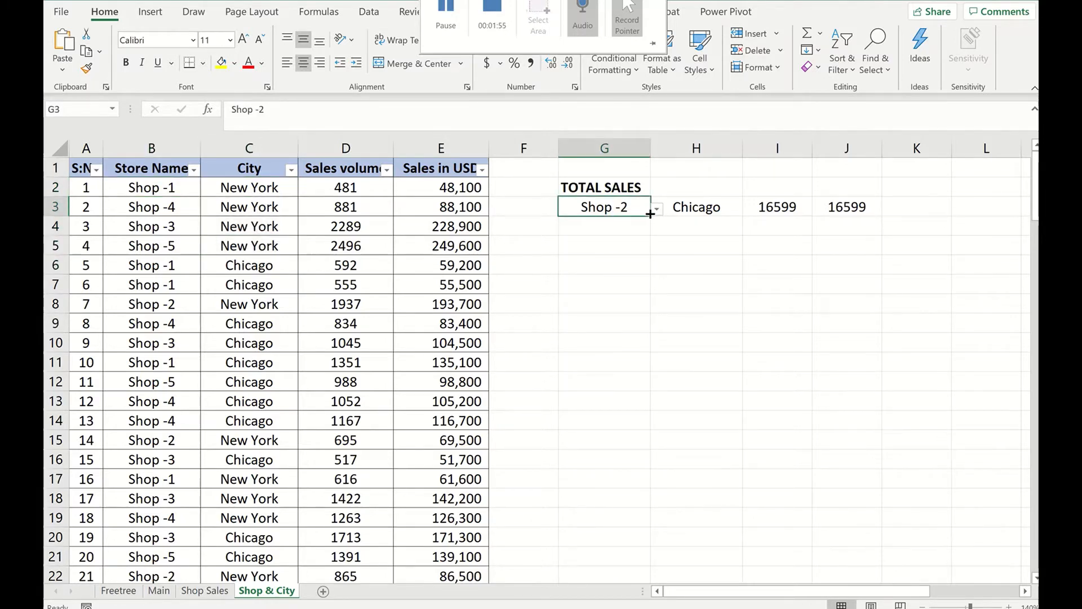
pyautogui.click(657, 210)
pyautogui.click(586, 222)
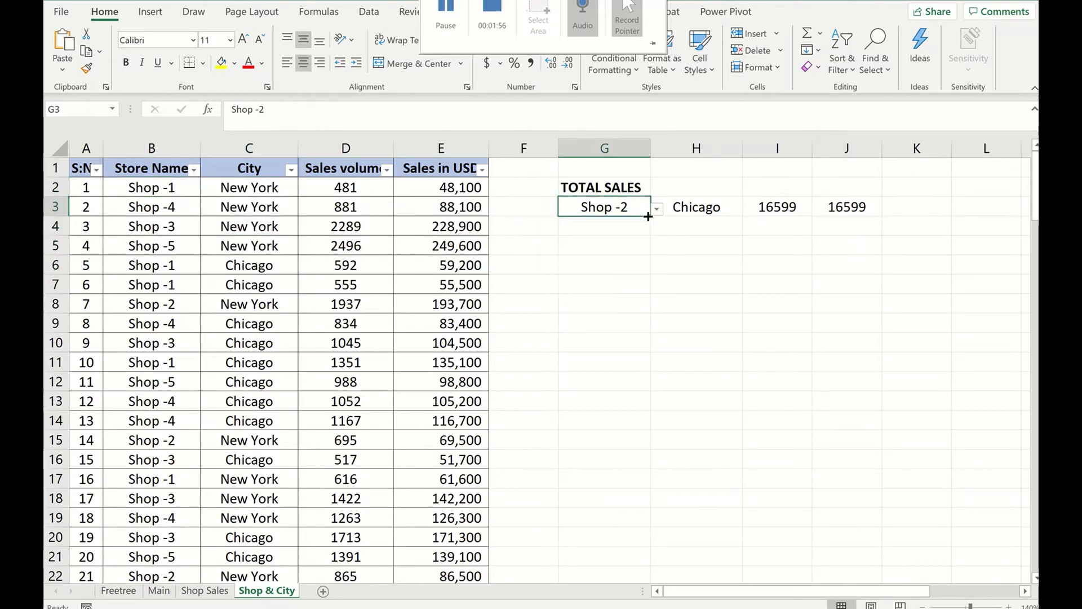
pyautogui.click(706, 215)
pyautogui.click(749, 209)
pyautogui.click(688, 222)
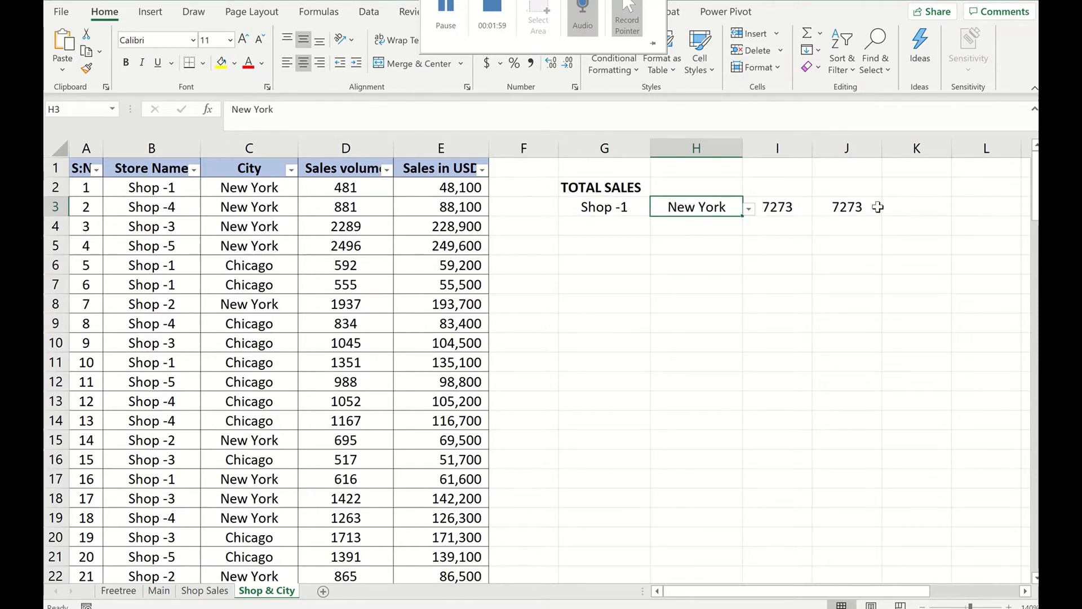
# - Clear the duplicate total sales result in J2:J5 and select J3
pyautogui.moveTo(846, 190); pyautogui.dragTo(855, 258)
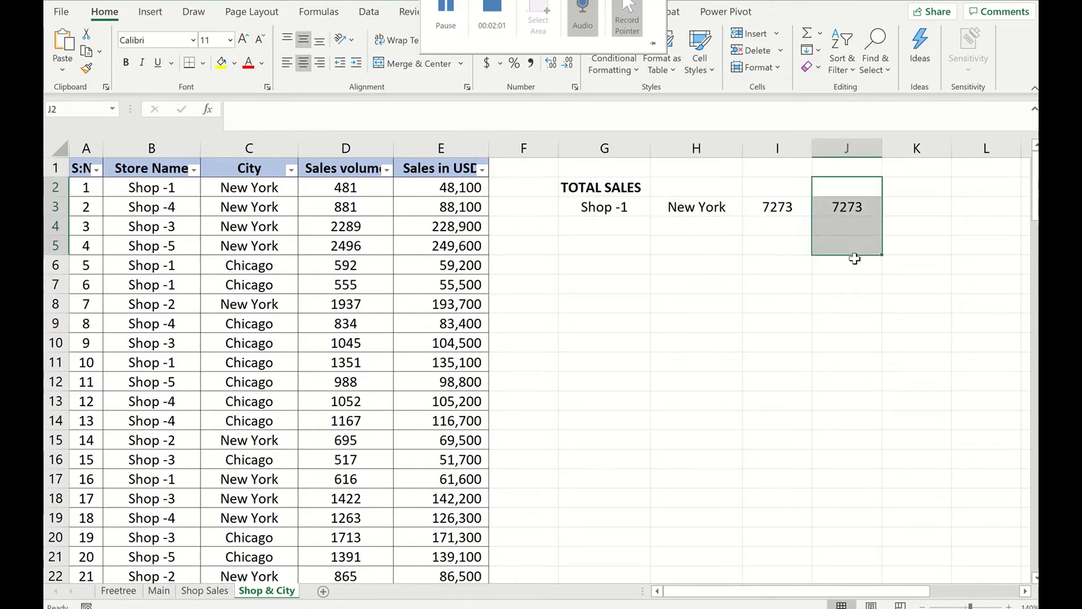
pyautogui.press('Delete')
pyautogui.click(846, 206)
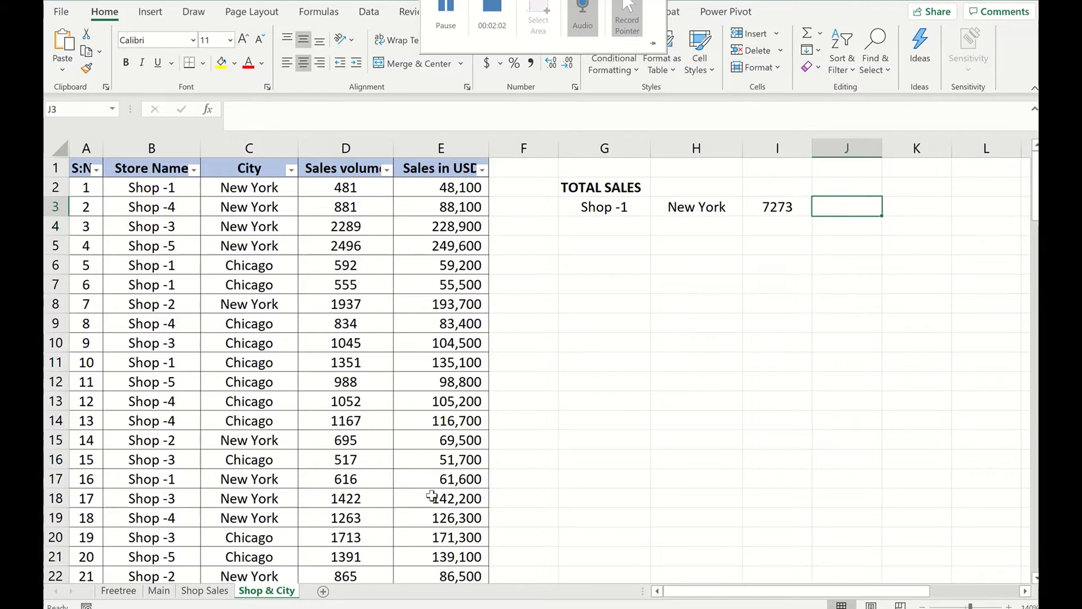
# - On the Shop Sales sheet, start a SUMIF formula in I3 with the store names C2:C126 as its range
pyautogui.click(225, 590)
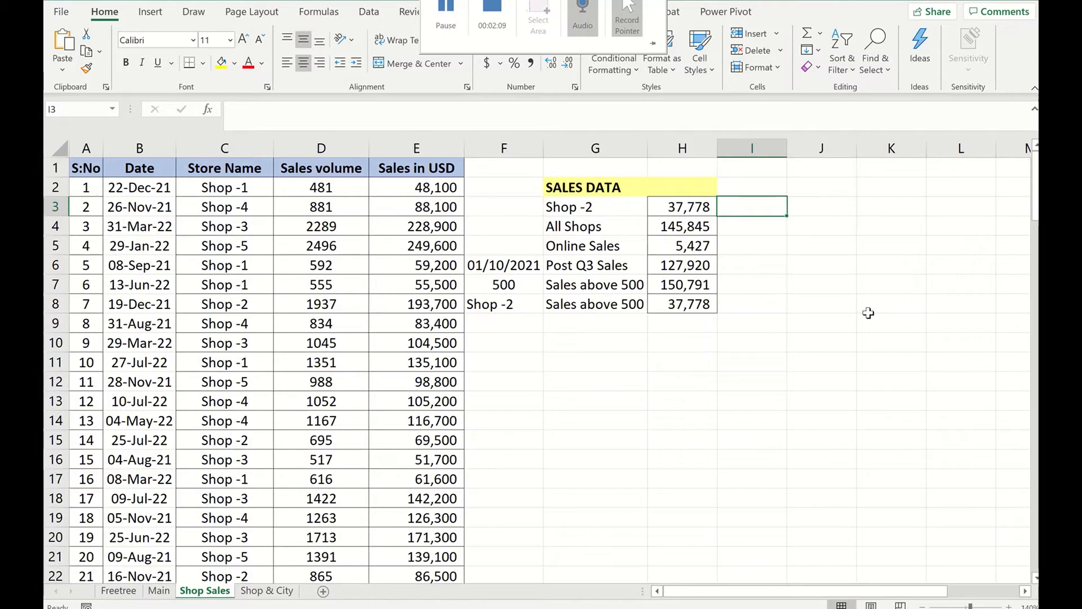
pyautogui.write('=s')
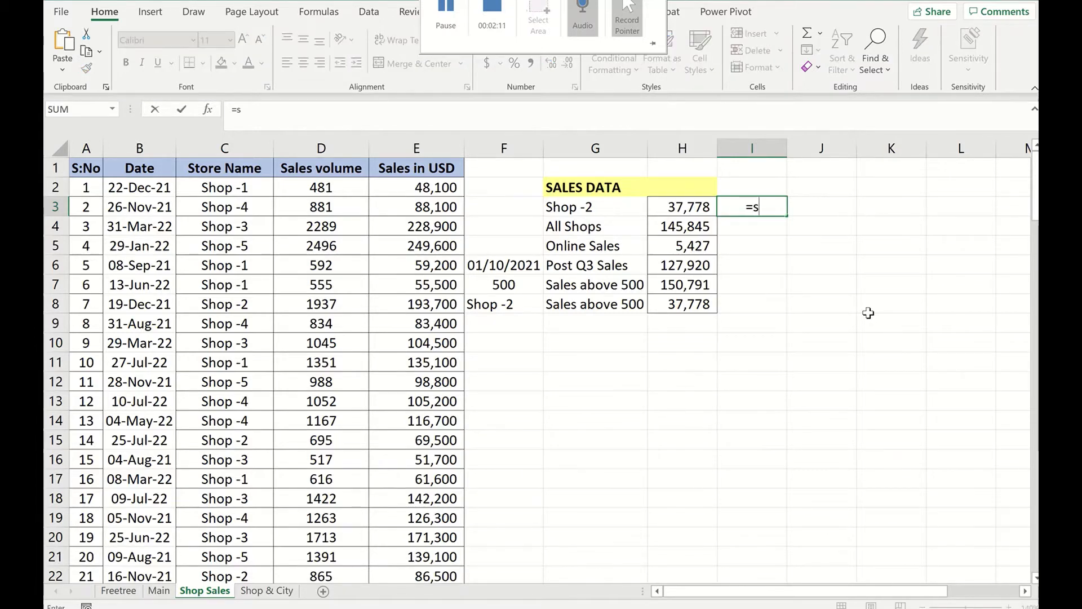
pyautogui.write('umif')
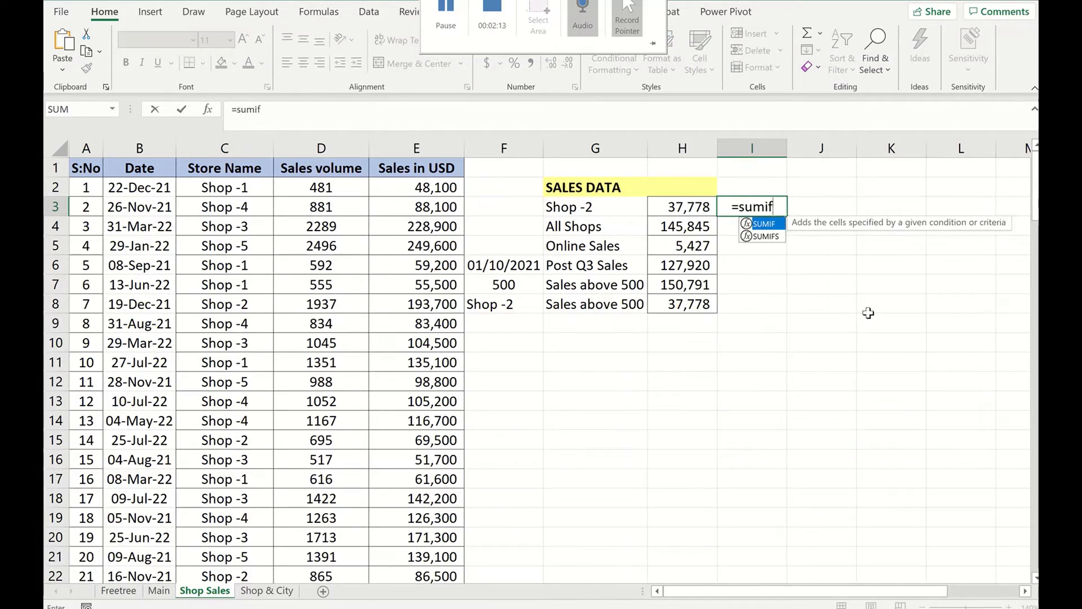
pyautogui.press('Tab')
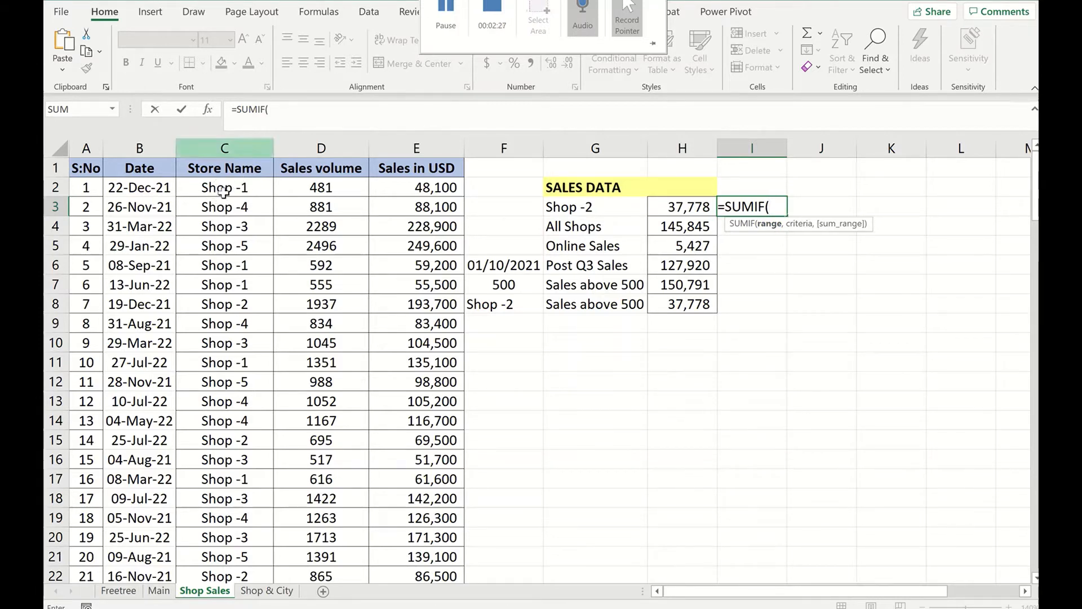
pyautogui.click(229, 188)
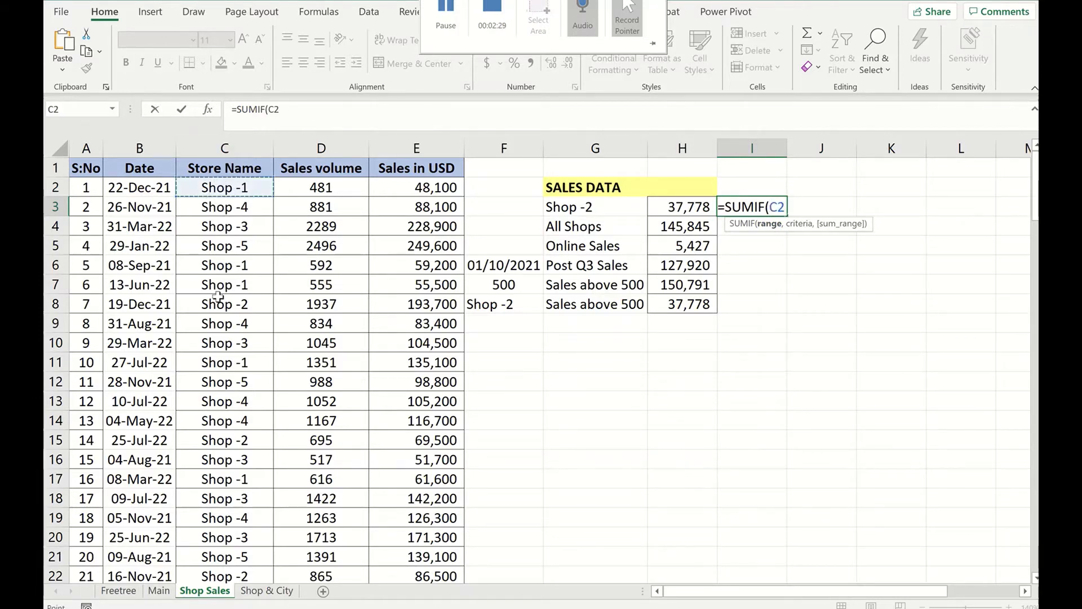
pyautogui.scroll(-1, 228, 395)
pyautogui.scroll(-10, 225, 405)
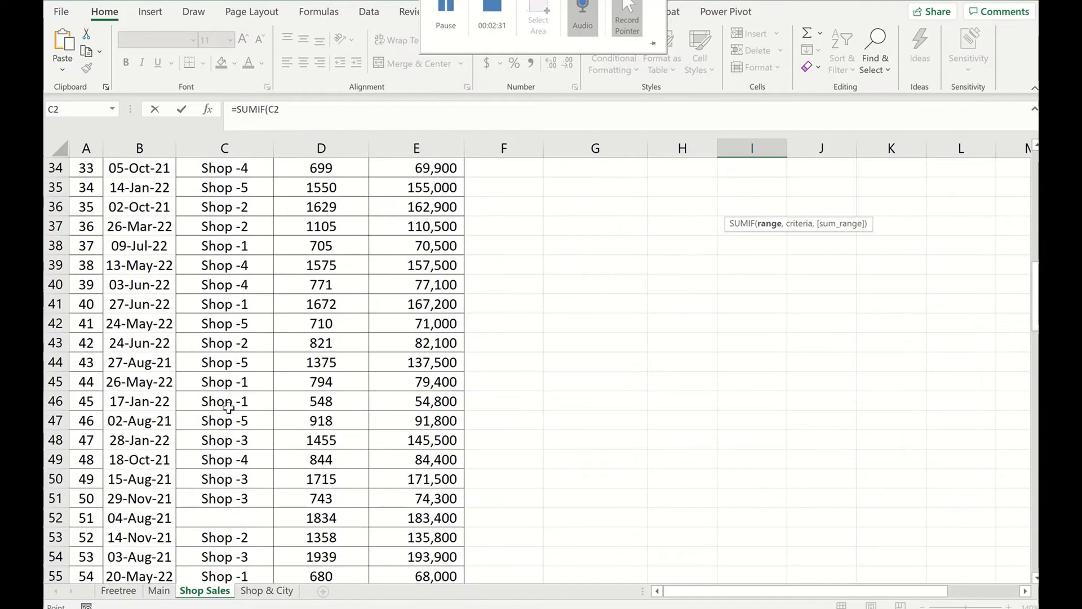
pyautogui.scroll(-20, 238, 401)
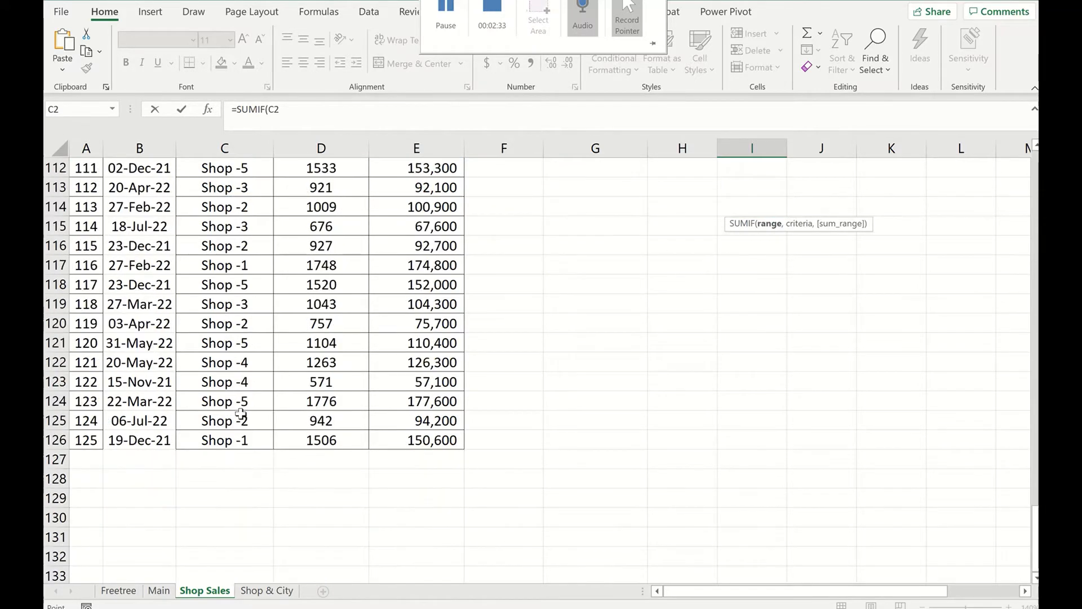
pyautogui.keyDown('shift'); pyautogui.click(231, 440); pyautogui.keyUp('shift')
pyautogui.write(',')
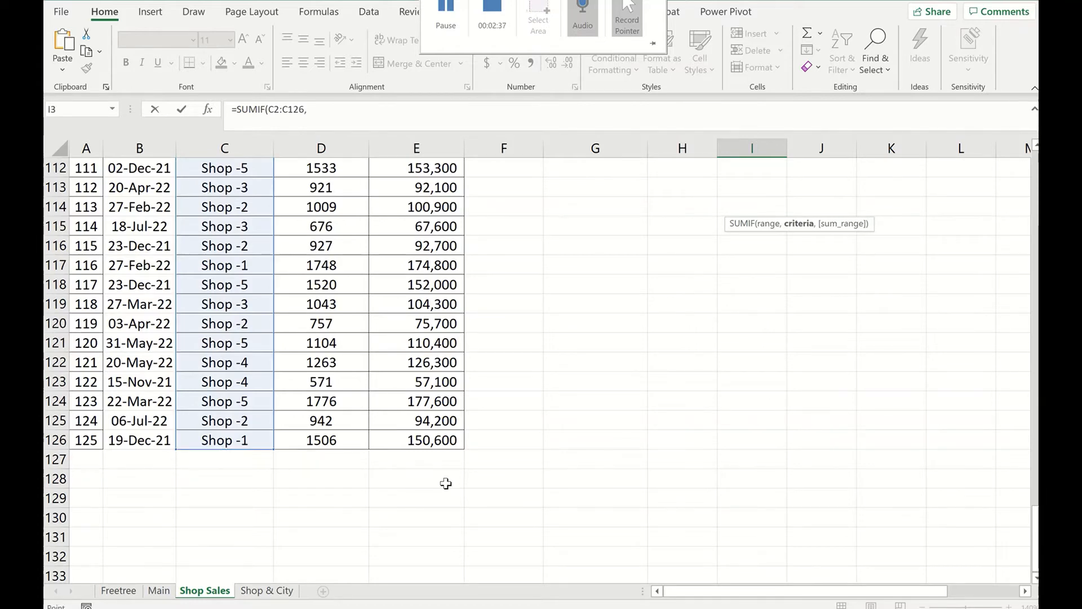
# - Use the shop name in G3 as the criterion of the SUMIF formula
pyautogui.press('Left')
pyautogui.press('Left')
pyautogui.press('Left')
pyautogui.press('Down')
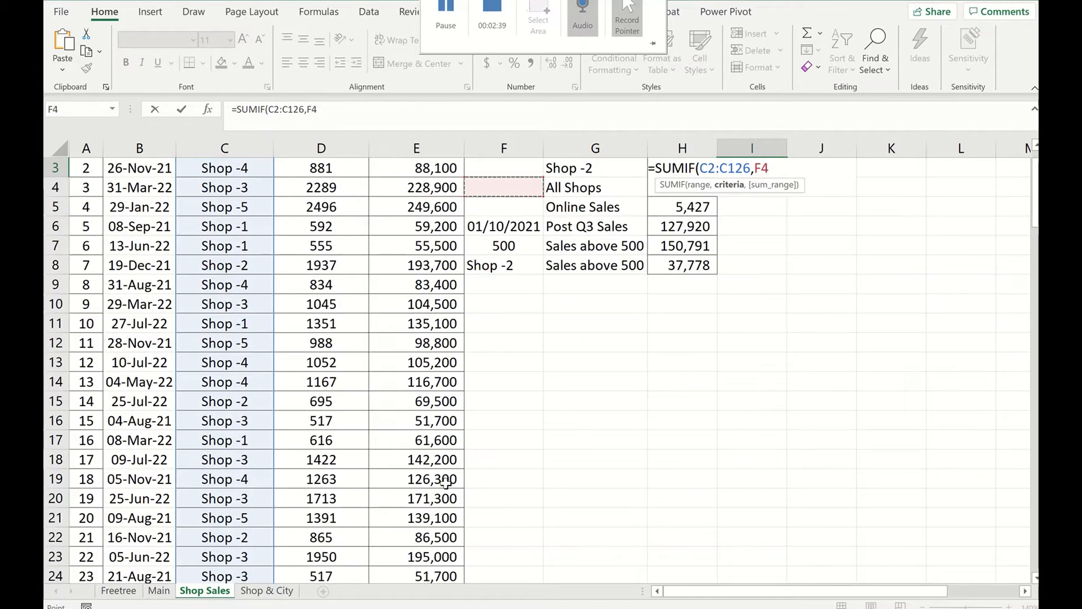
pyautogui.press('Up')
pyautogui.press('Right')
pyautogui.write(',')
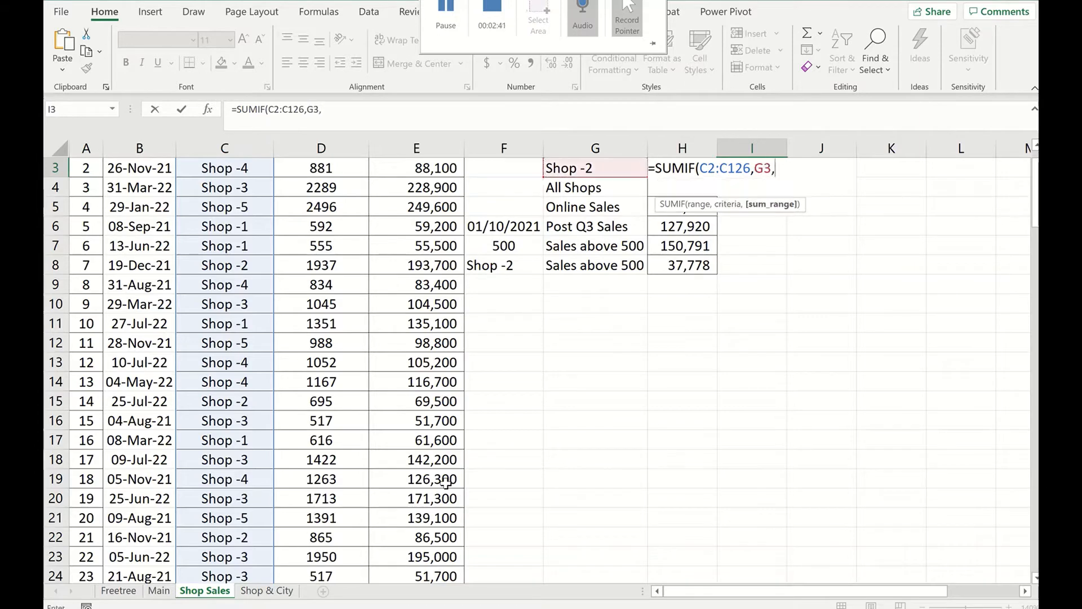
# - Complete the SUMIF formula in I3 with the sales volumes D2:D126 as the sum range
pyautogui.scroll(1, 350, 417)
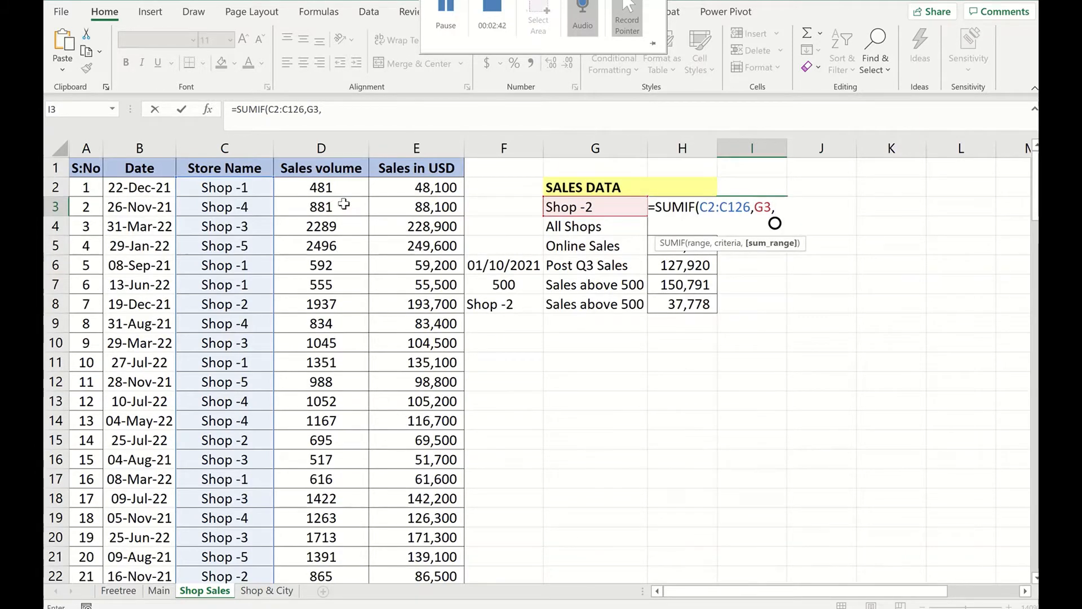
pyautogui.click(325, 187)
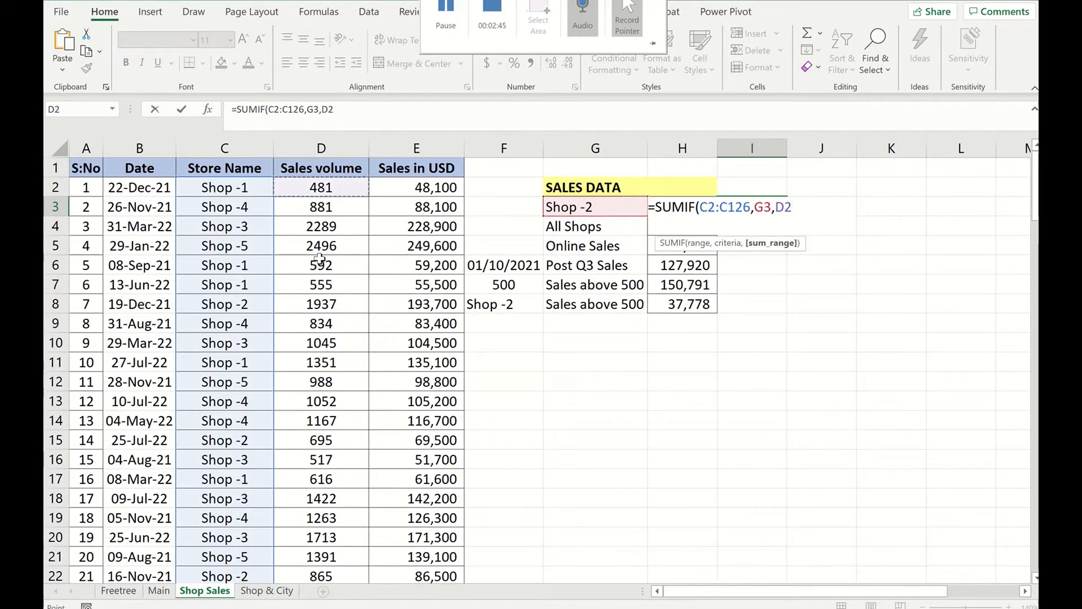
pyautogui.scroll(-15, 332, 295)
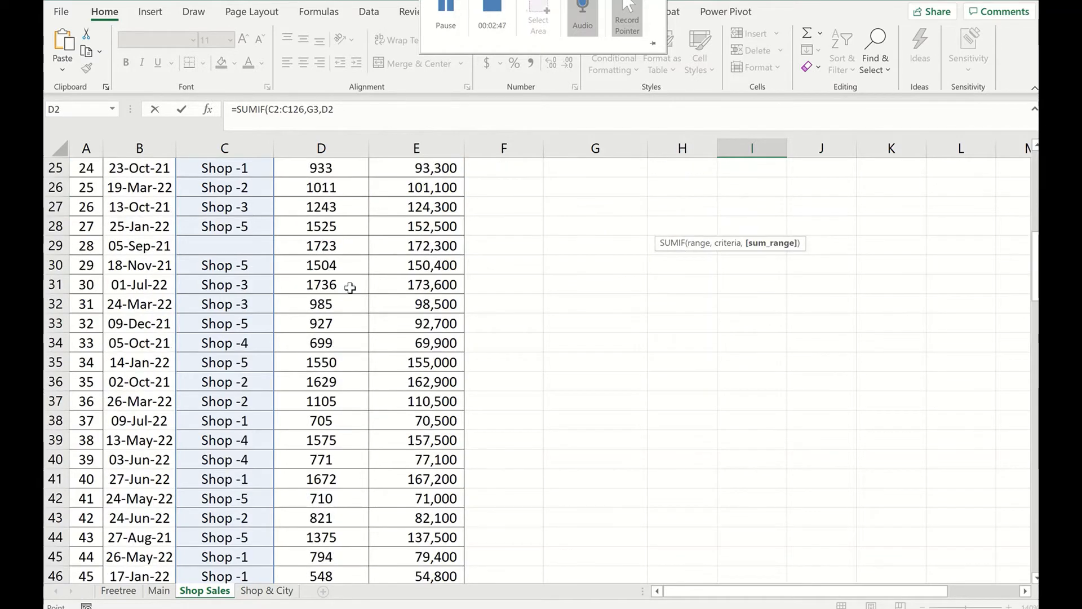
pyautogui.scroll(-13, 352, 287)
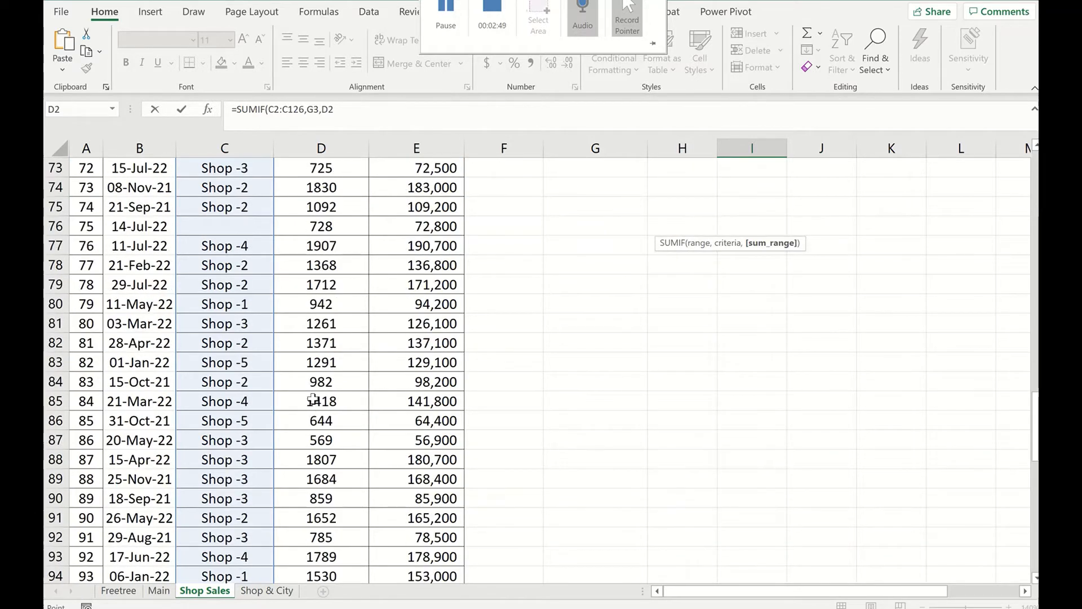
pyautogui.scroll(-11, 306, 460)
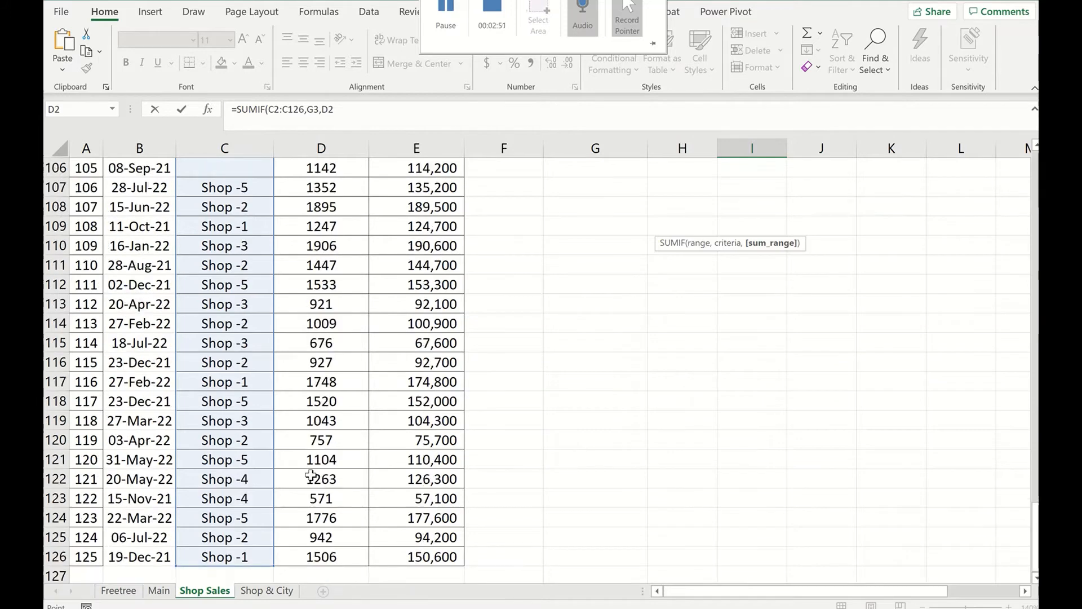
pyautogui.moveTo(359, 340); pyautogui.dragTo(360, 330)
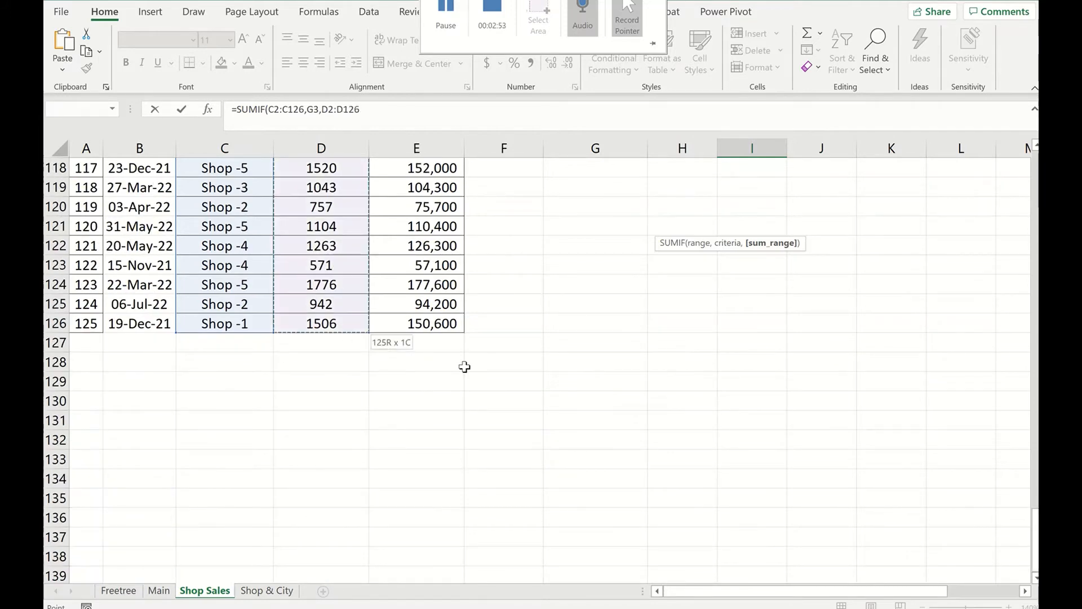
pyautogui.press('Return')
pyautogui.scroll(1, 773, 270)
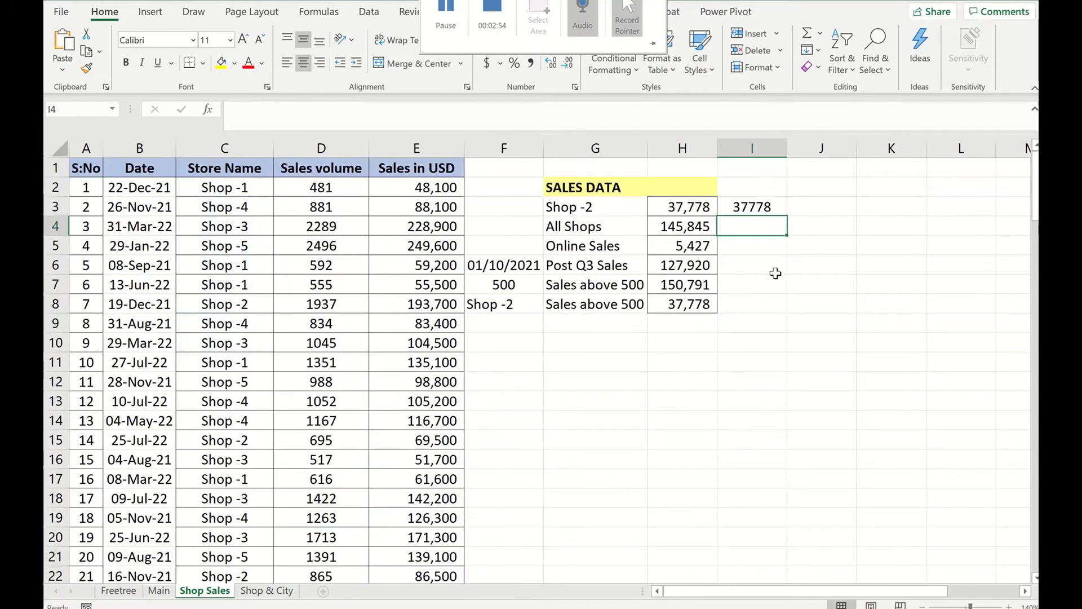
pyautogui.click(762, 209)
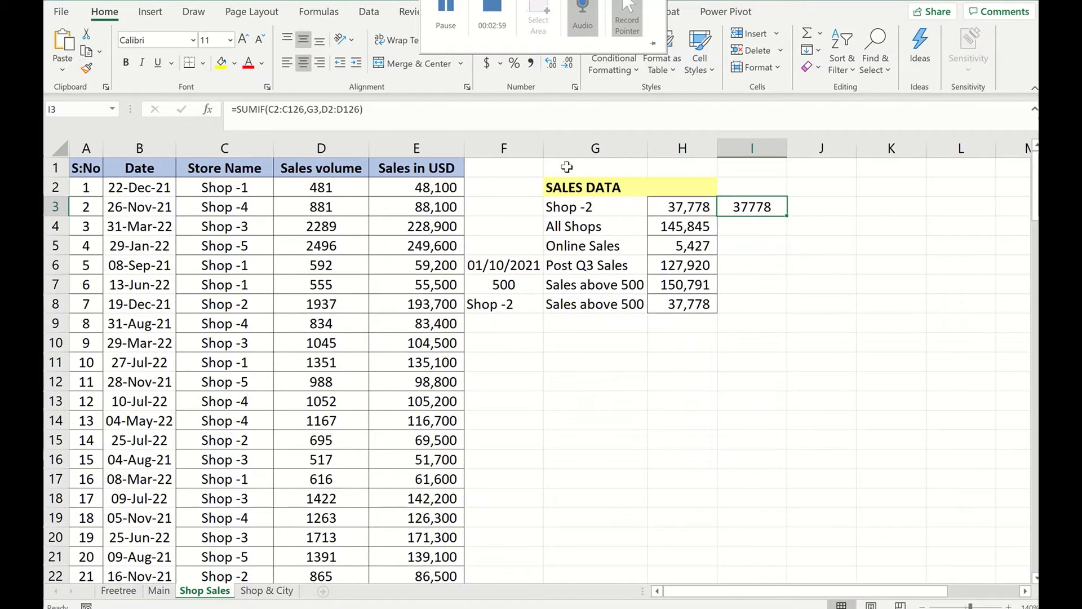
pyautogui.moveTo(364, 109); pyautogui.dragTo(236, 106)
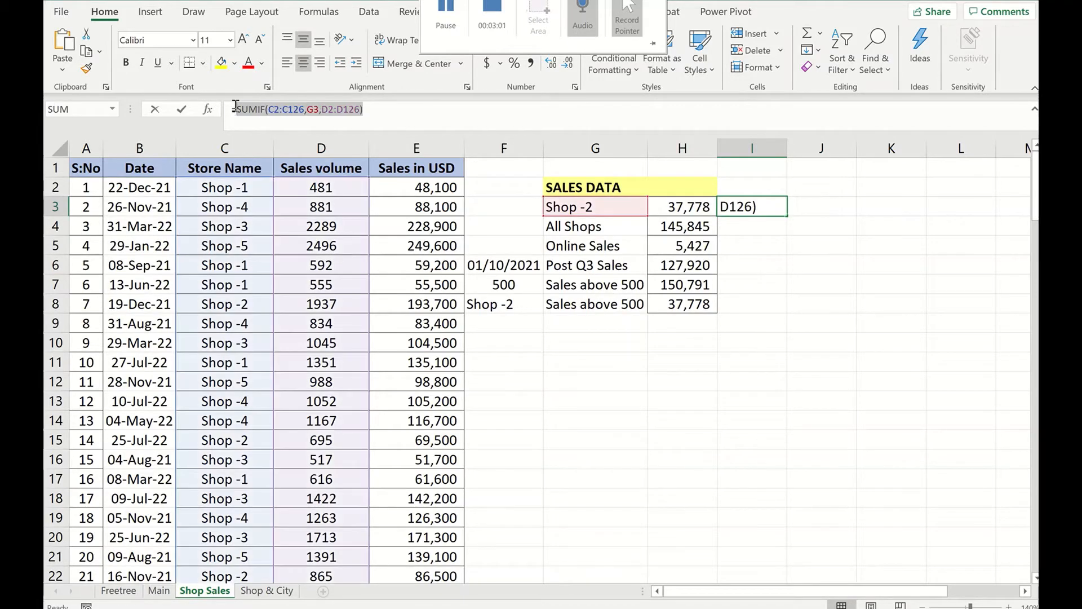
pyautogui.write('`')
pyautogui.press('Return')
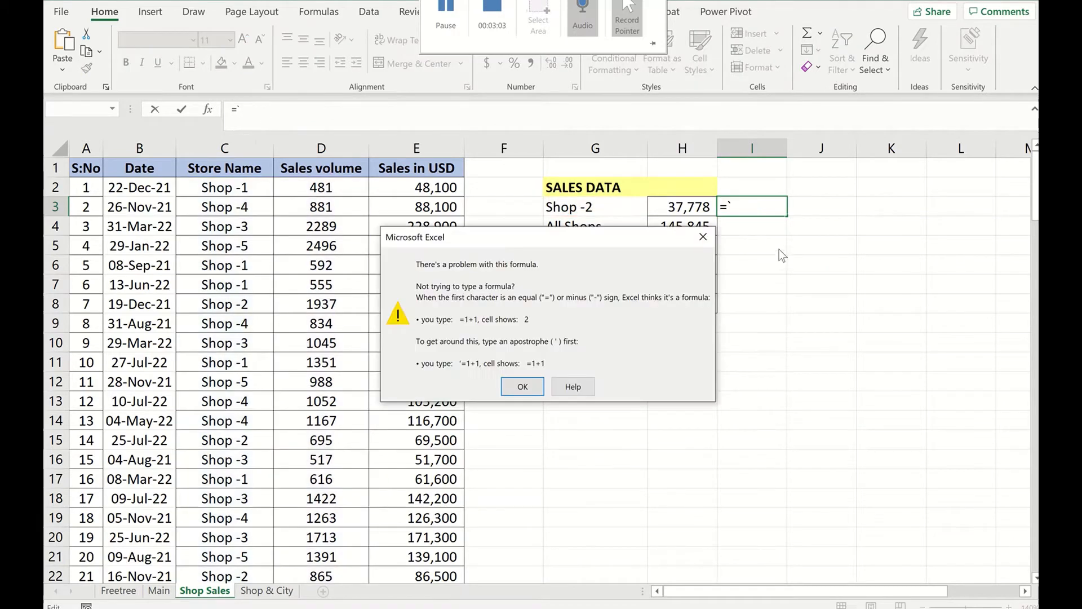
pyautogui.press('Return')
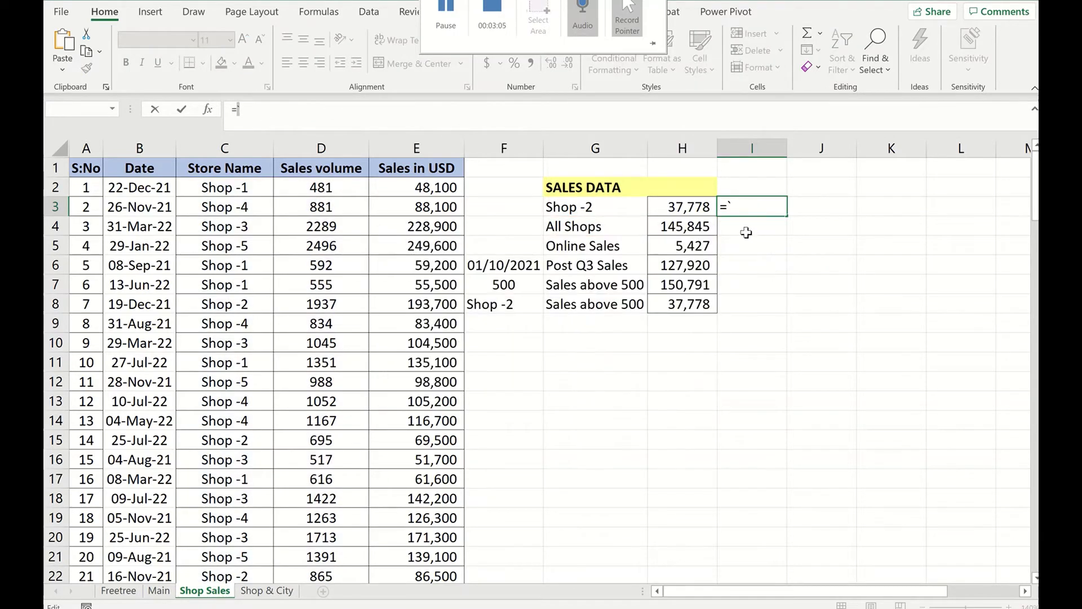
pyautogui.press('Escape')
# - Duplicate the Shop -2 SUMIF formula from I3 into I4 for All Shops, keeping its references unchanged
pyautogui.click(756, 232)
pyautogui.hotkey('ctrl', "'")
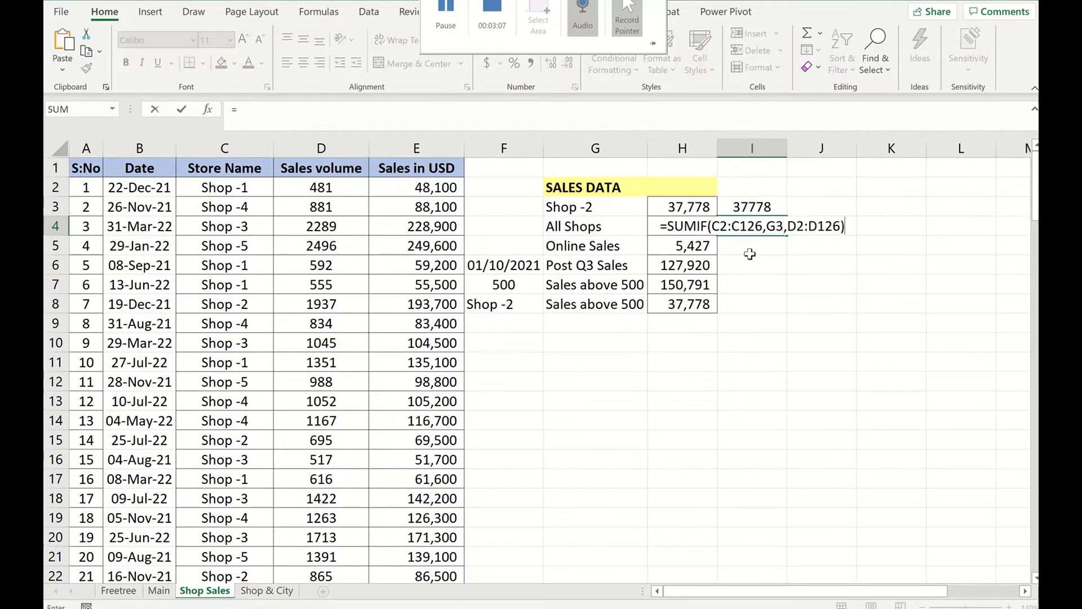
pyautogui.press('Return')
pyautogui.click(753, 229)
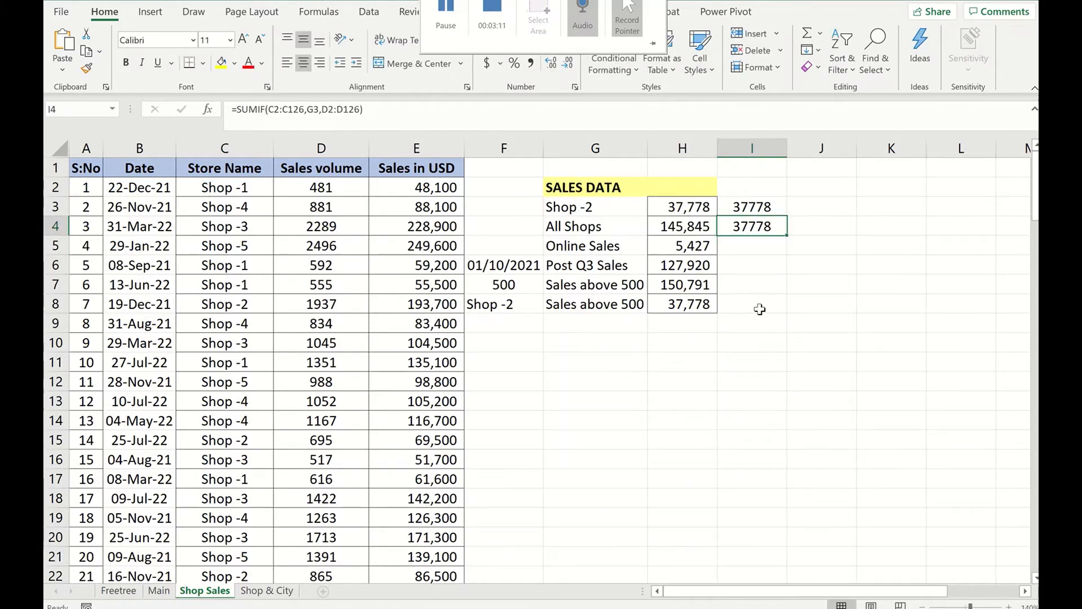
# - Replace the G3 criterion in the All Shops formula in I4 with the wildcard "*"
pyautogui.click(285, 109)
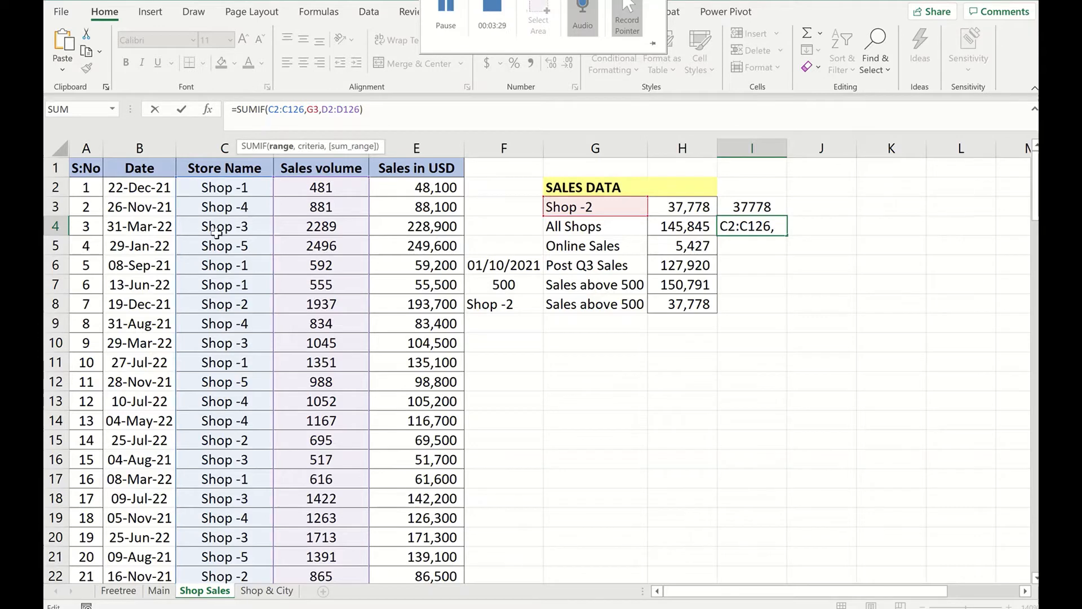
pyautogui.click(310, 108)
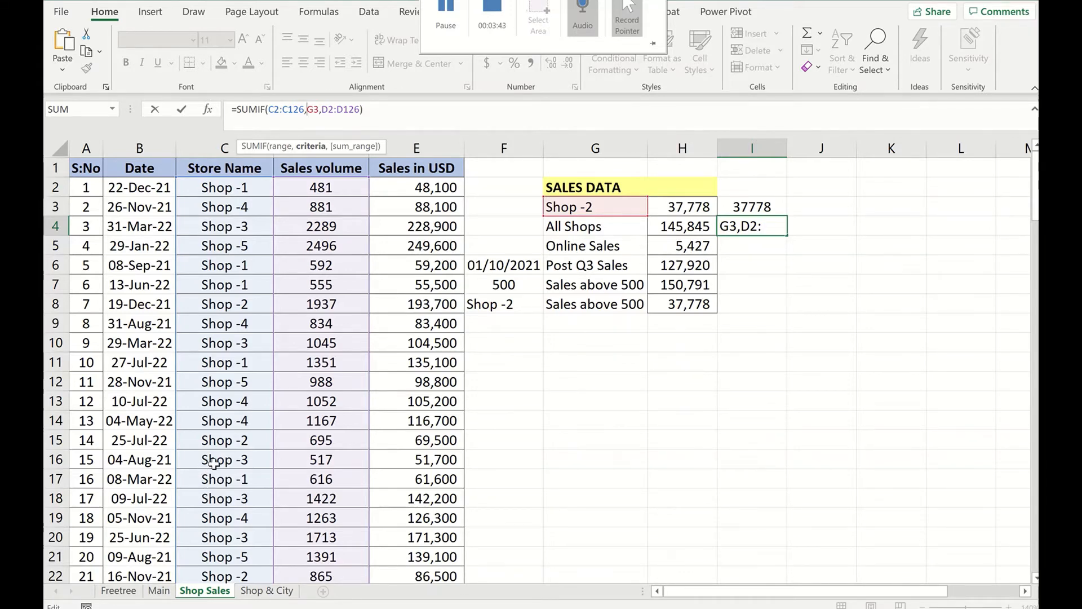
pyautogui.press('BackSpace')
pyautogui.press('BackSpace')
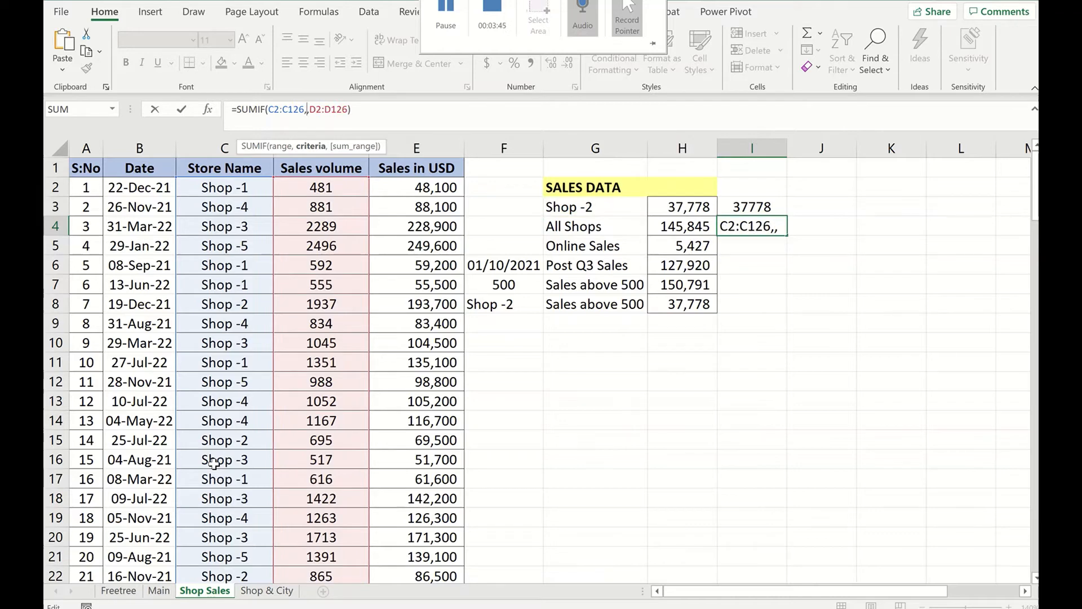
pyautogui.write('"')
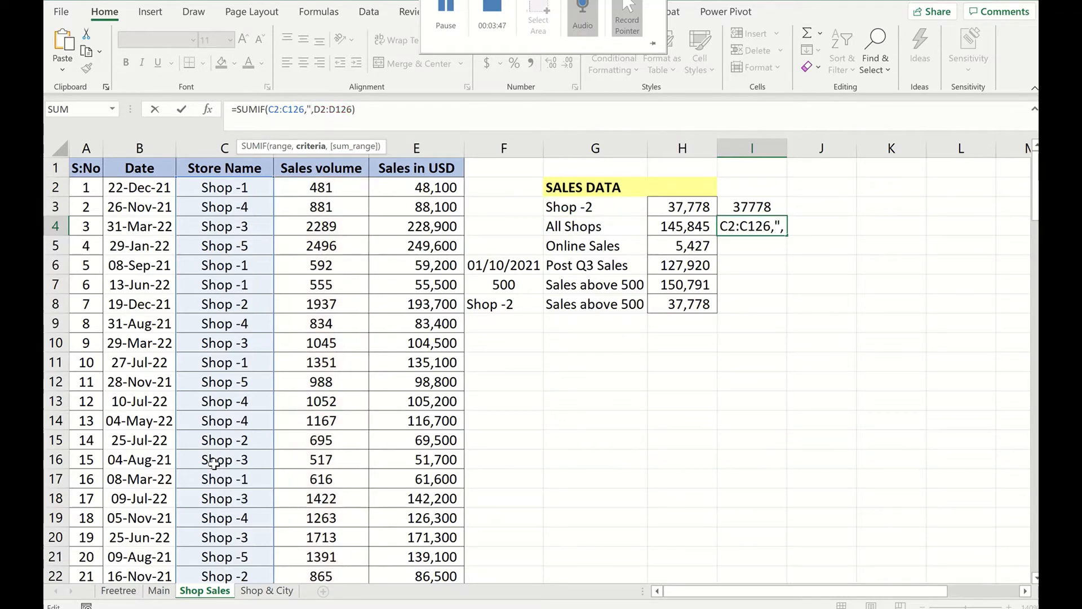
pyautogui.write('*"')
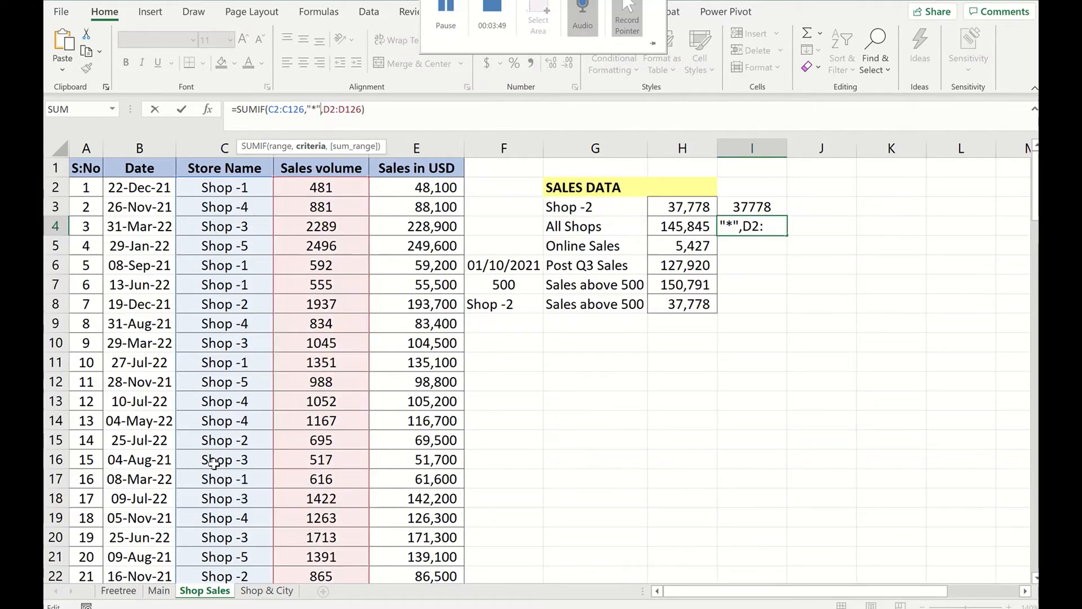
pyautogui.press('Return')
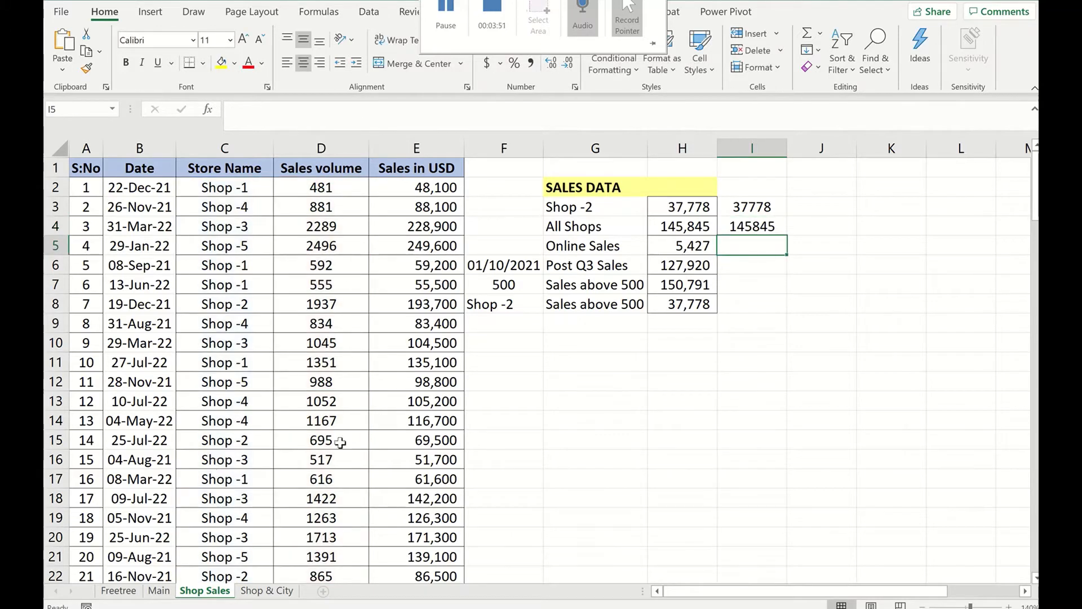
# - Examine the Store Name entries, including row 29 without a shop, against the wildcard criterion of the formula in I4
pyautogui.click(742, 230)
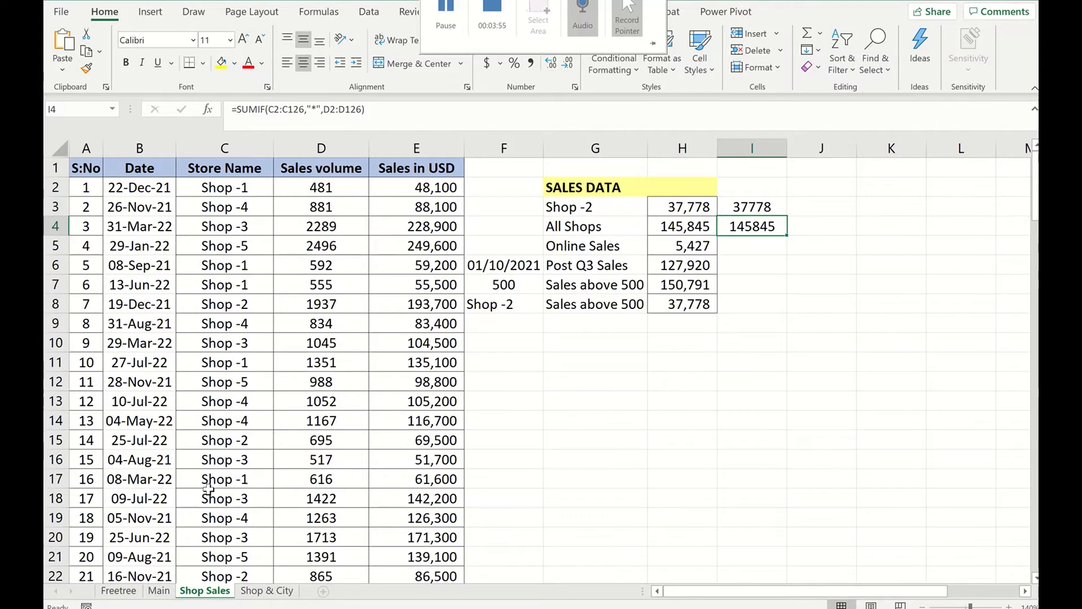
pyautogui.moveTo(238, 186); pyautogui.dragTo(241, 288)
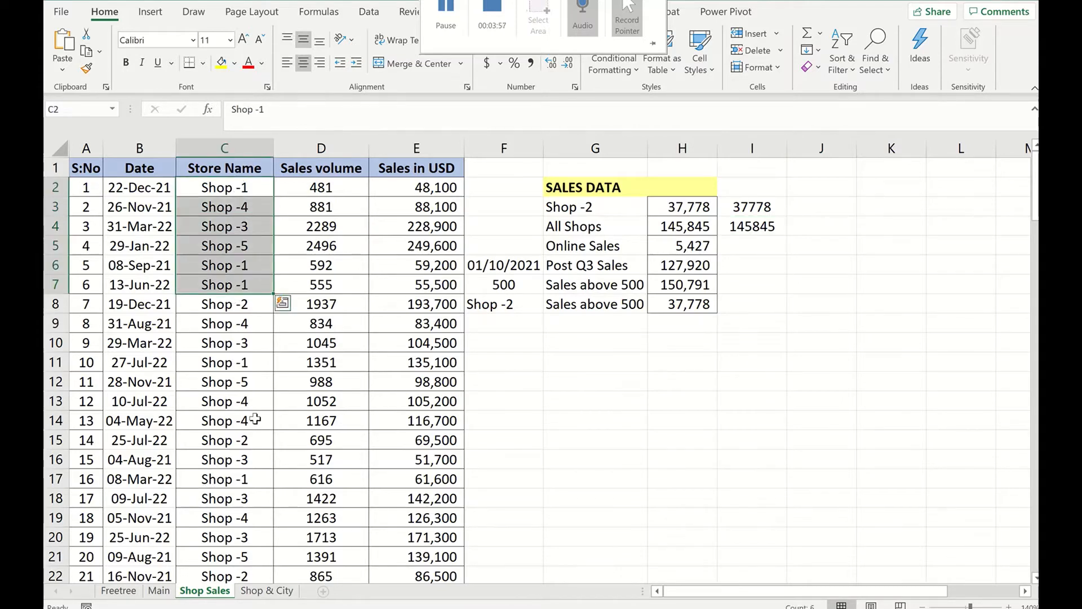
pyautogui.scroll(-6, 241, 420)
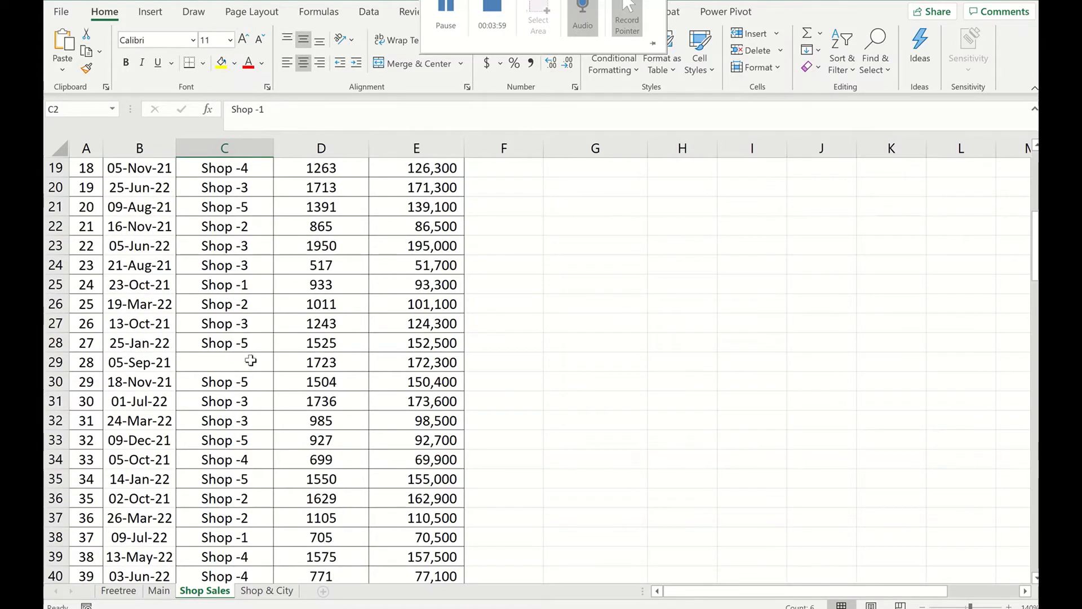
pyautogui.moveTo(250, 362); pyautogui.dragTo(394, 362)
pyautogui.scroll(1, 465, 382)
pyautogui.scroll(5, 466, 383)
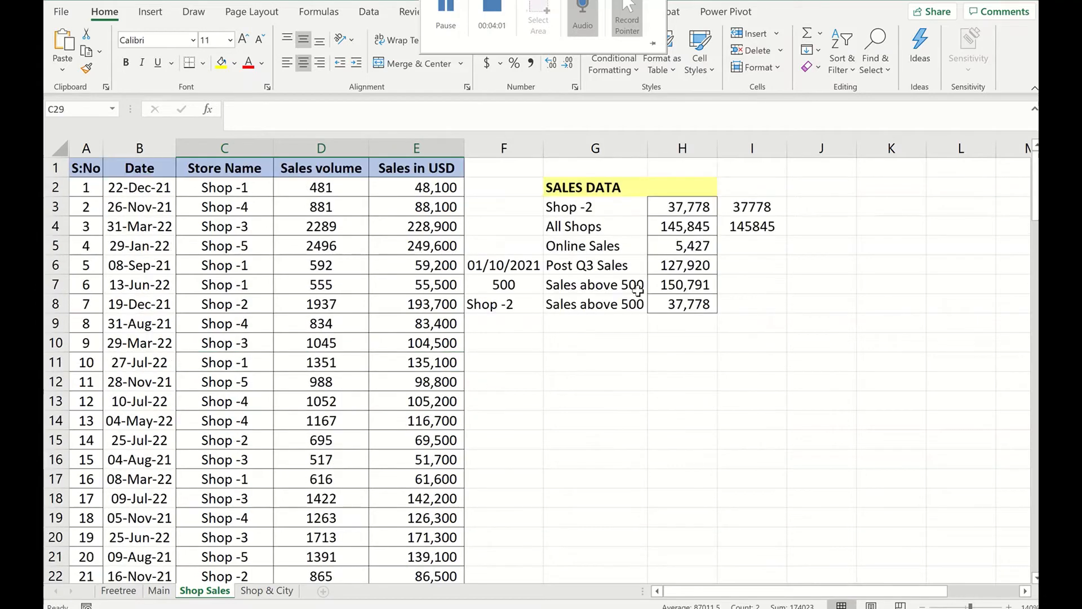
pyautogui.click(755, 226)
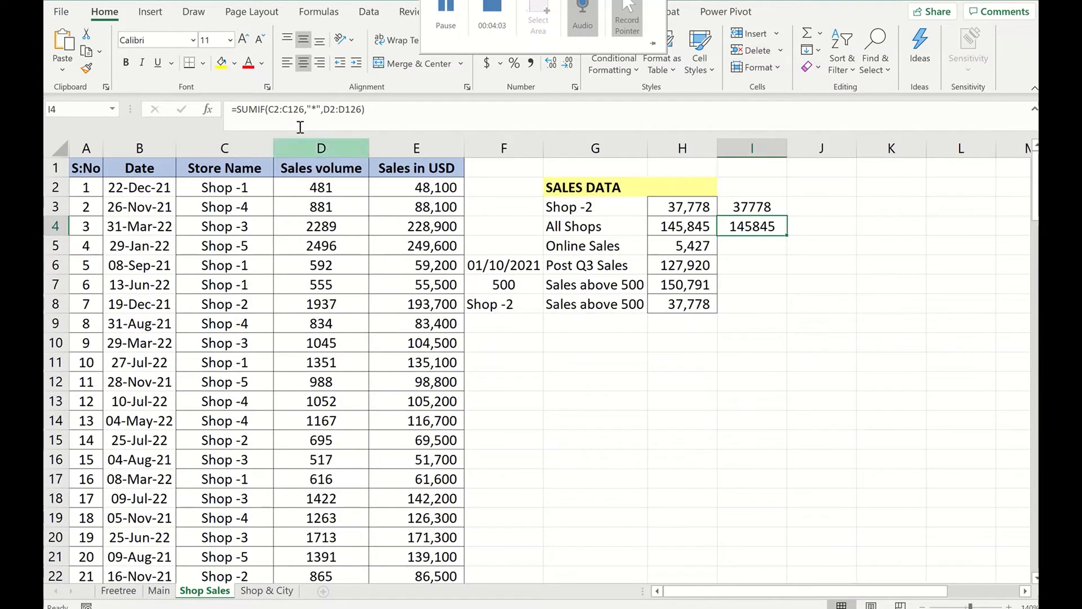
pyautogui.click(314, 109)
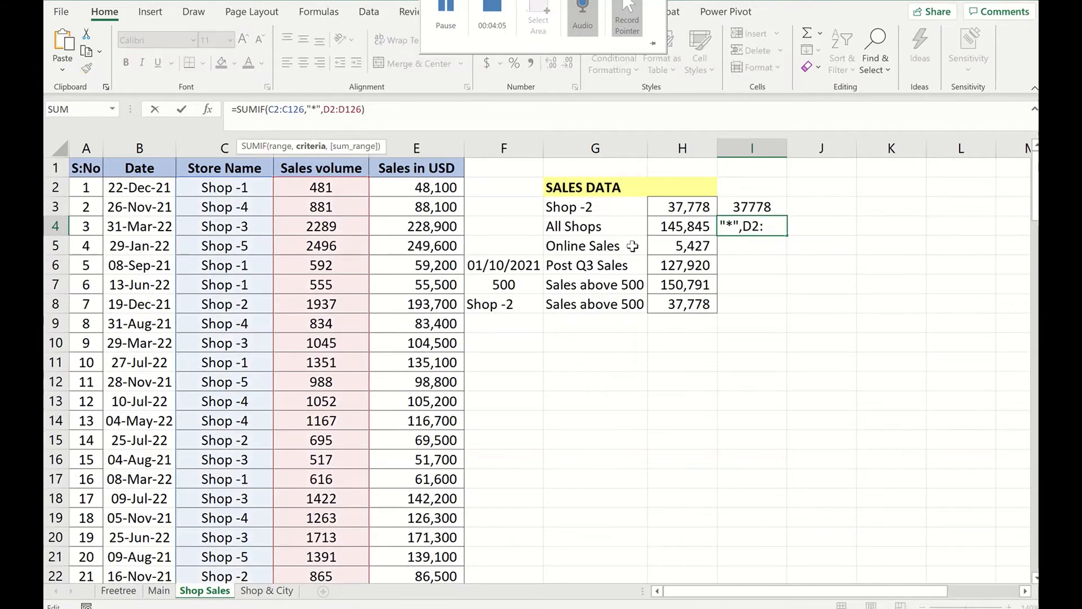
# - Replace the wildcard criterion in the All Shops formula in I4 with the not-blank criterion "<>"
pyautogui.press('BackSpace')
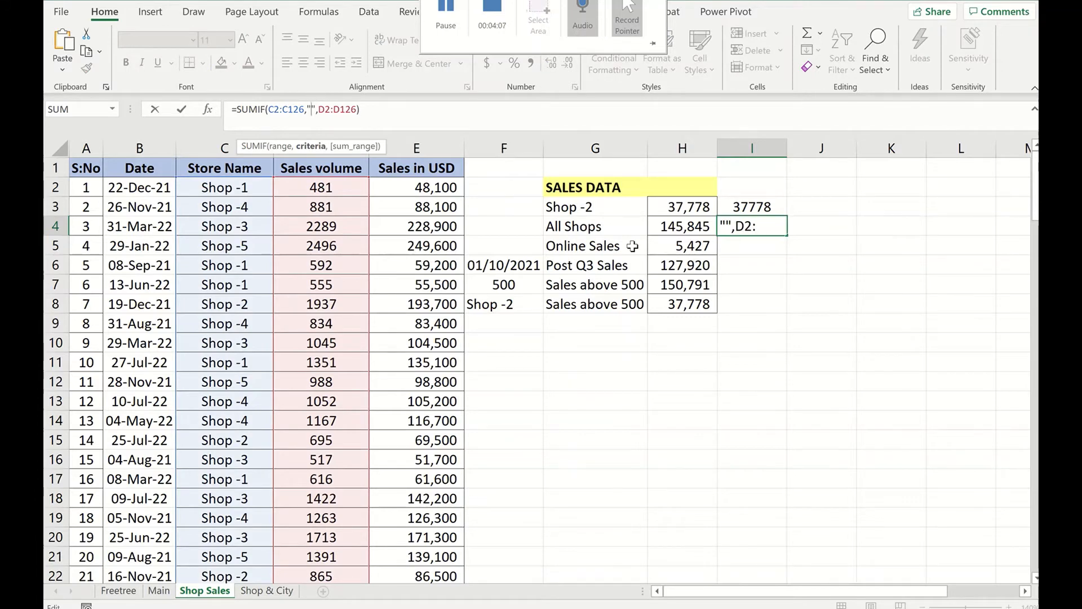
pyautogui.write('<>')
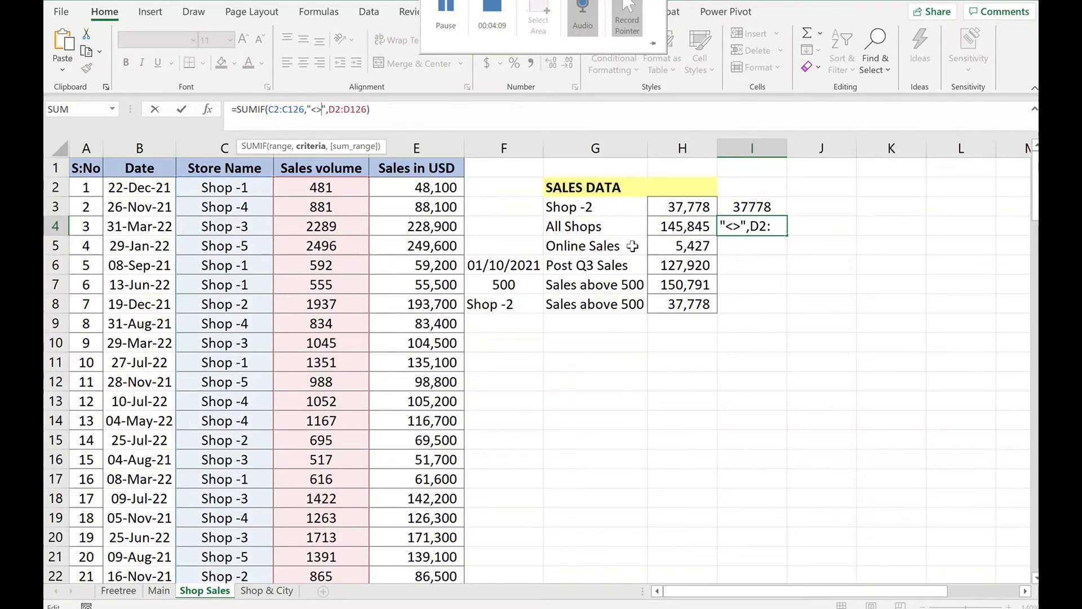
pyautogui.press('Return')
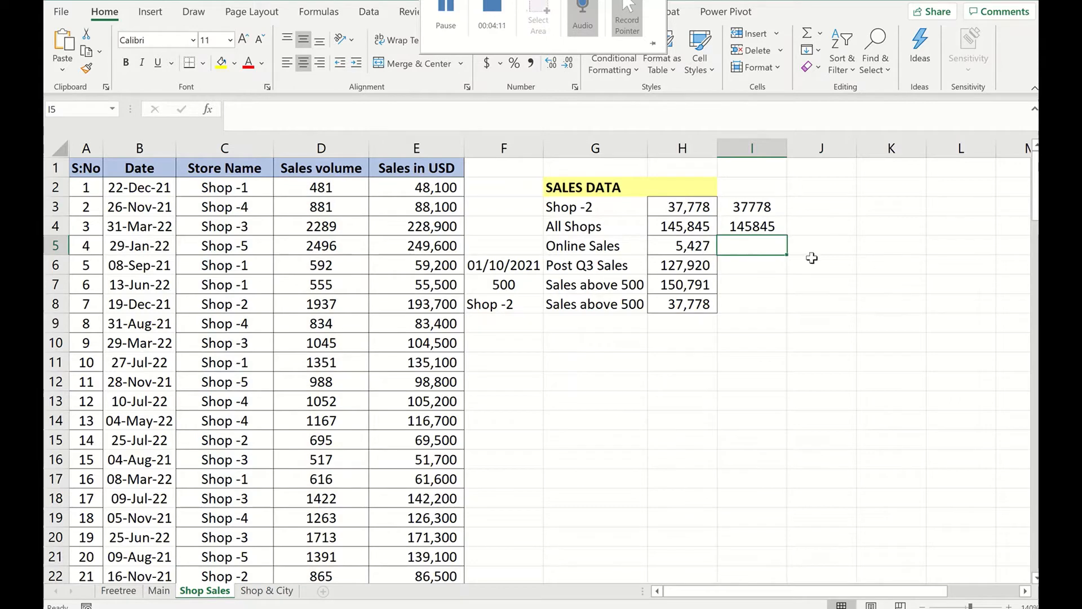
# - Duplicate the All Shops SUMIF formula from I4 into I5 for Online Sales, keeping its references unchanged
pyautogui.click(758, 225)
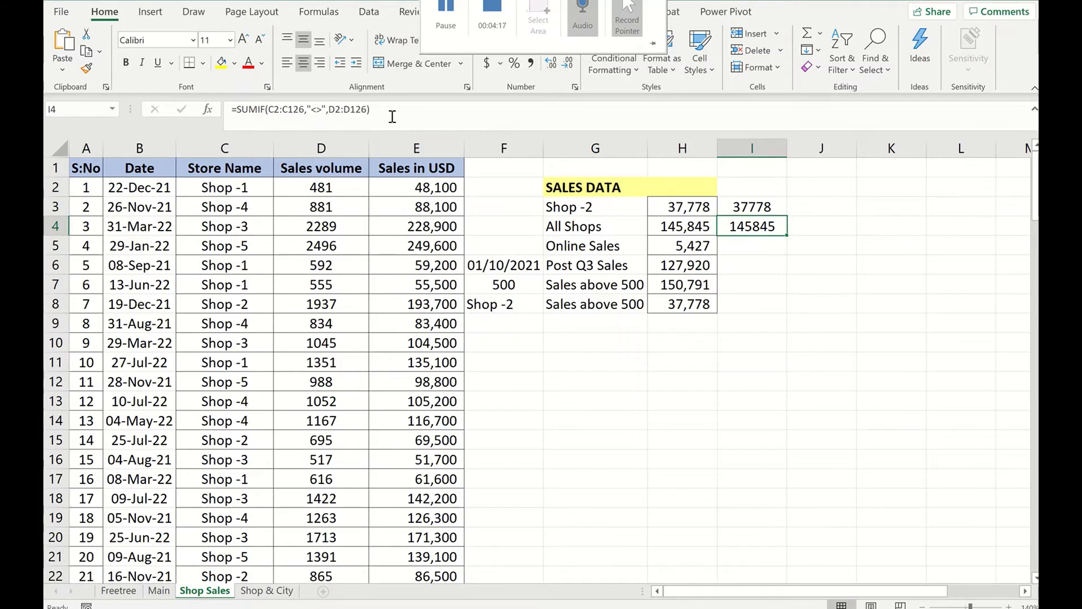
pyautogui.moveTo(389, 108); pyautogui.dragTo(236, 109)
pyautogui.hotkey('ctrl', 'c')
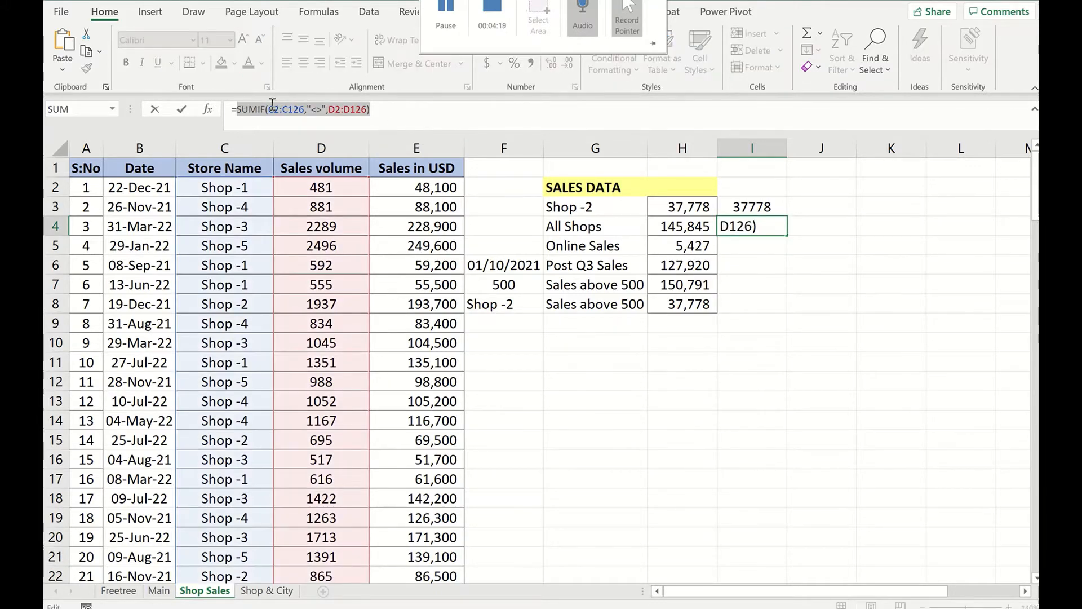
pyautogui.press('Return')
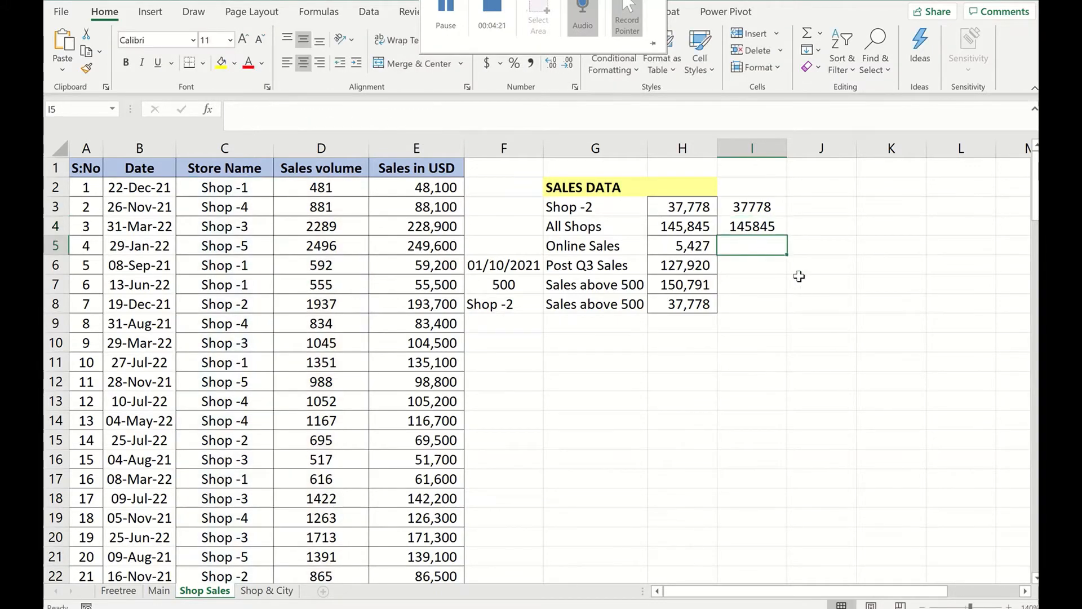
pyautogui.write('=')
pyautogui.hotkey('ctrl', 'v')
pyautogui.press('Return')
pyautogui.click(748, 245)
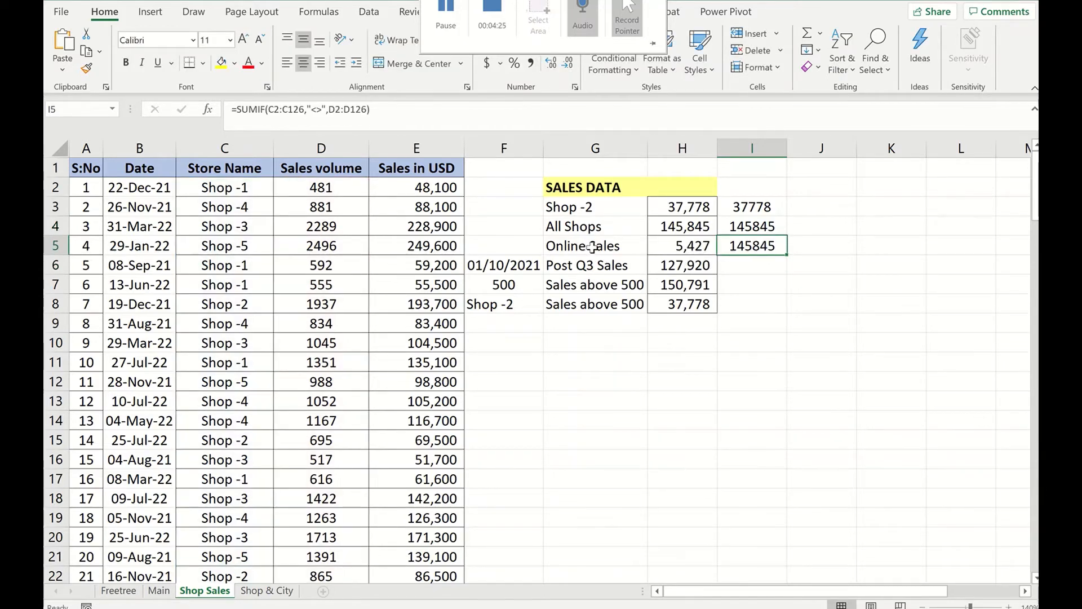
# - Examine the rows without a store name, such as rows 29 and 52, together with their sales volumes
pyautogui.click(217, 340)
pyautogui.scroll(-6, 227, 334)
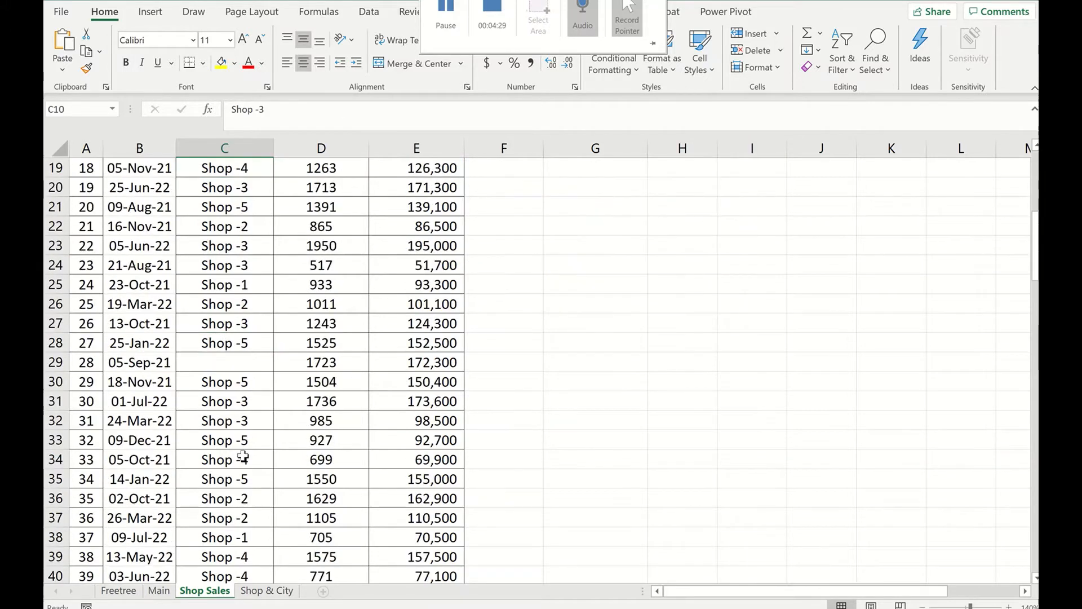
pyautogui.moveTo(220, 362); pyautogui.dragTo(325, 362)
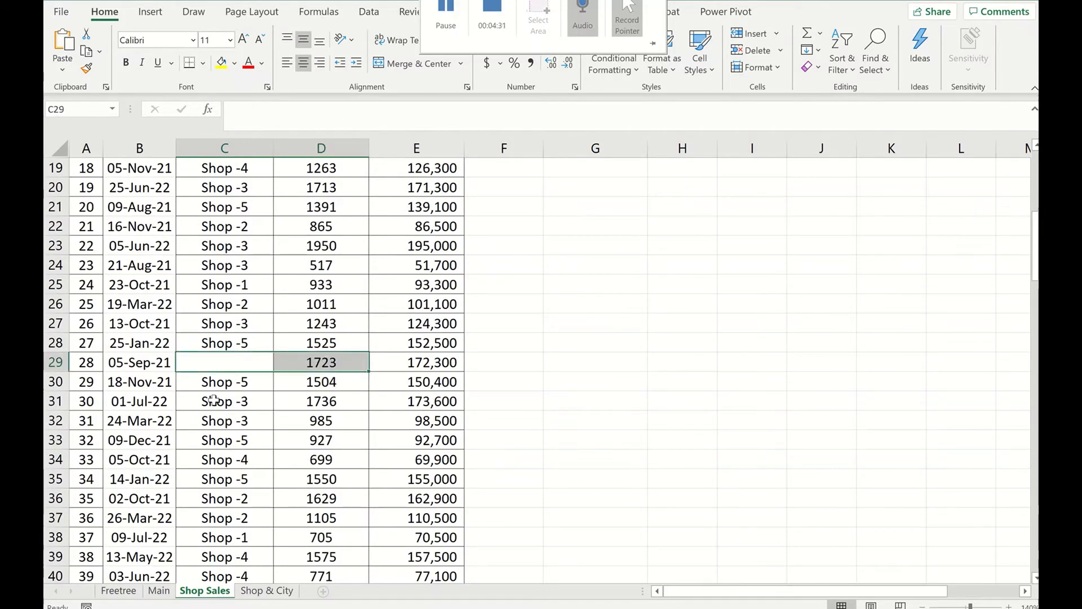
pyautogui.scroll(-5, 213, 400)
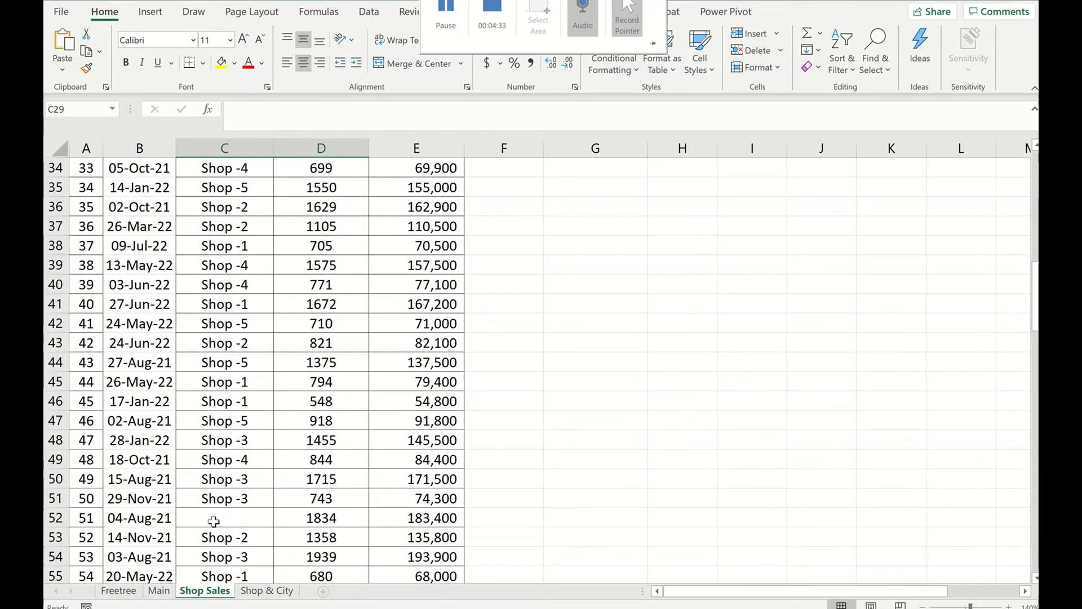
pyautogui.keyDown('ctrl'); pyautogui.moveTo(214, 521); pyautogui.dragTo(338, 521); pyautogui.keyUp('ctrl')
pyautogui.scroll(3, 304, 411)
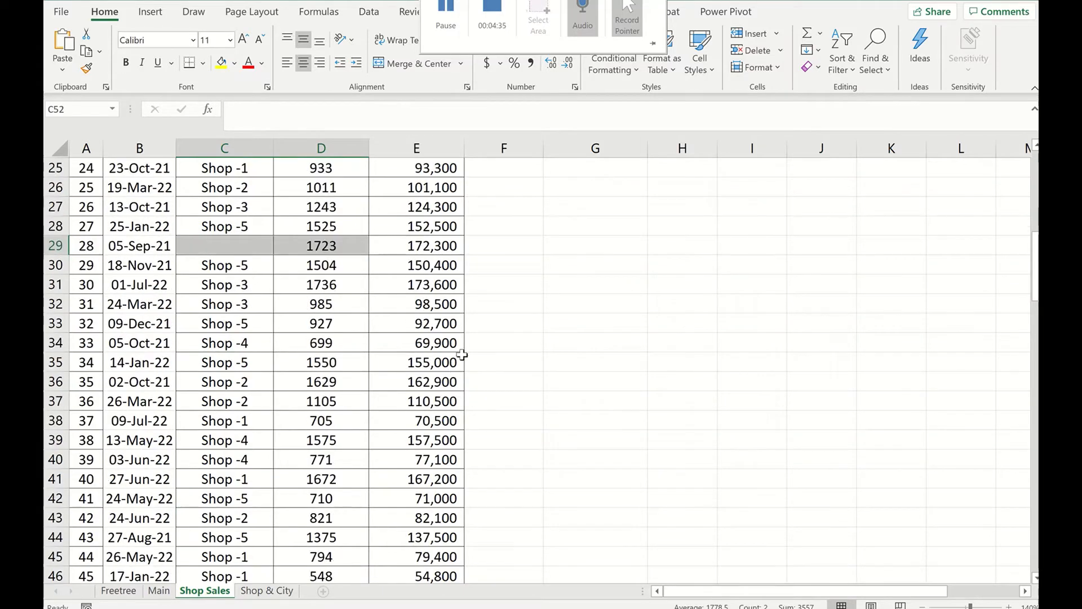
pyautogui.scroll(8, 463, 354)
# - Replace the "<>" criterion in the Online Sales formula in I5 with "=" to sum rows with a blank store name
pyautogui.click(765, 252)
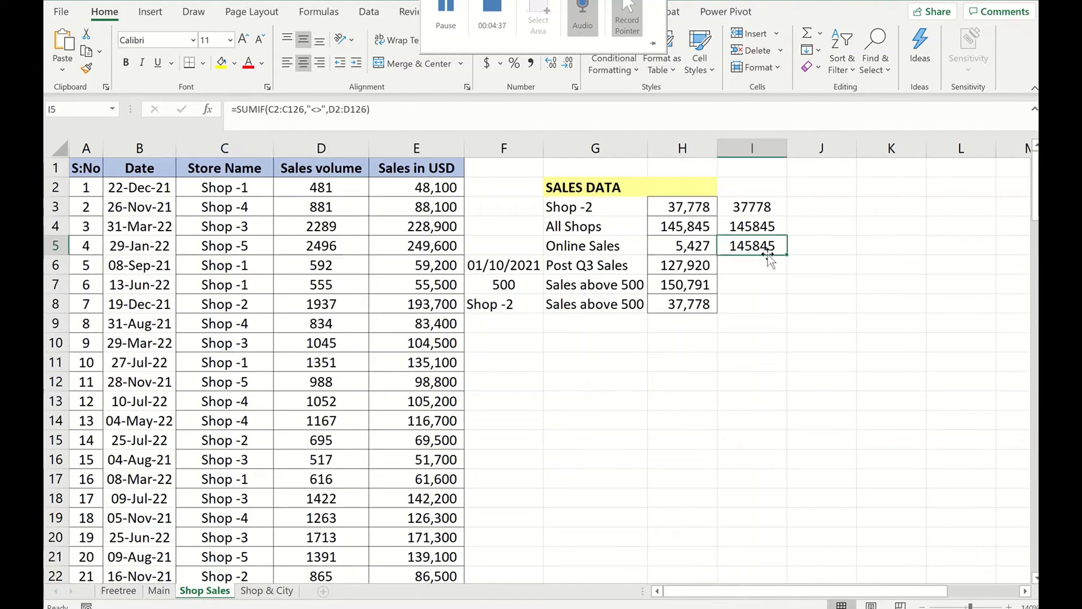
pyautogui.click(300, 110)
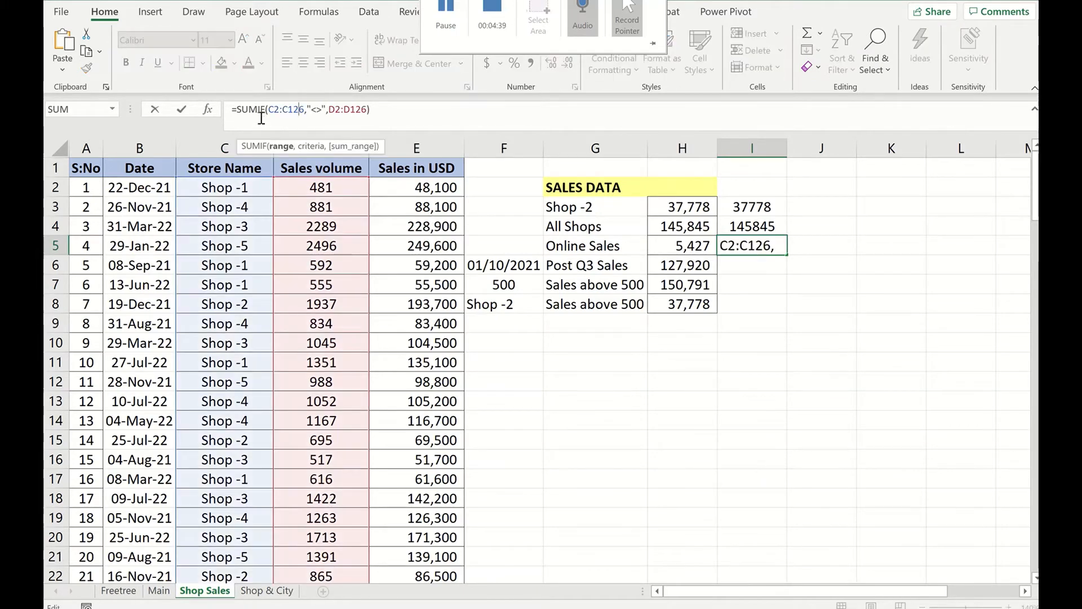
pyautogui.click(310, 109)
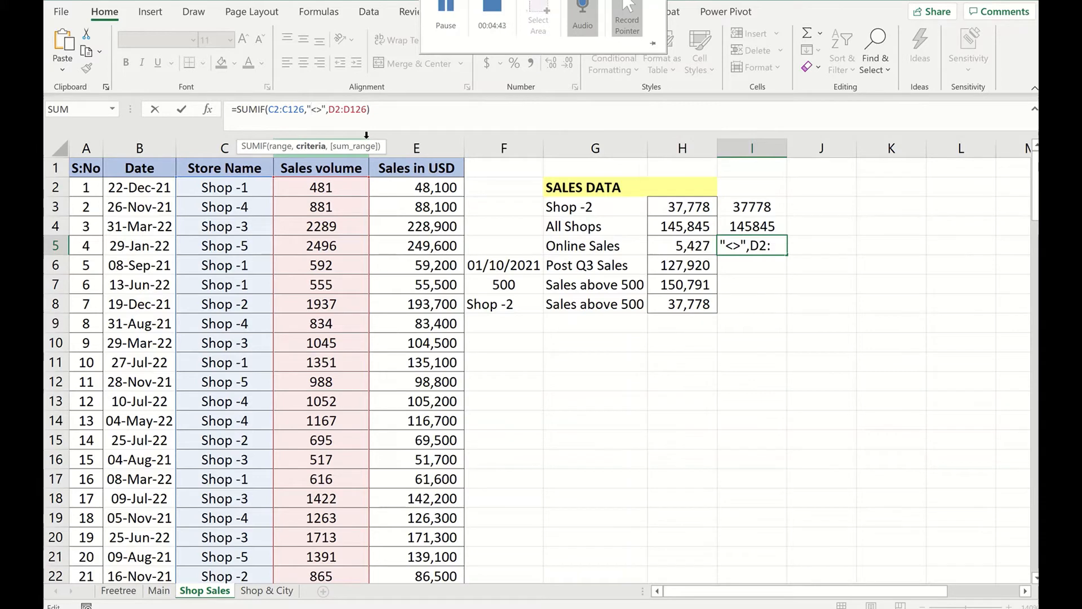
pyautogui.press('Delete')
pyautogui.press('Delete')
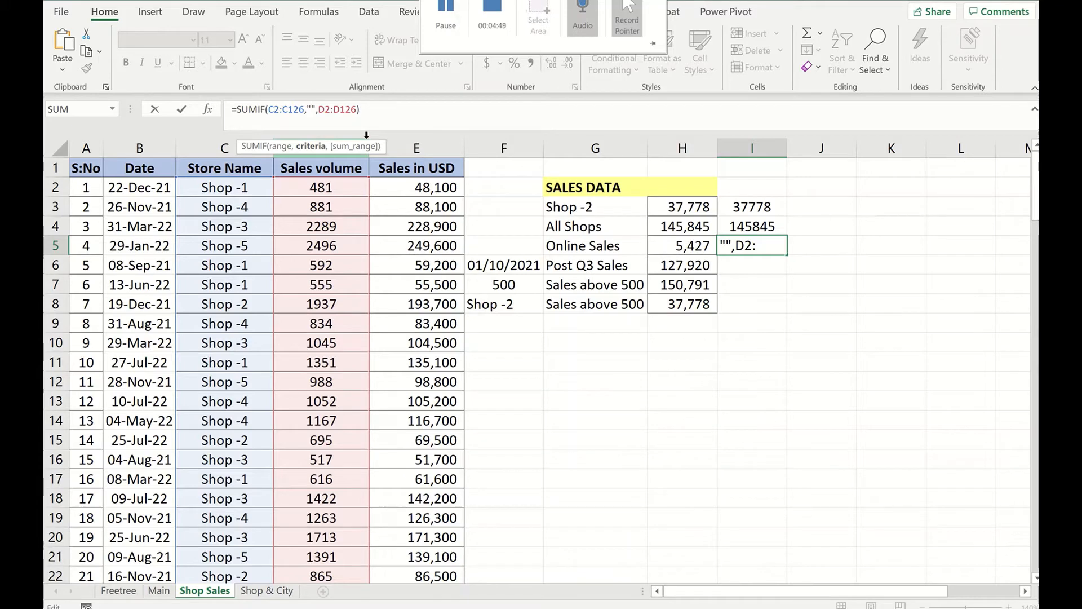
pyautogui.write('=')
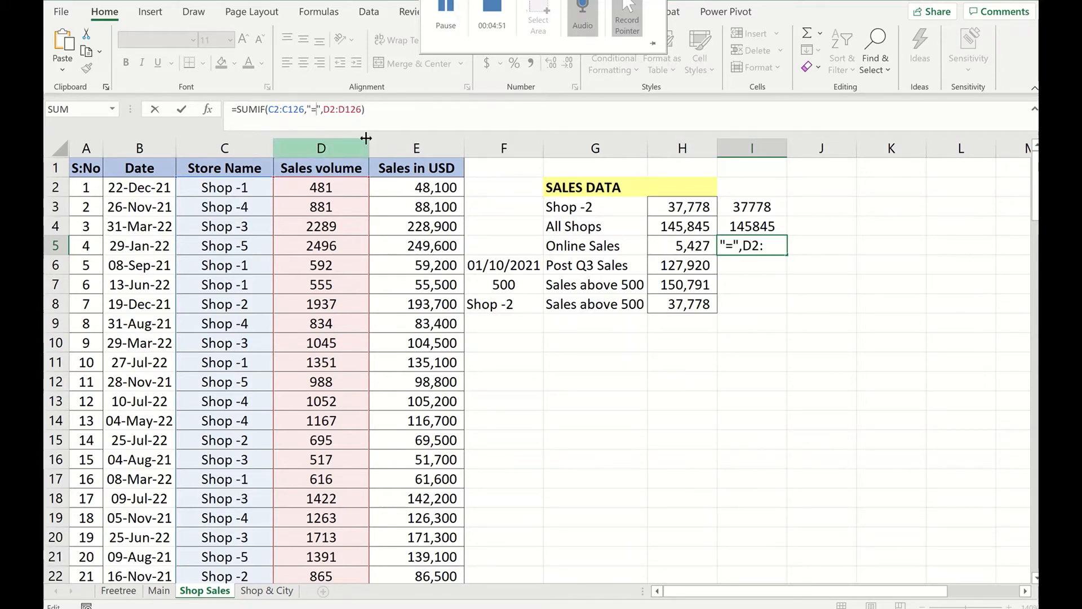
pyautogui.press('Return')
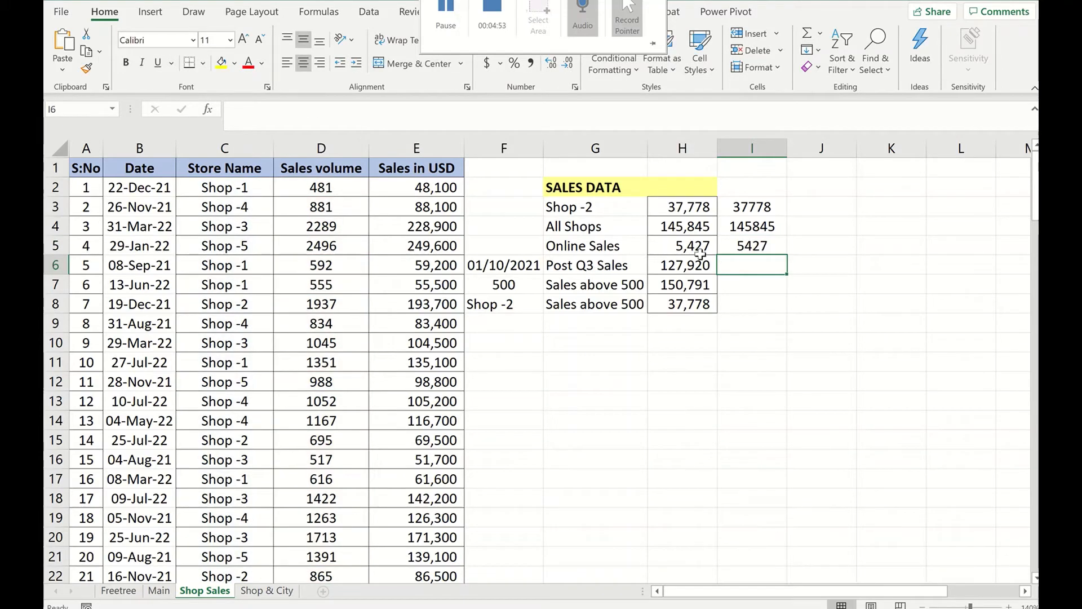
# - Duplicate the Online Sales SUMIF formula from I5 into I6 for Post Q3 Sales, keeping its references unchanged
pyautogui.click(732, 228)
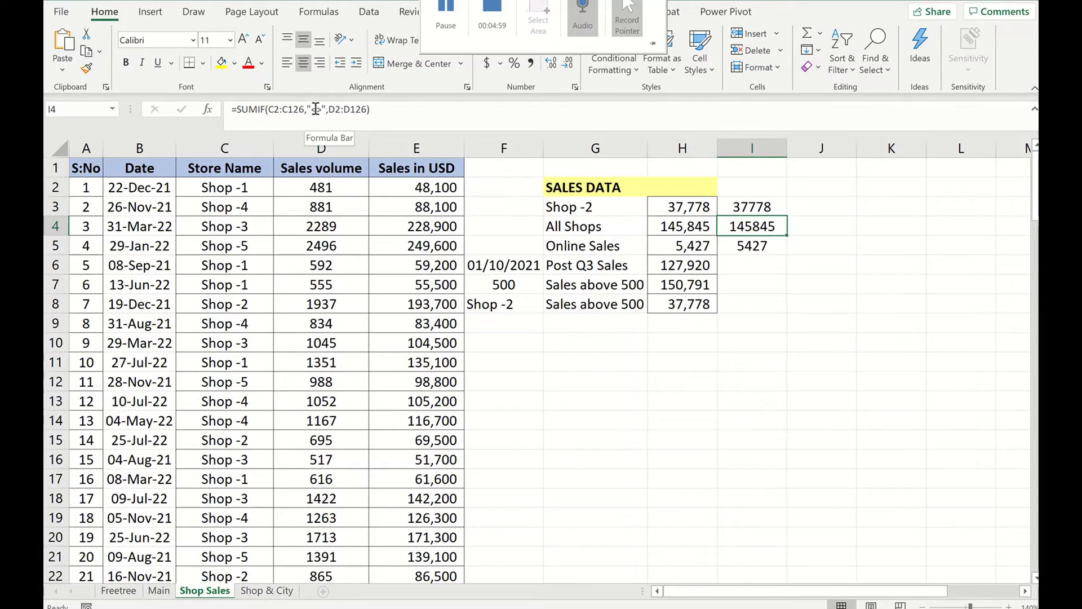
pyautogui.click(724, 245)
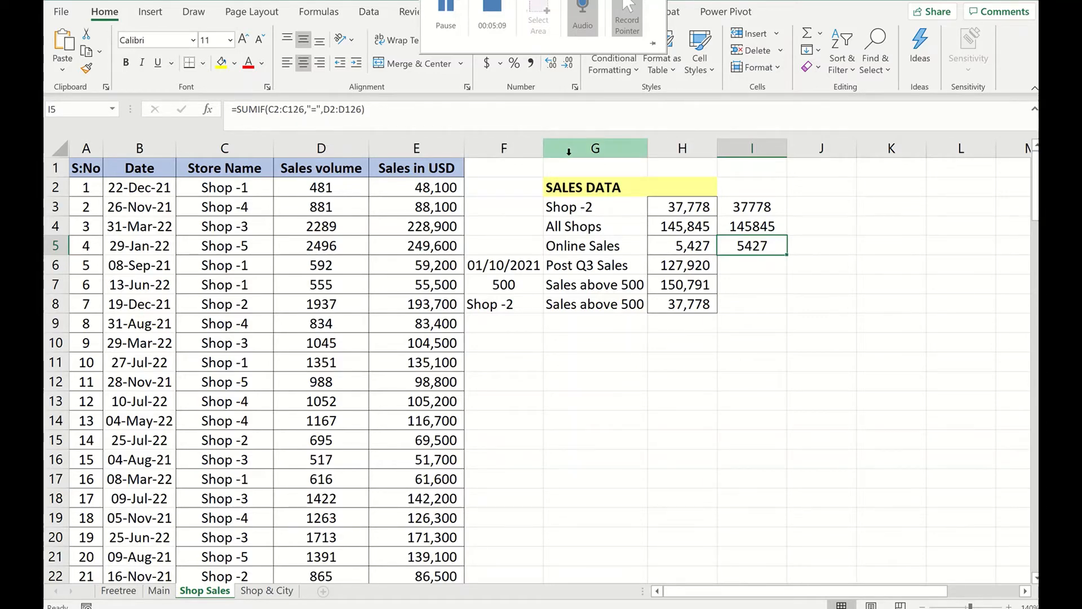
pyautogui.click(300, 109)
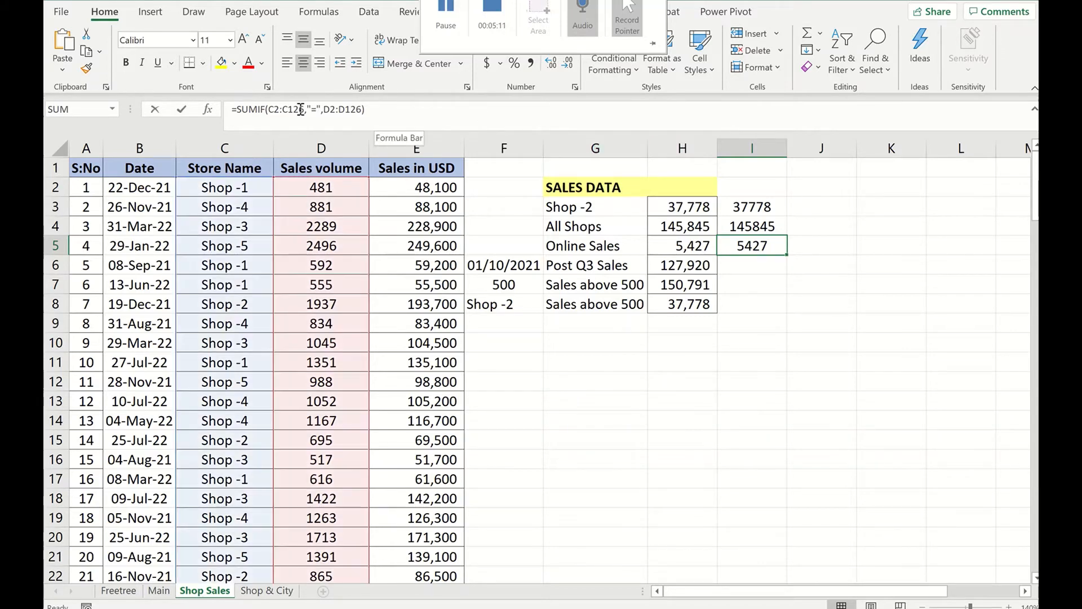
pyautogui.moveTo(365, 108); pyautogui.dragTo(237, 110)
pyautogui.hotkey('ctrl', 'c')
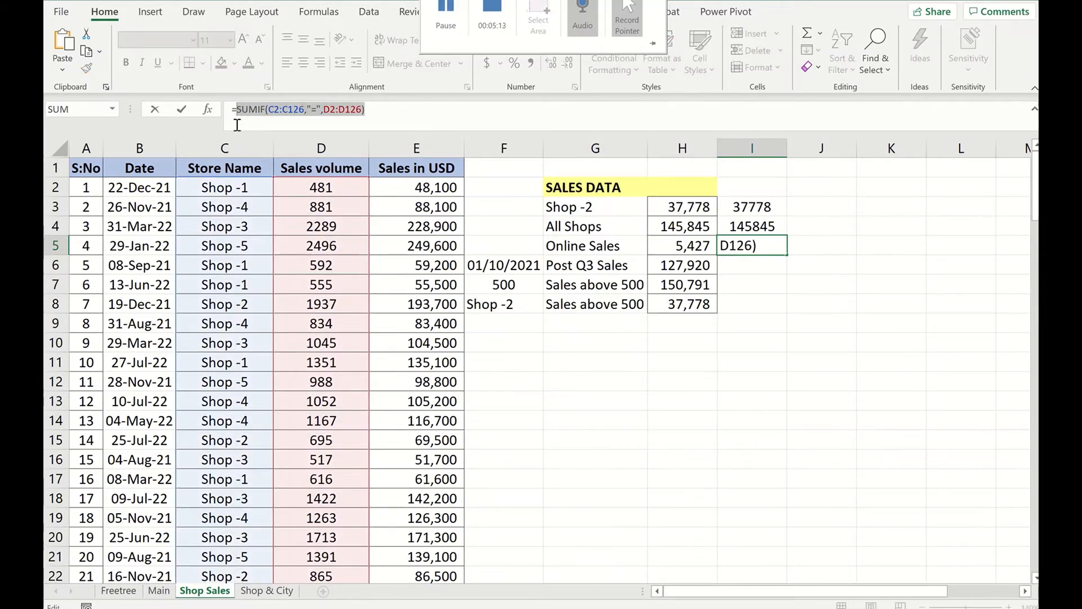
pyautogui.press('Escape')
pyautogui.click(753, 264)
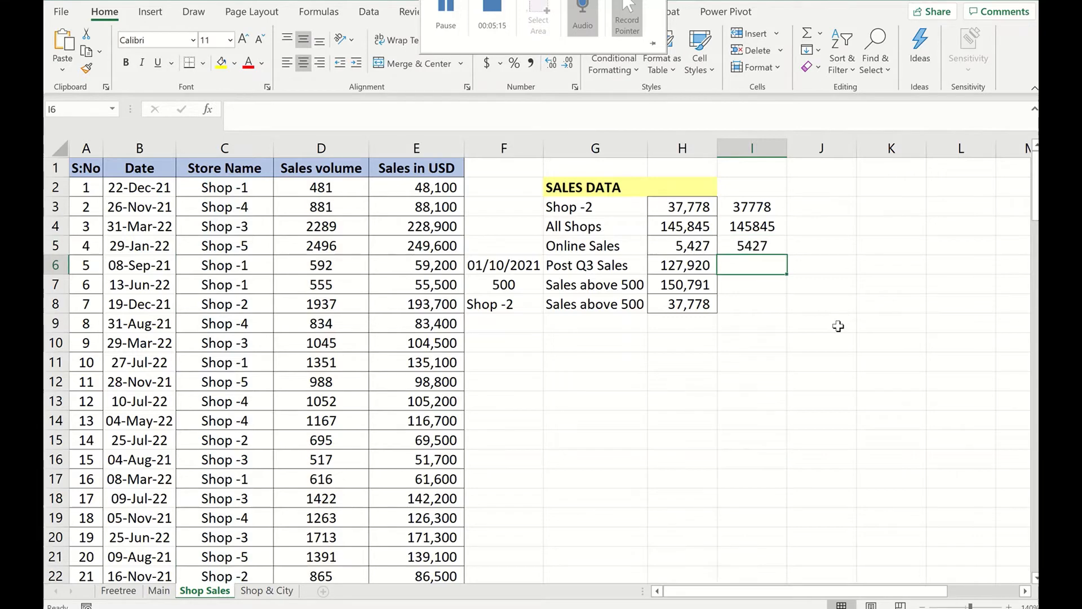
pyautogui.write('=')
pyautogui.hotkey('ctrl', 'v')
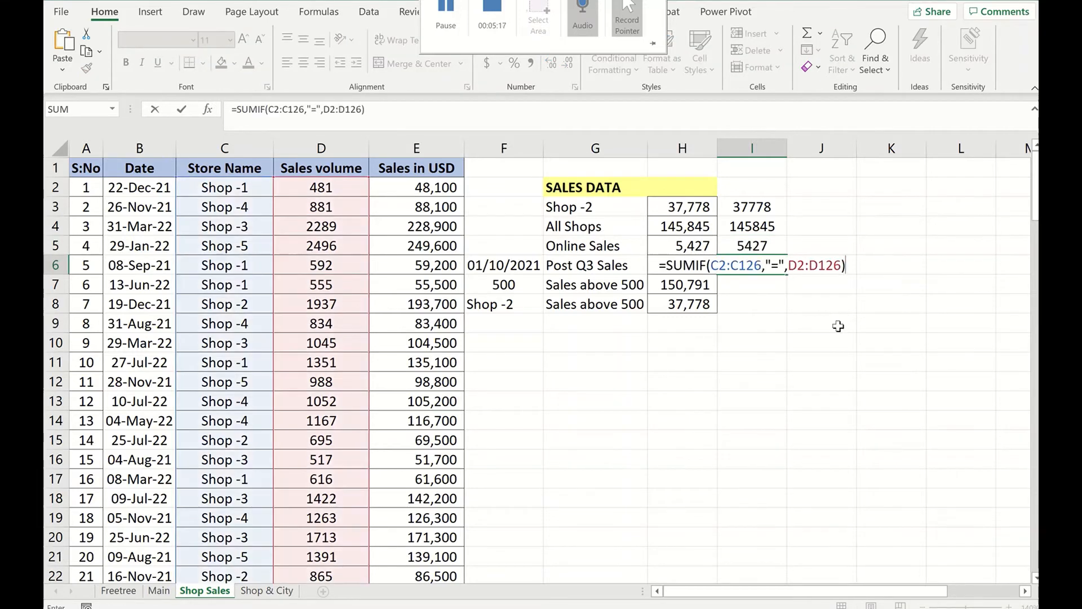
pyautogui.press('Return')
pyautogui.click(758, 267)
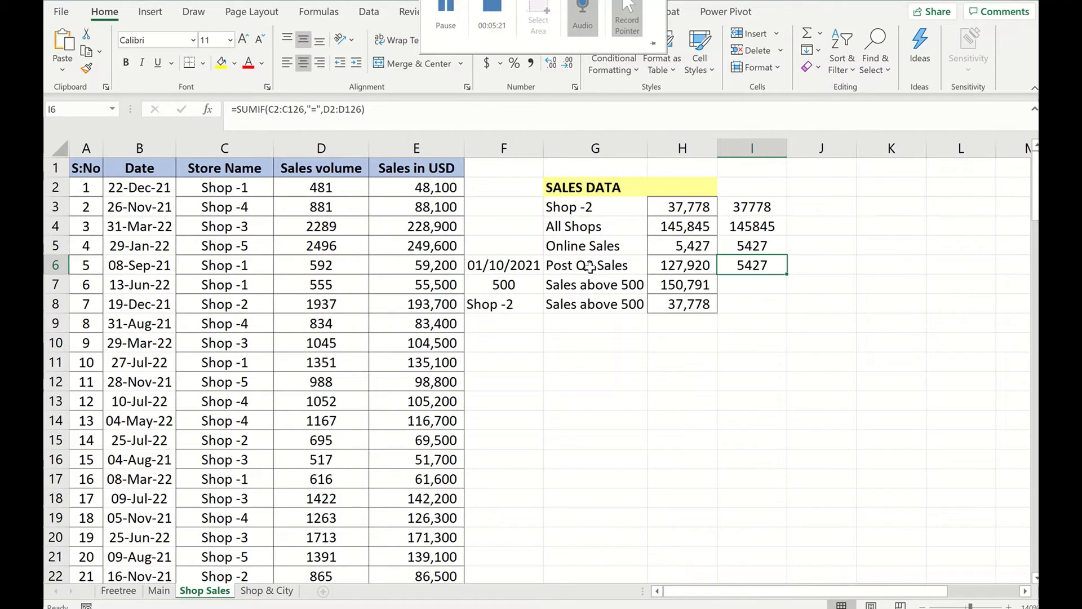
# - Show the date in F6 in Number format to reveal its serial value, and restore the Short Date format
pyautogui.click(534, 266)
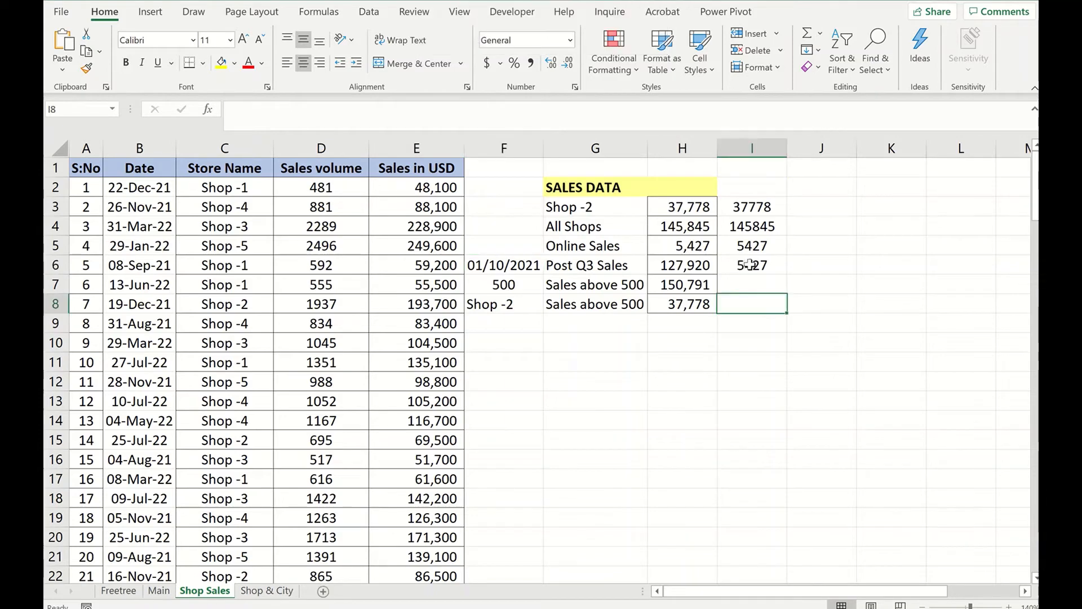
pyautogui.click(519, 263)
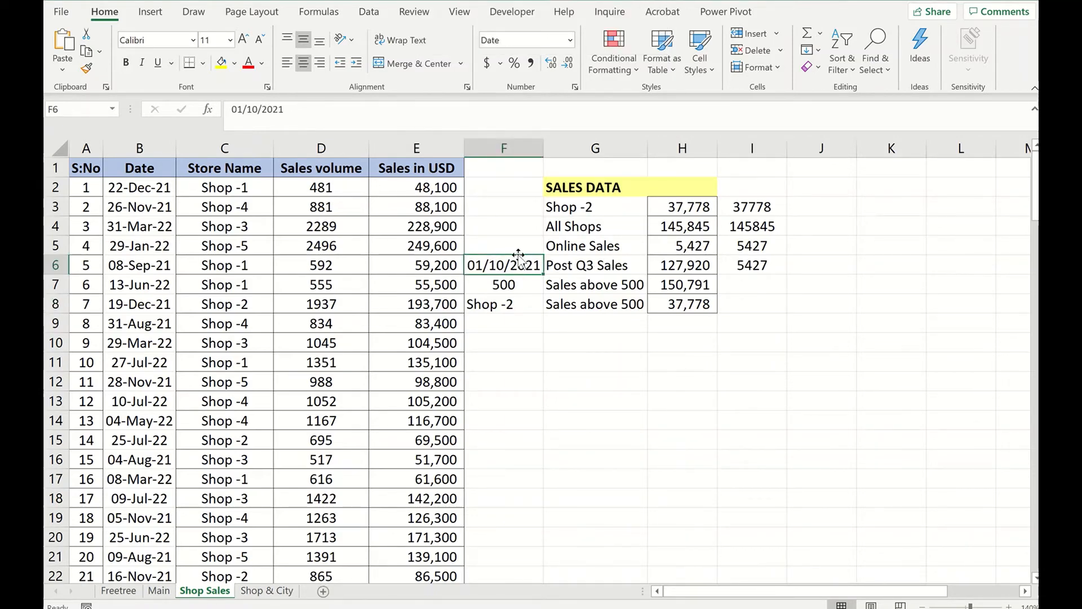
pyautogui.click(570, 40)
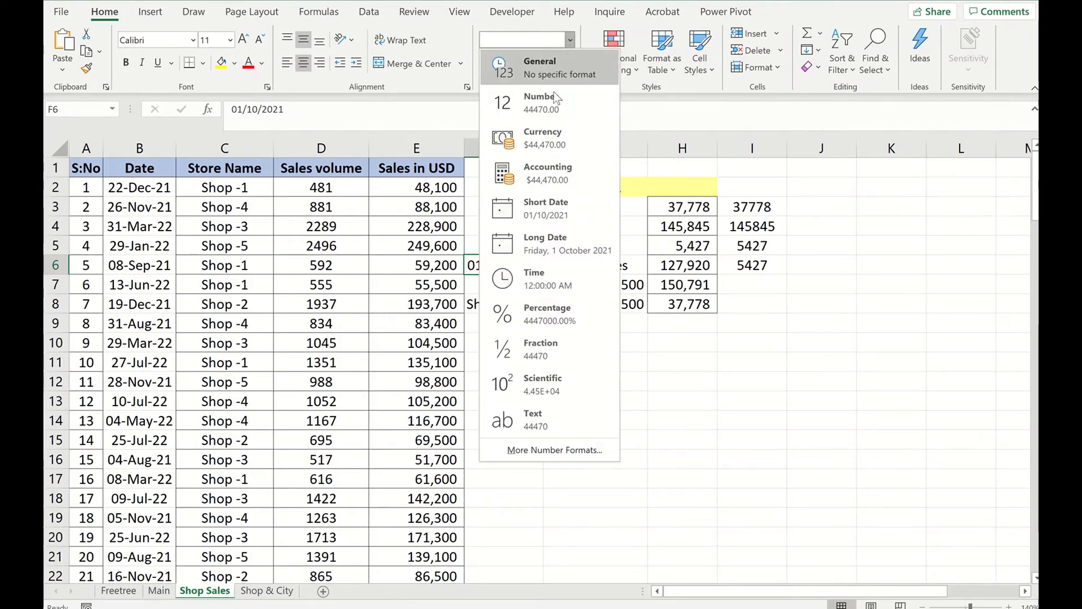
pyautogui.click(552, 97)
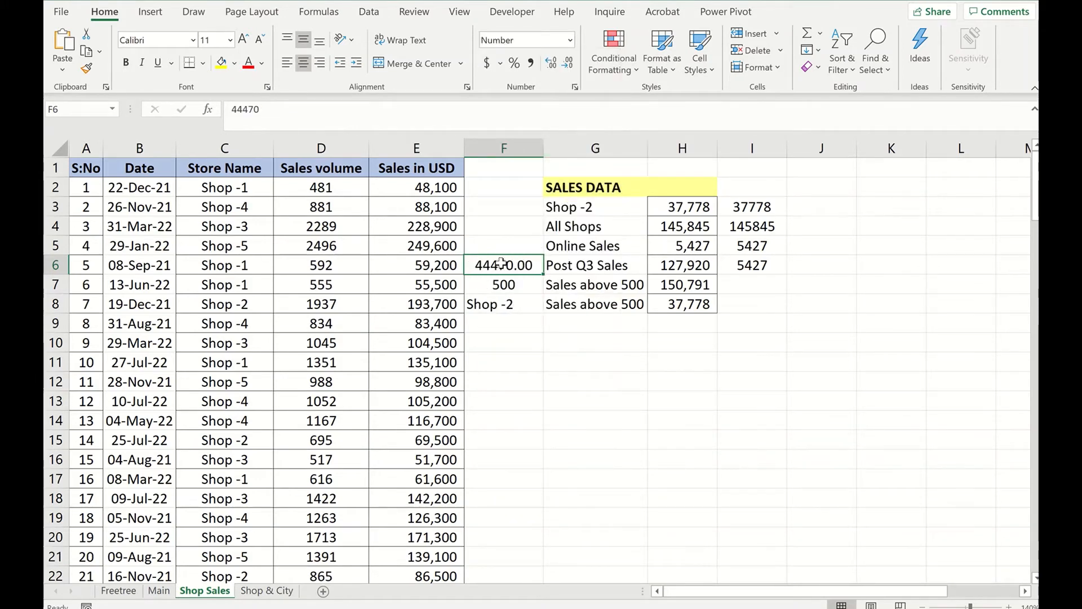
pyautogui.click(571, 40)
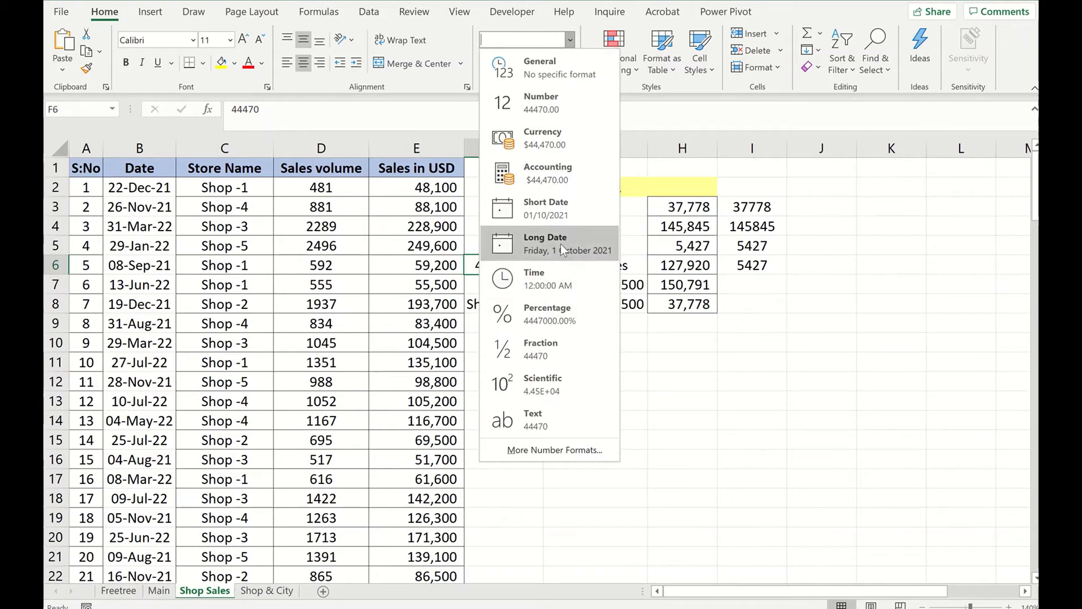
pyautogui.click(566, 213)
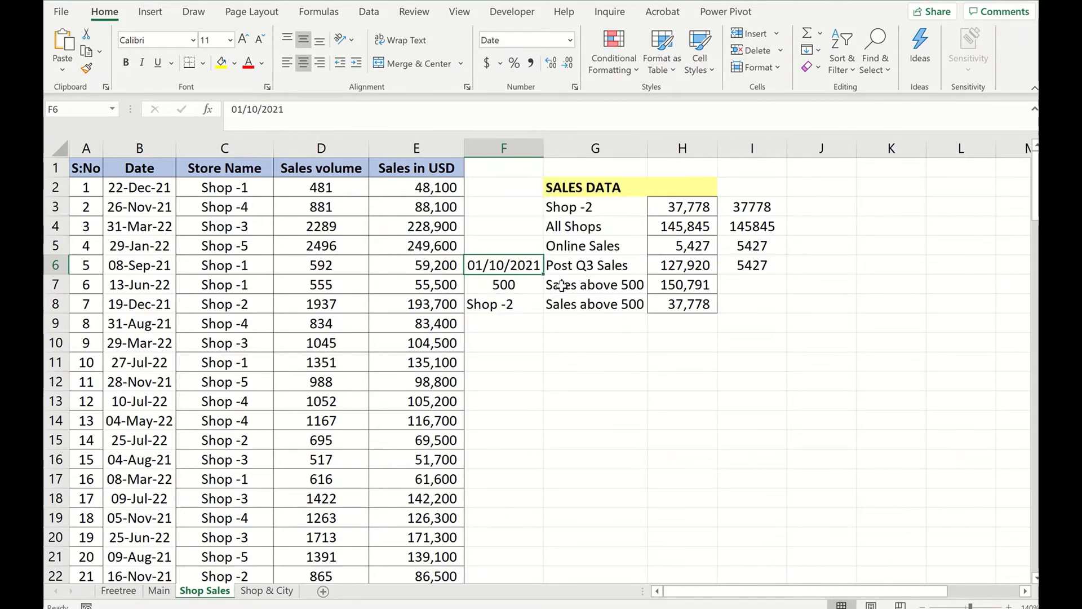
# - Change the criteria range of the Post Q3 Sales formula in I6 to the dates B2:B126
pyautogui.click(743, 269)
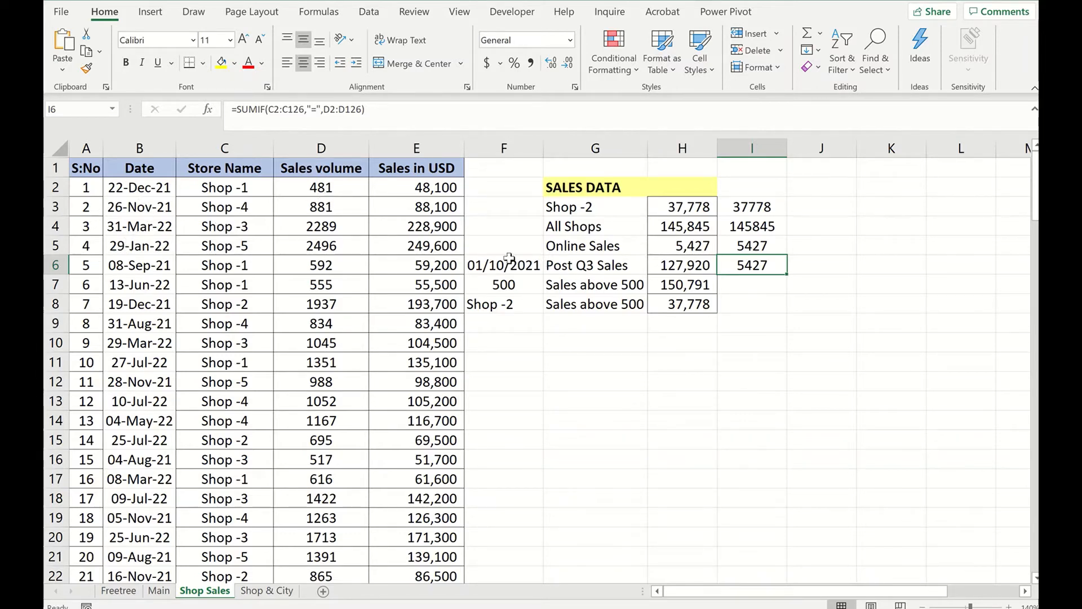
pyautogui.click(300, 110)
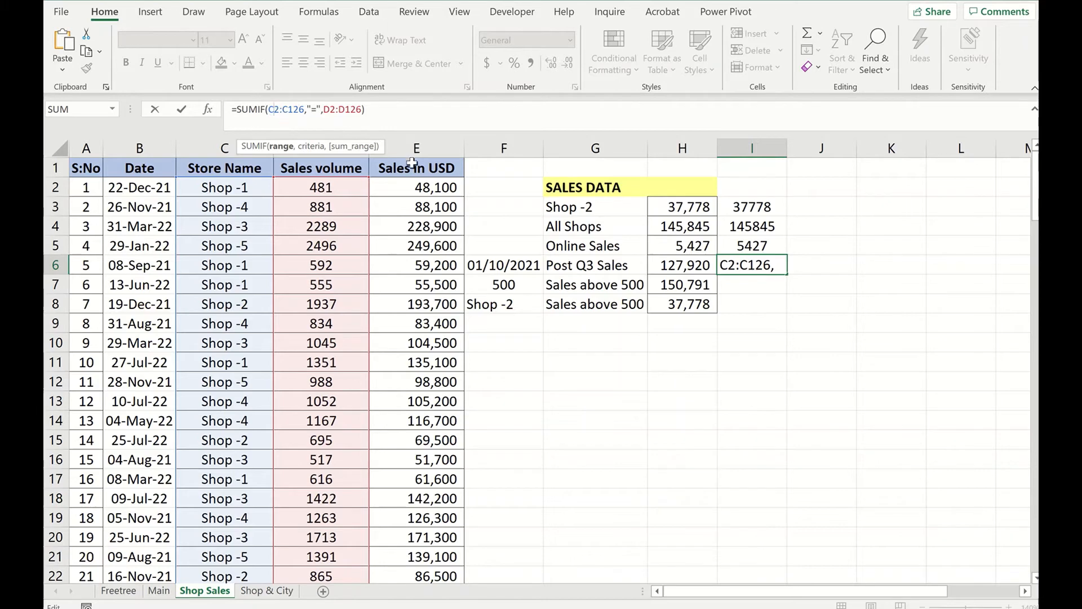
pyautogui.press('BackSpace')
pyautogui.write('b')
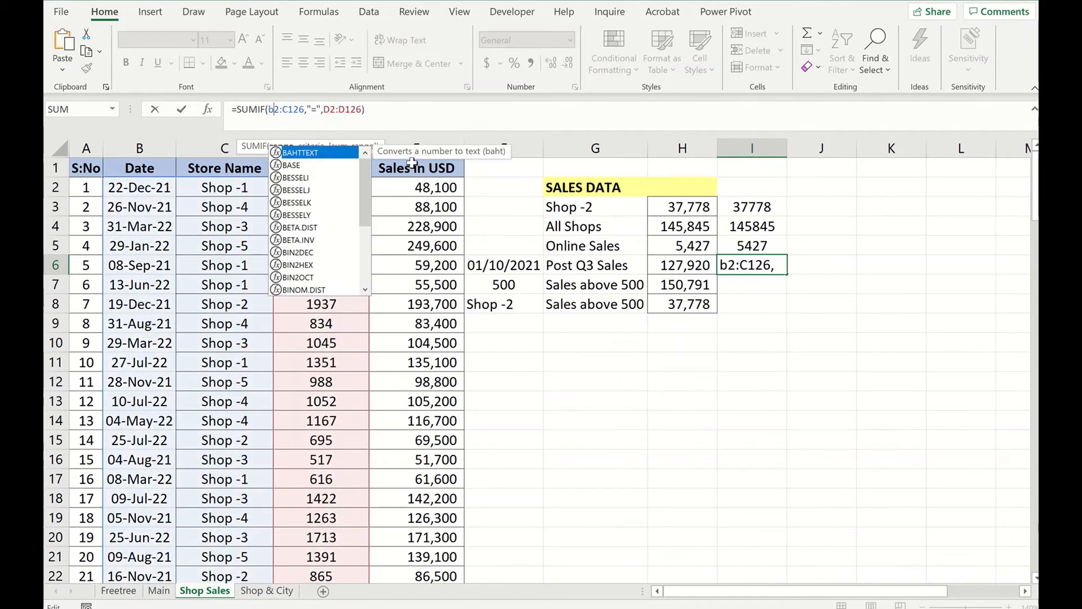
pyautogui.click(291, 106)
pyautogui.press('BackSpace')
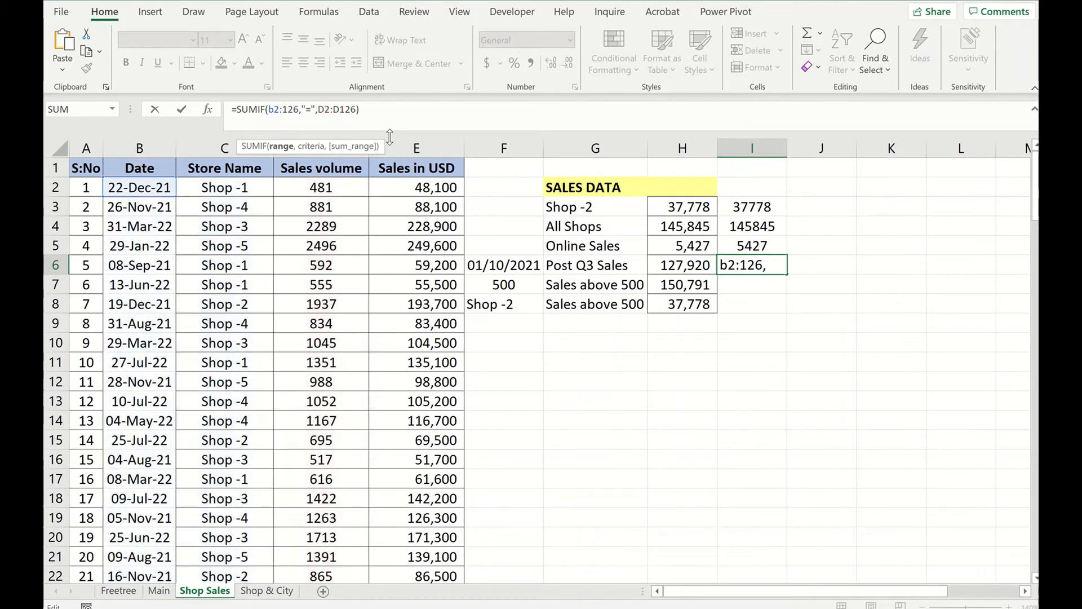
pyautogui.write('b')
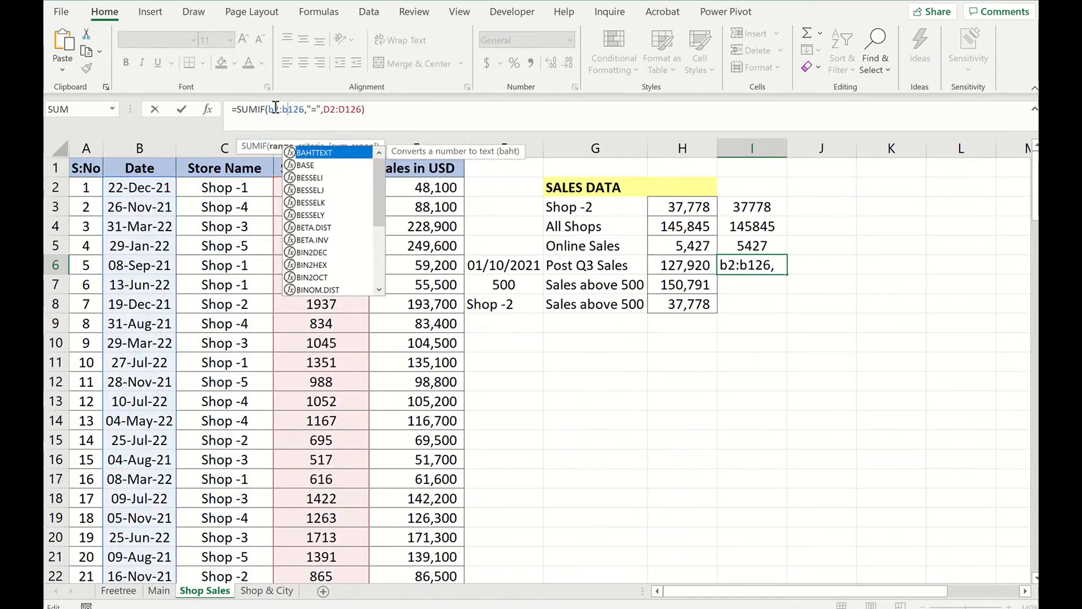
# - Replace the "=" criterion in the Post Q3 Sales formula in I6 with the greater-than operator ">"
pyautogui.click(323, 110)
pyautogui.write(',')
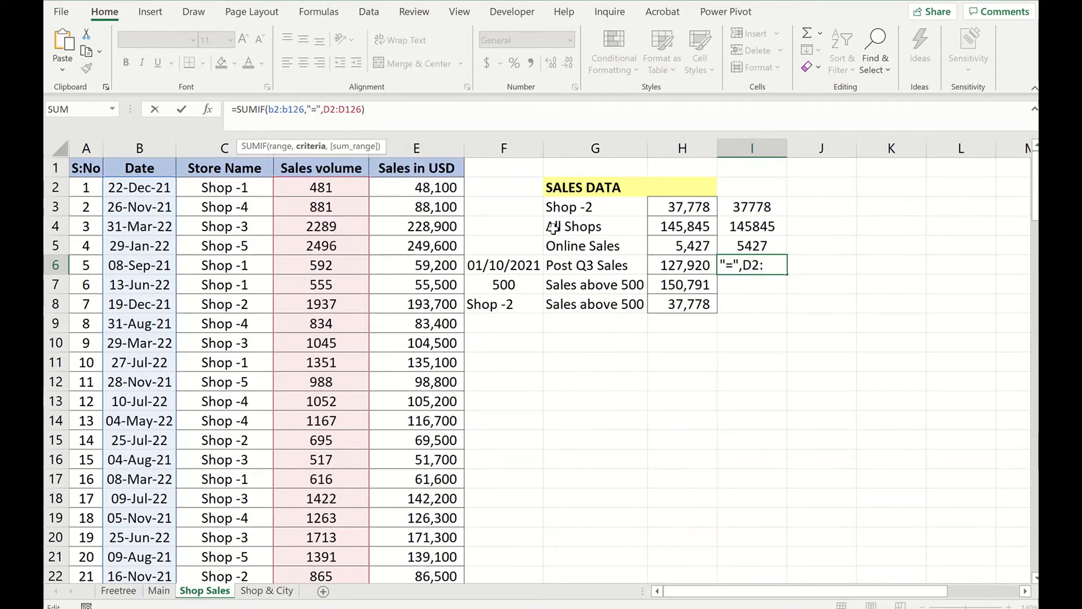
pyautogui.press('BackSpace')
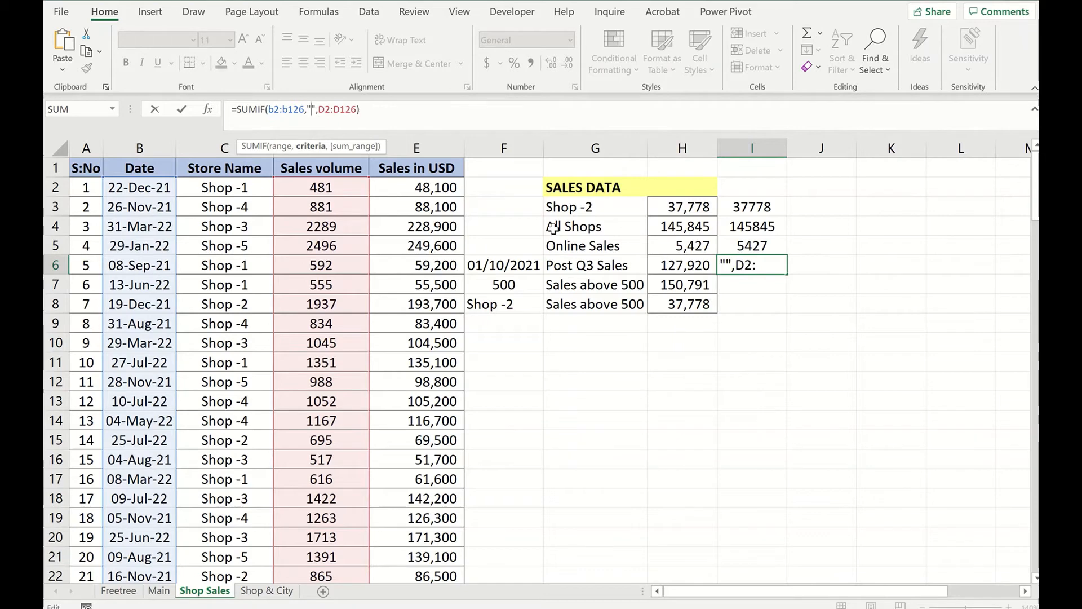
pyautogui.write('>')
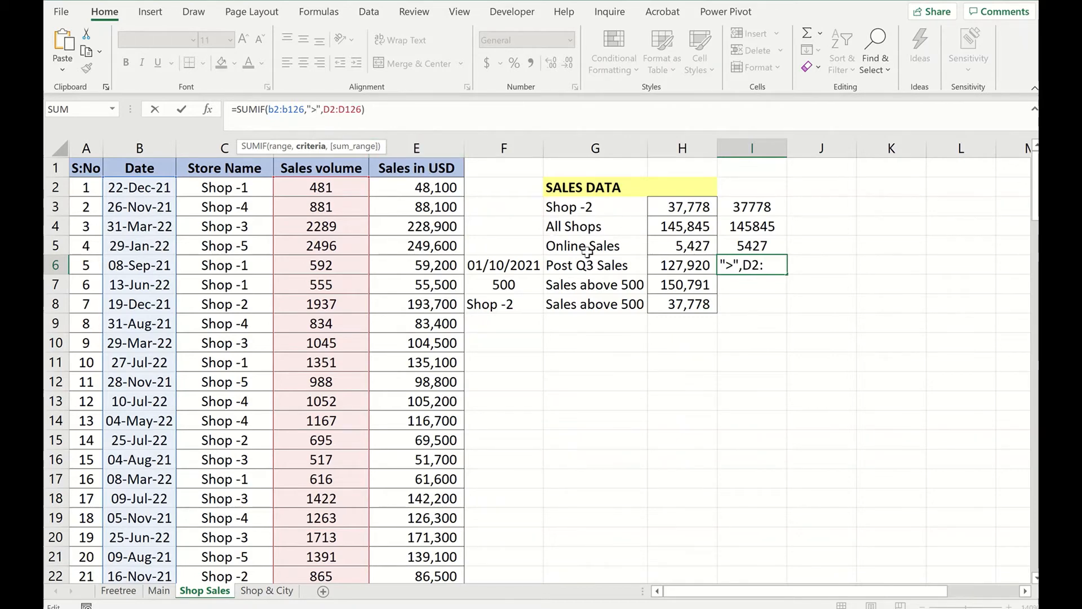
pyautogui.click(526, 266)
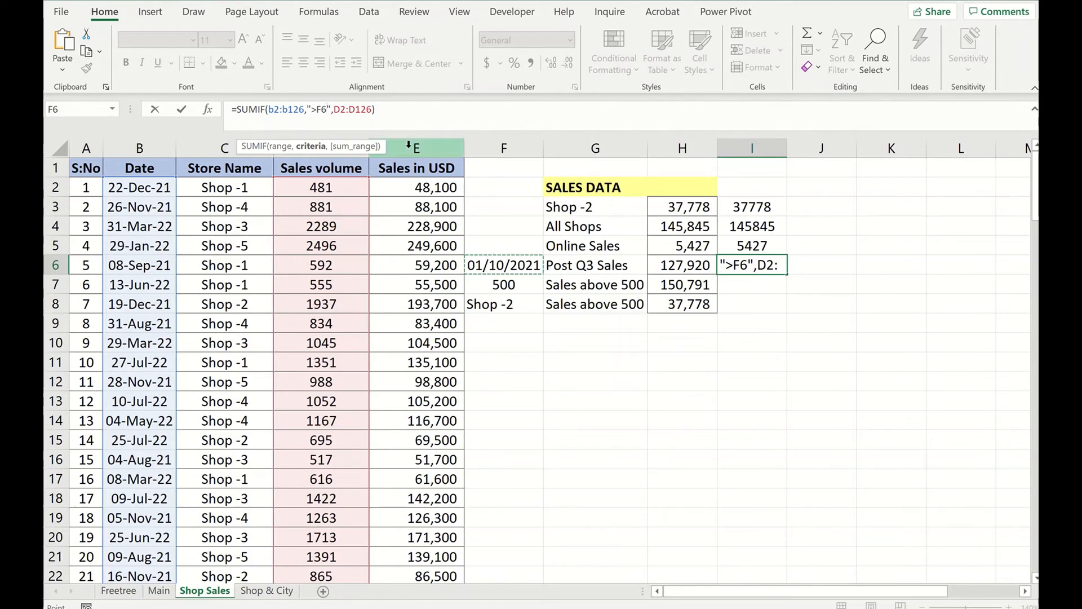
pyautogui.press('BackSpace')
pyautogui.press('BackSpace')
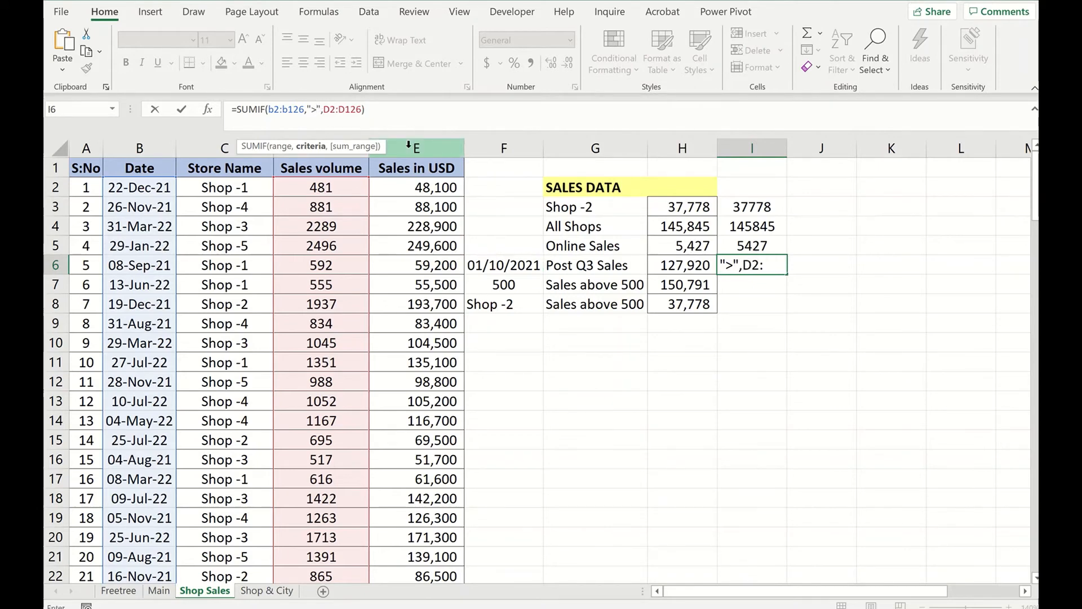
# - Complete the Post Q3 Sales criterion in I6 as ">"&F6, enter the formula and review its criterion
pyautogui.press('Right')
pyautogui.press('BackSpace')
pyautogui.press('BackSpace')
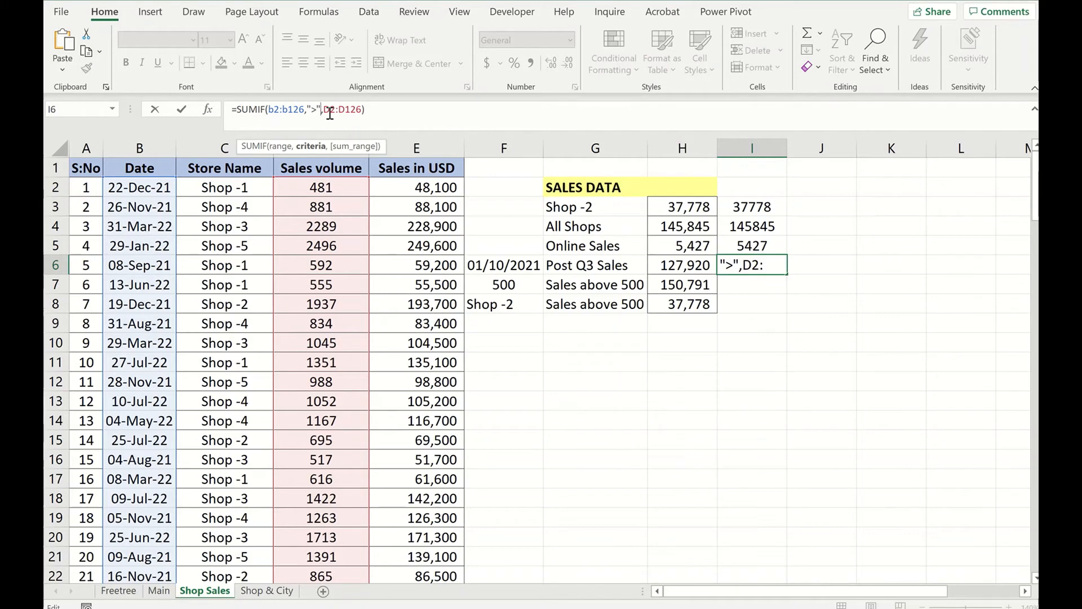
pyautogui.write('&')
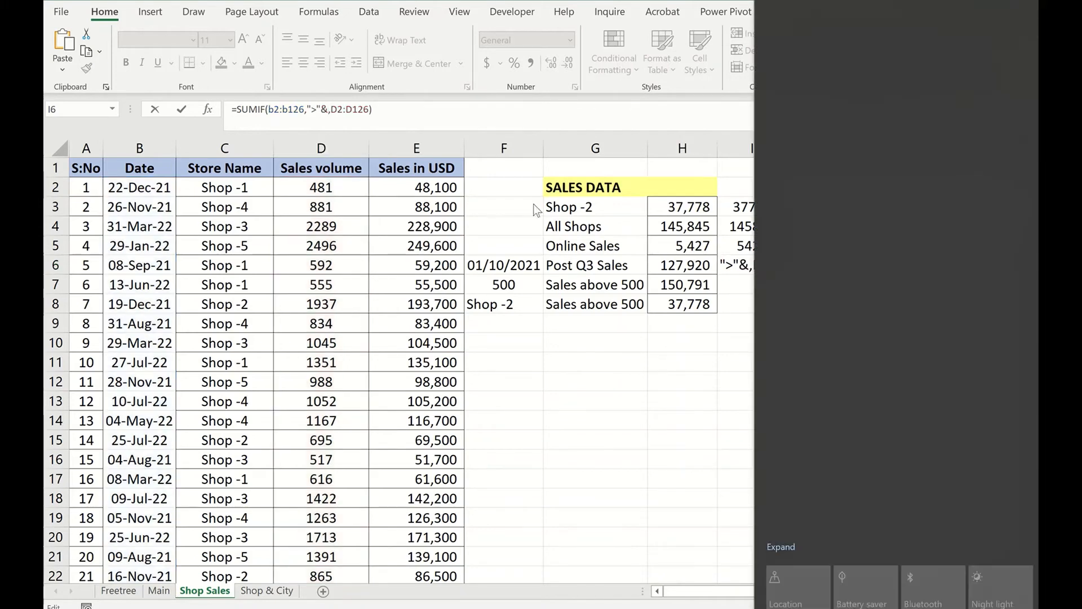
pyautogui.click(740, 263)
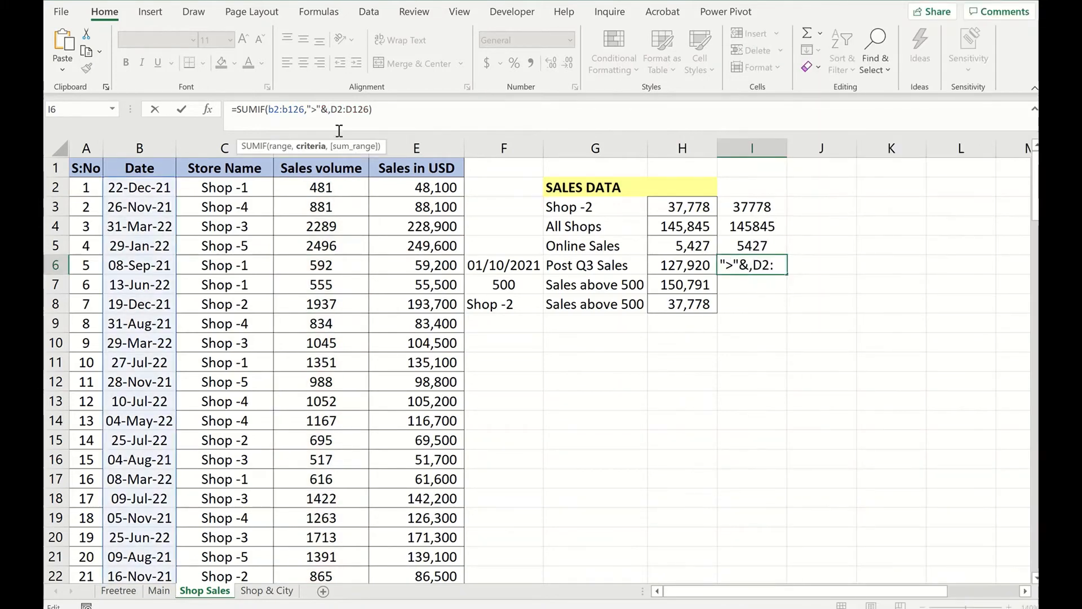
pyautogui.click(538, 266)
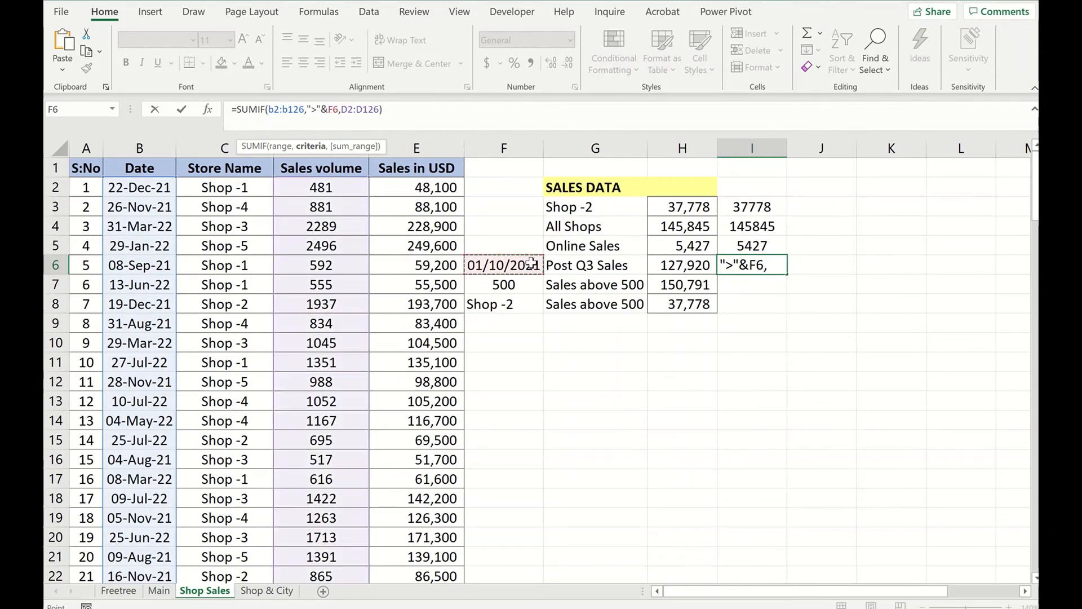
pyautogui.press('Return')
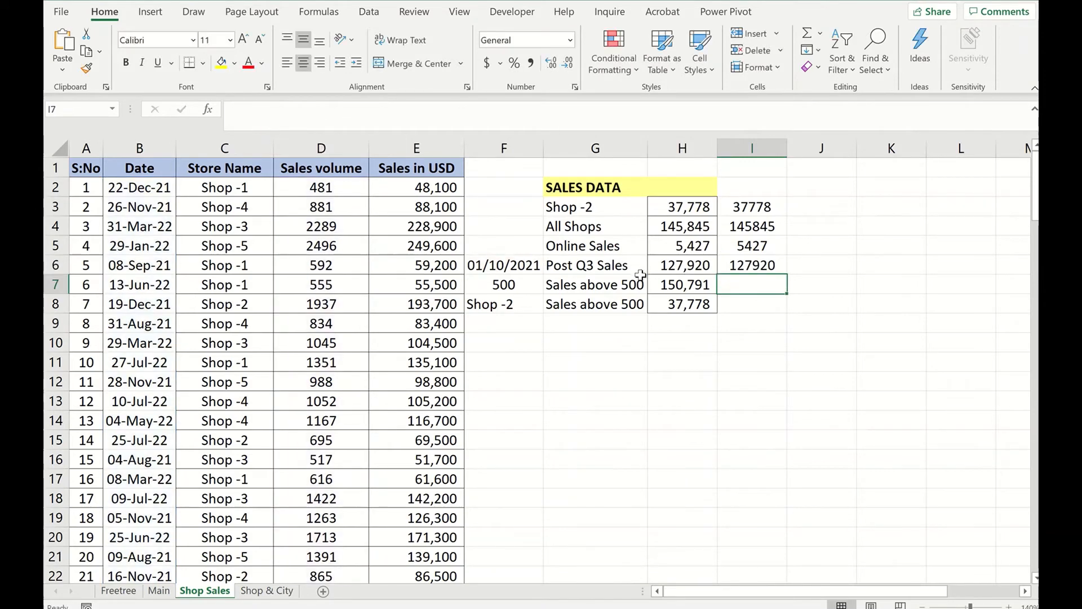
pyautogui.click(762, 264)
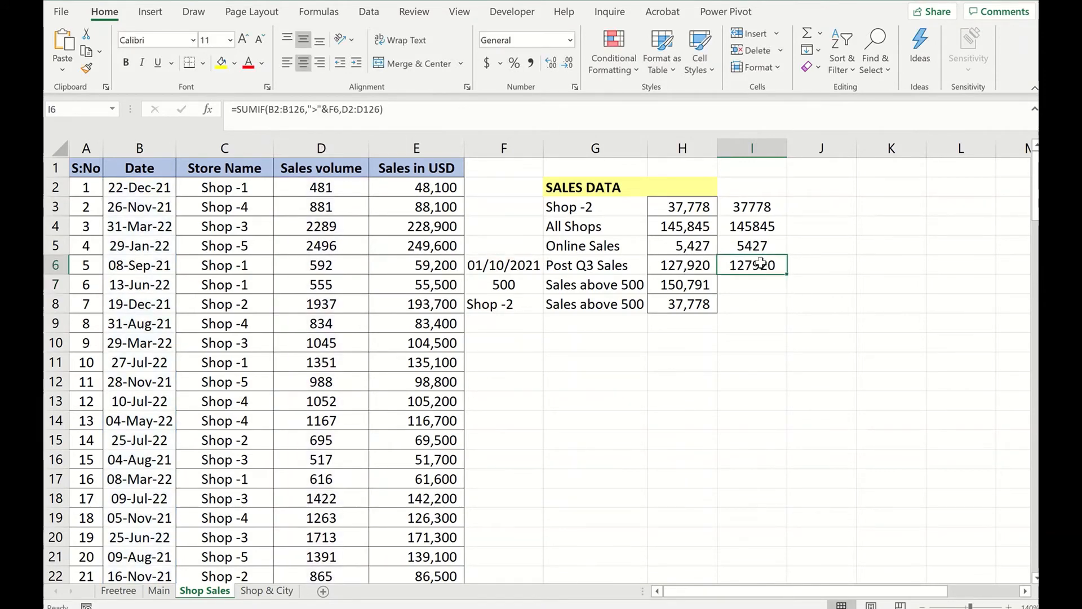
pyautogui.doubleClick(315, 111)
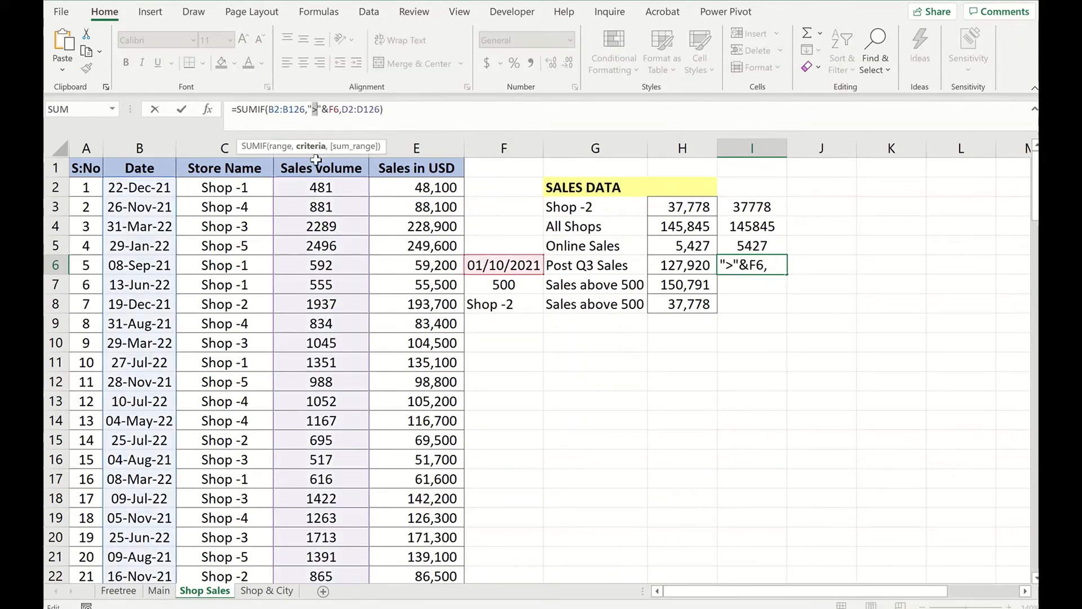
pyautogui.click(309, 109)
pyautogui.press('Return')
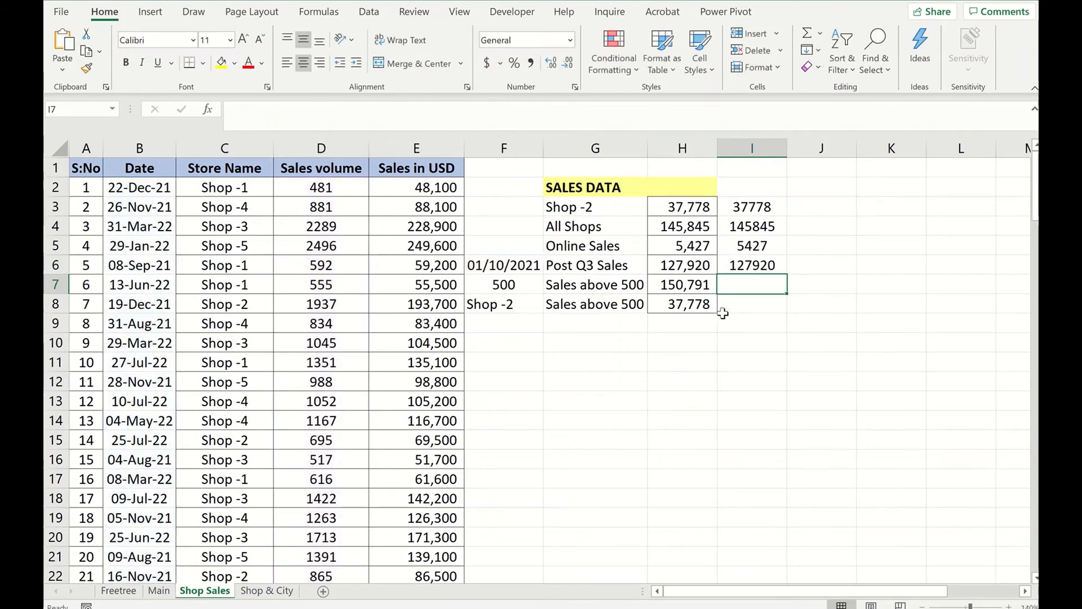
# - Duplicate the Post Q3 Sales SUMIF formula from I6 into I7 for Sales above 500, keeping its references unchanged
pyautogui.click(756, 272)
pyautogui.moveTo(385, 109); pyautogui.dragTo(239, 107)
pyautogui.press('Escape')
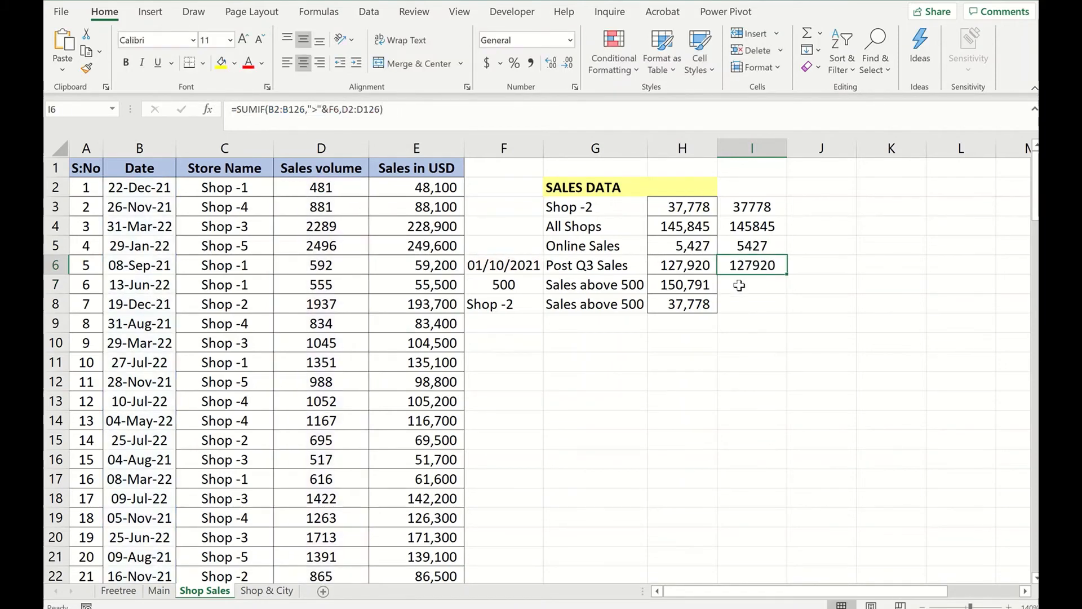
pyautogui.click(758, 288)
pyautogui.write('=')
pyautogui.hotkey('ctrl', 'v')
pyautogui.press('Return')
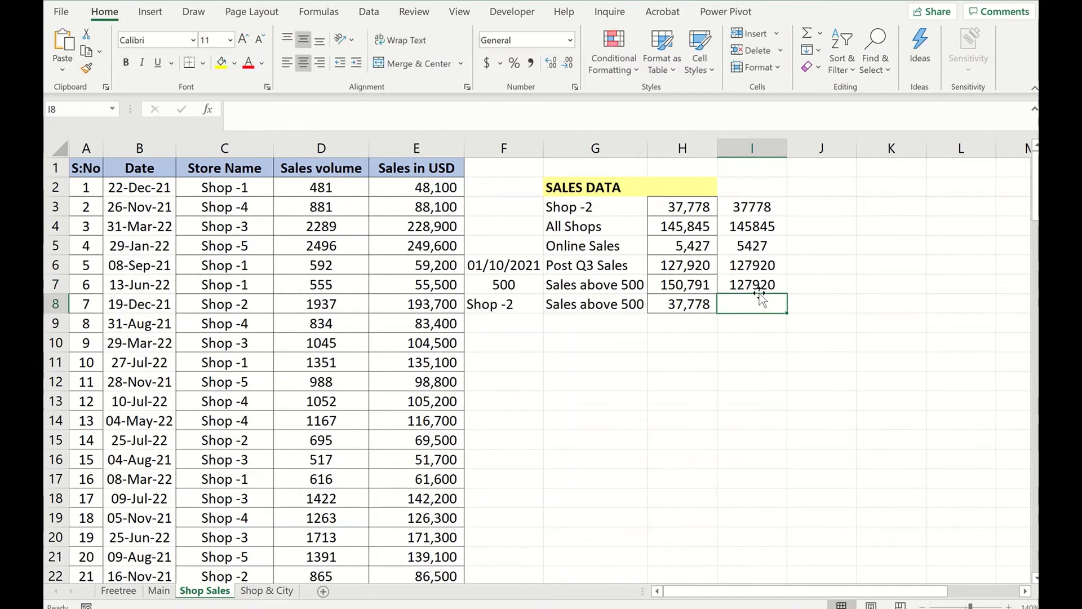
# - Change the criteria range of the Sales above 500 formula in I7 to the sales volumes D2:D126
pyautogui.click(748, 284)
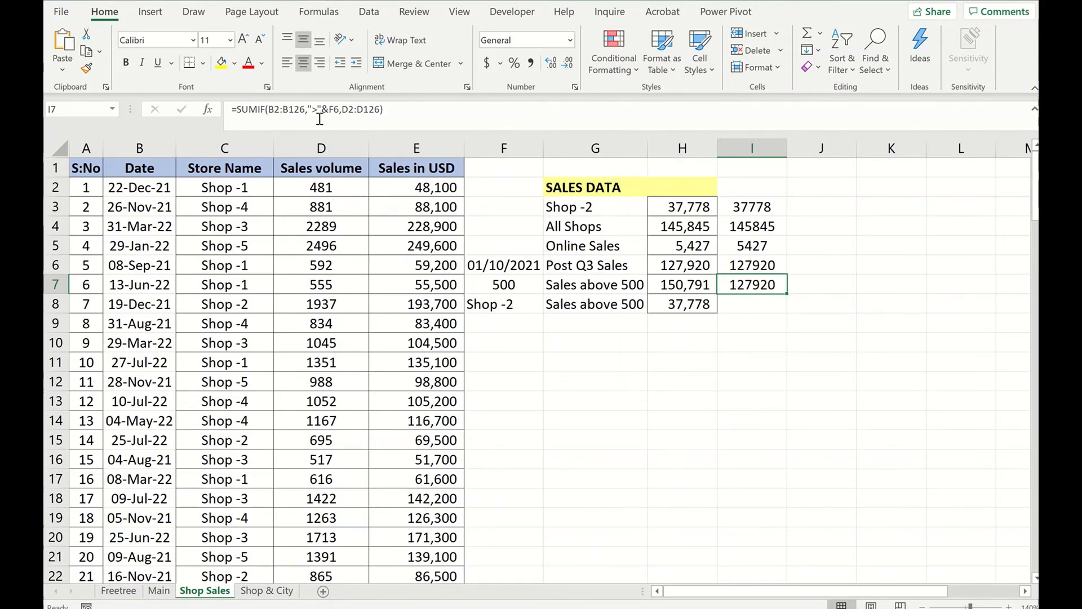
pyautogui.click(294, 109)
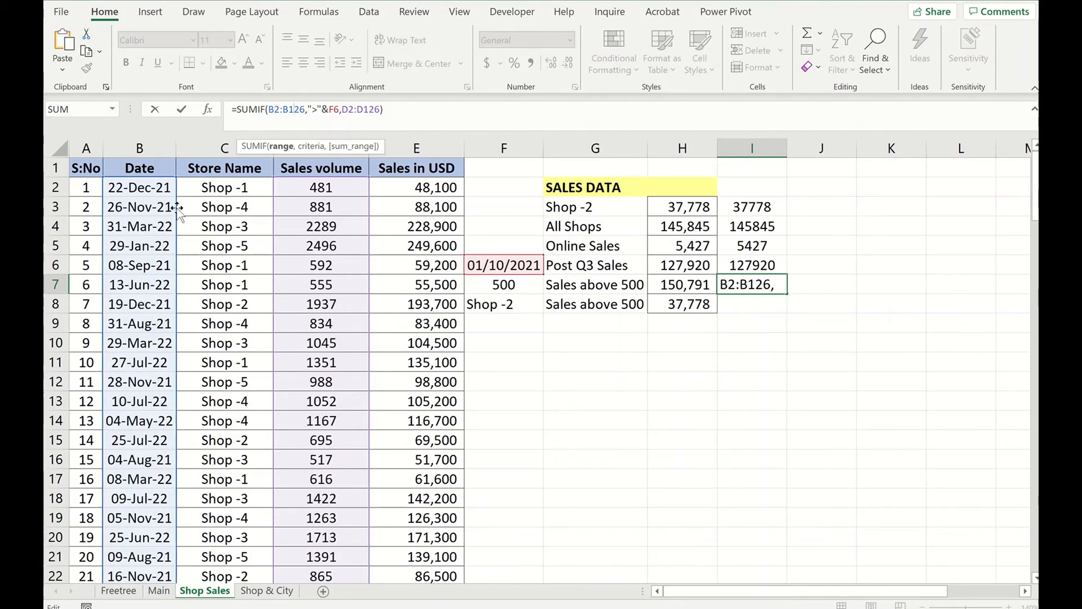
pyautogui.moveTo(204, 217); pyautogui.dragTo(300, 212)
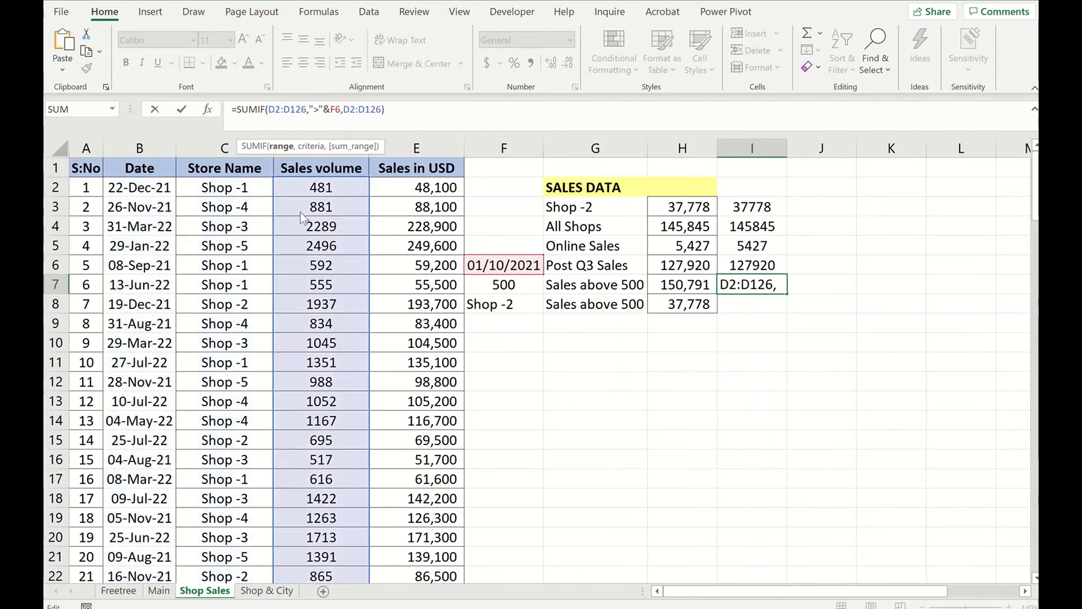
# - Replace the F6 reference in the I7 criterion with 500, making it ">"&500, and enter the formula
pyautogui.click(314, 109)
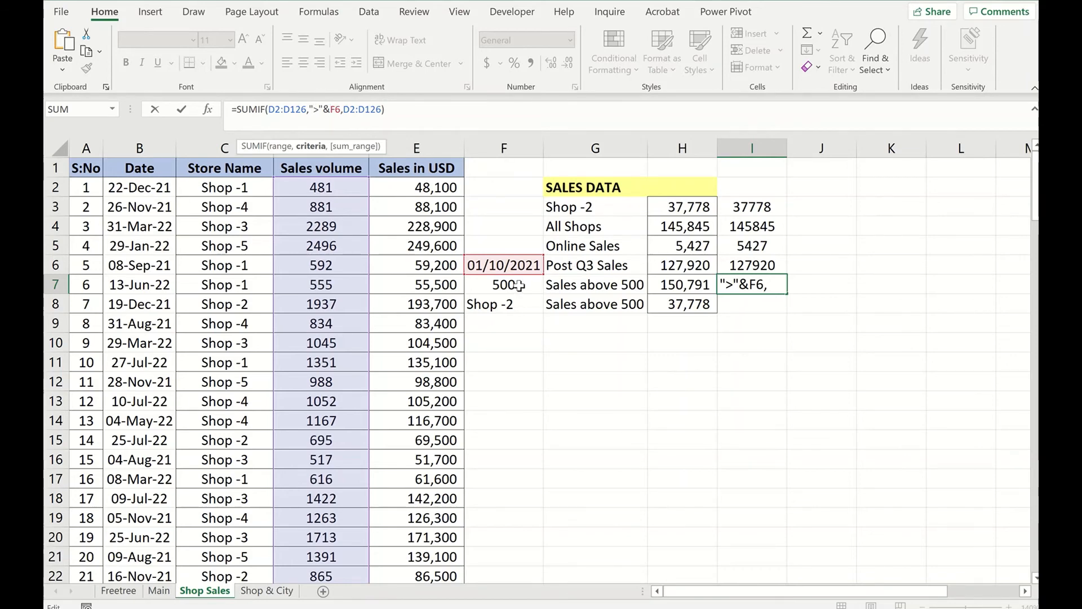
pyautogui.write('500')
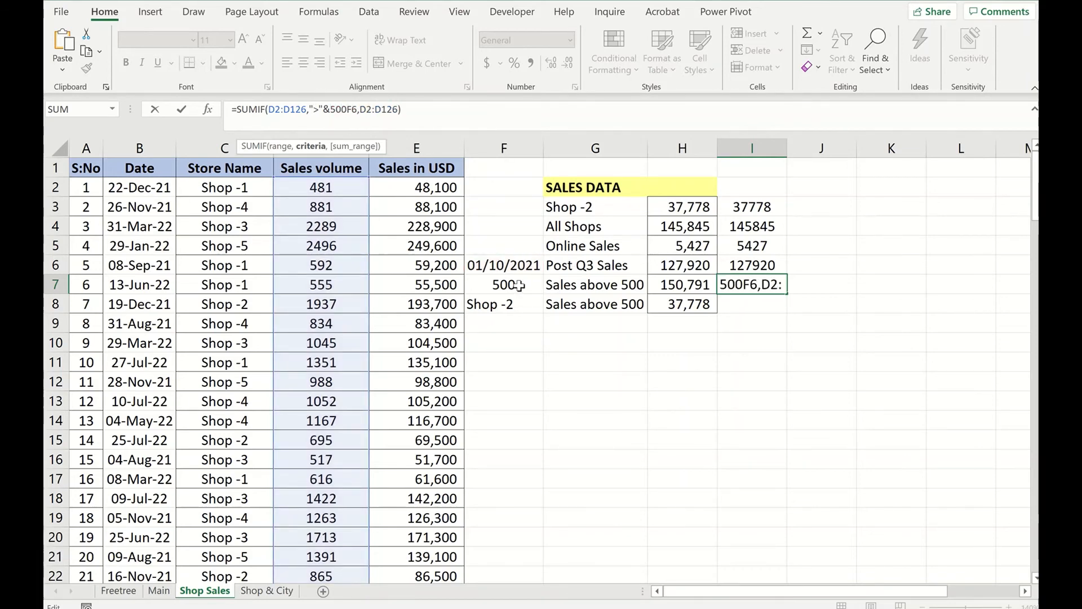
pyautogui.press('Delete')
pyautogui.press('Delete')
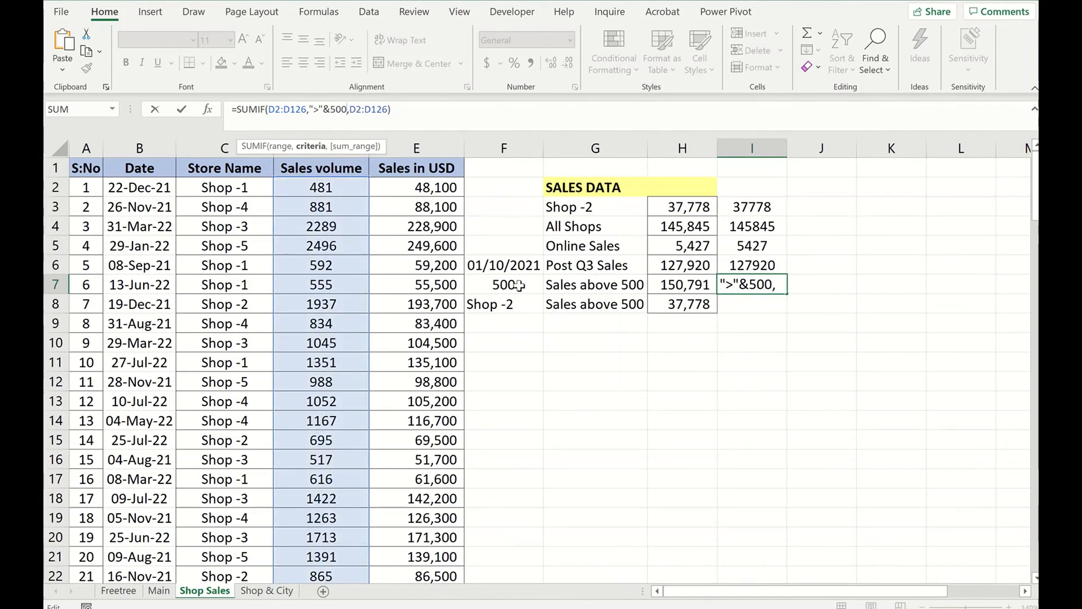
pyautogui.press('Return')
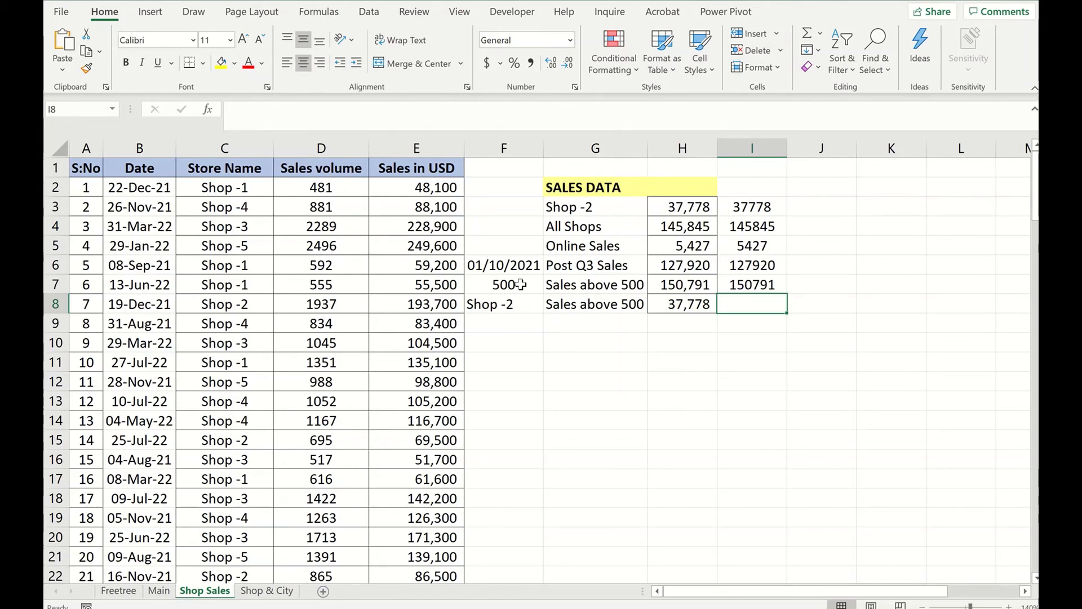
# - Start a SUMIFS formula in I8 with the sales volumes D2:D126 as the sum range
pyautogui.write('=sumifs')
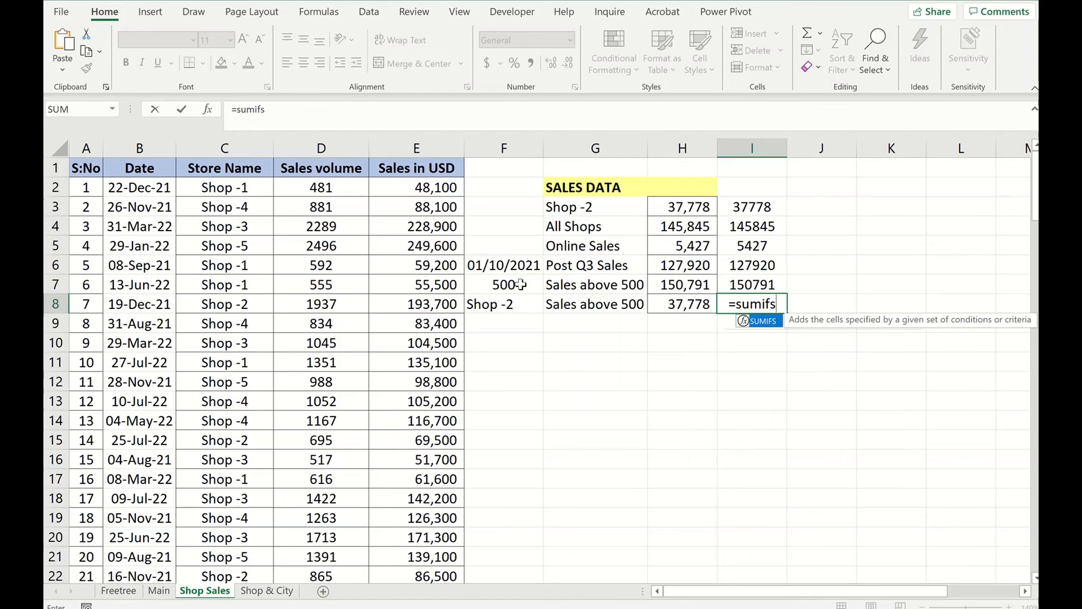
pyautogui.press('Tab')
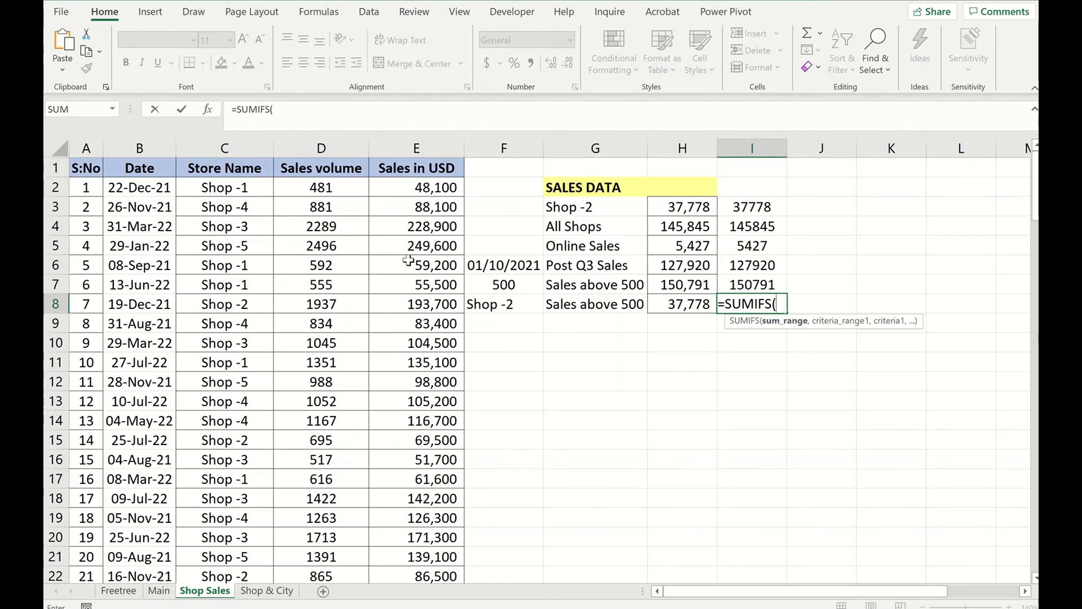
pyautogui.click(314, 186)
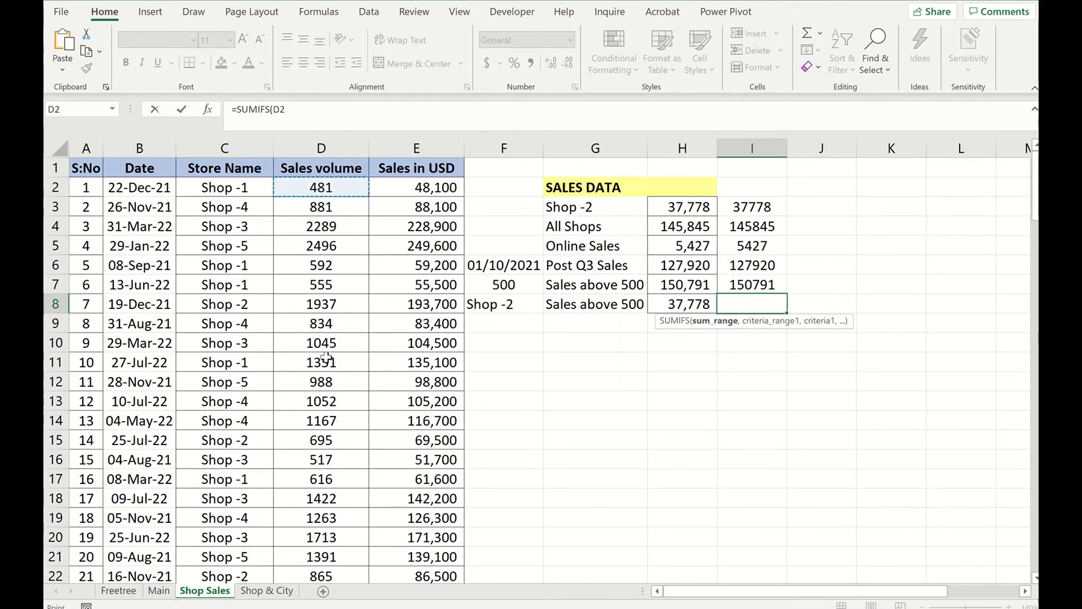
pyautogui.scroll(-1, 327, 357)
pyautogui.scroll(-15, 327, 360)
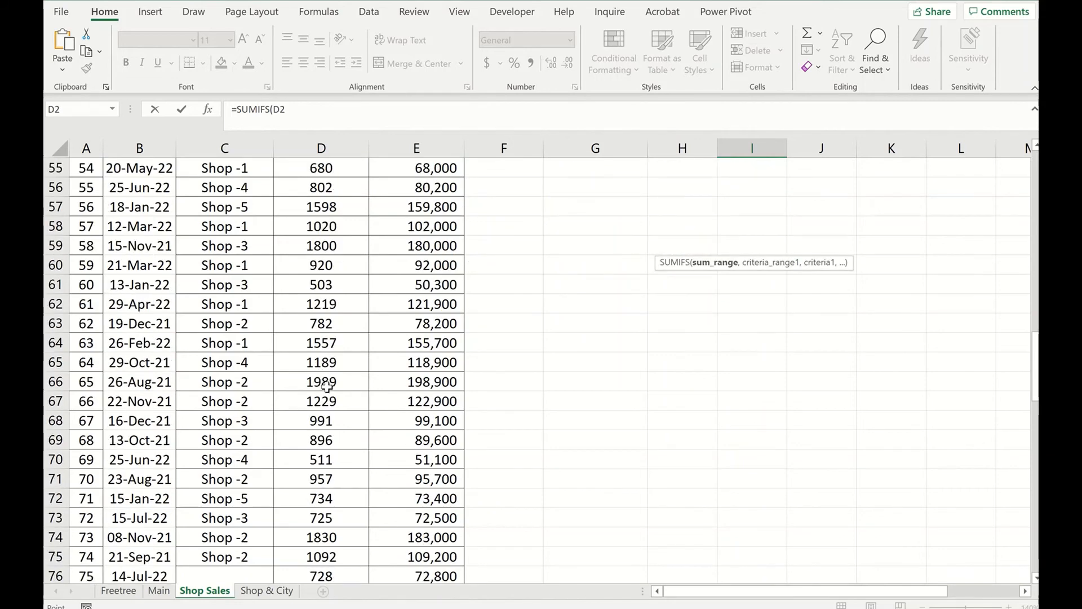
pyautogui.scroll(-10, 333, 380)
pyautogui.scroll(-10, 336, 386)
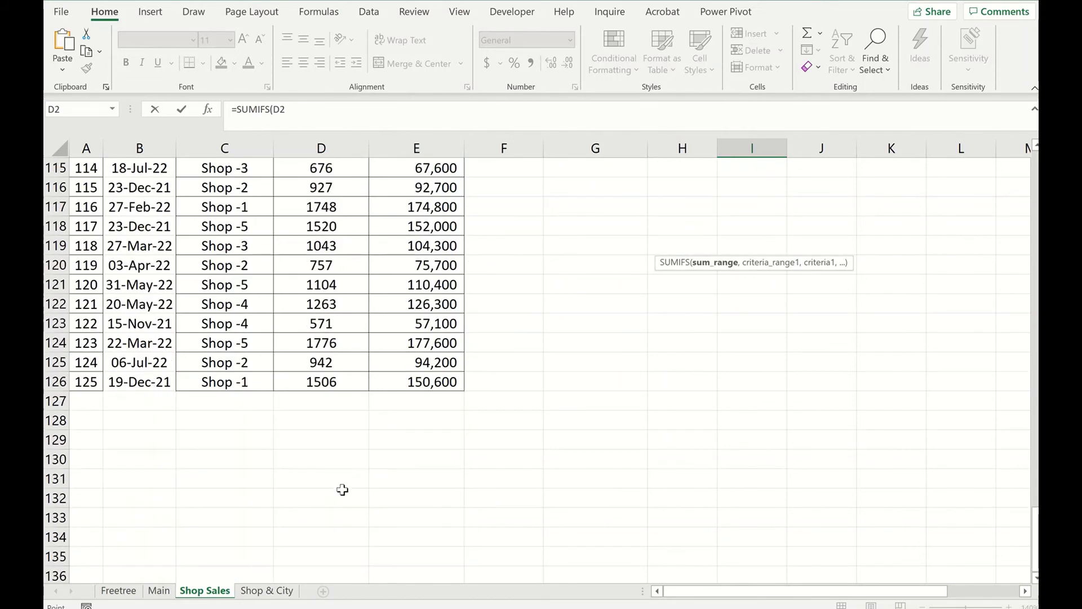
pyautogui.keyDown('shift'); pyautogui.click(342, 387); pyautogui.keyUp('shift')
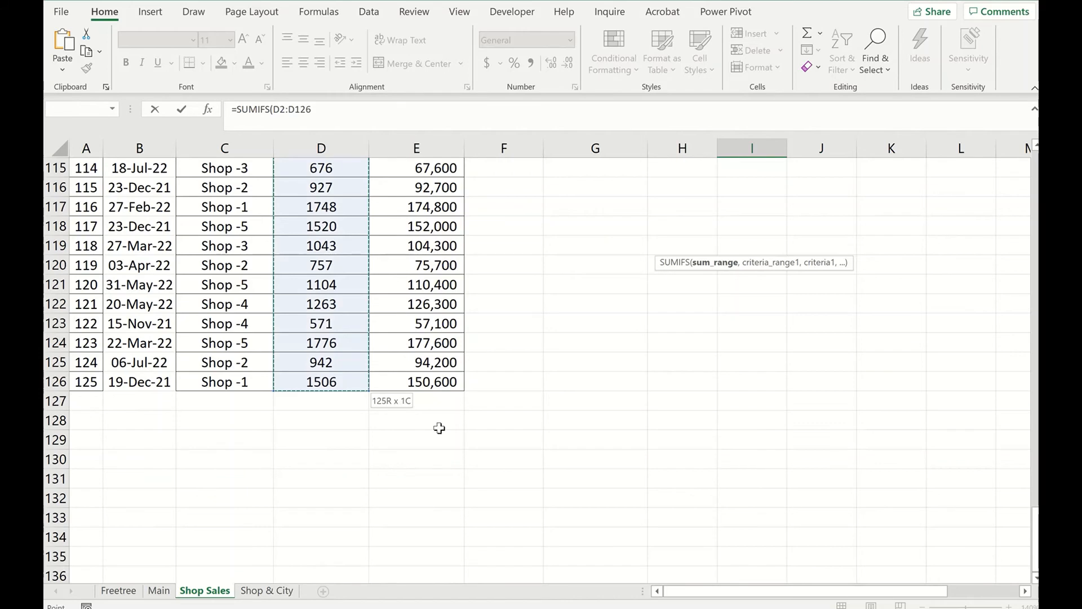
pyautogui.write(',')
# - Add the store names C2:C126 as the first criteria range in I8, with the shop in F8 as its criterion
pyautogui.click(244, 381)
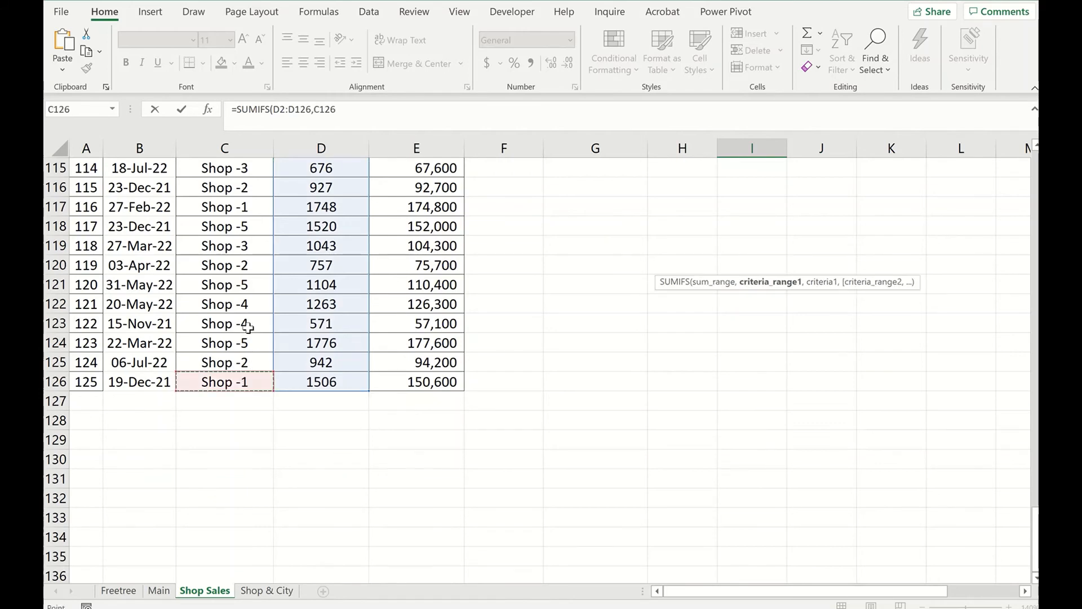
pyautogui.scroll(11, 250, 307)
pyautogui.scroll(20, 250, 307)
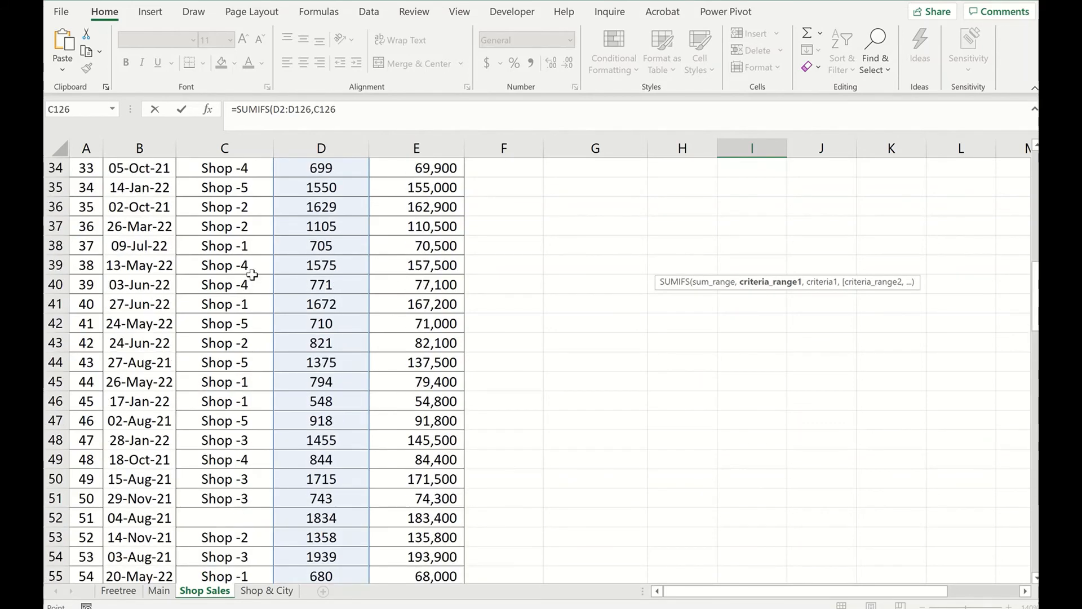
pyautogui.scroll(7, 250, 263)
pyautogui.keyDown('shift'); pyautogui.click(243, 186); pyautogui.keyUp('shift')
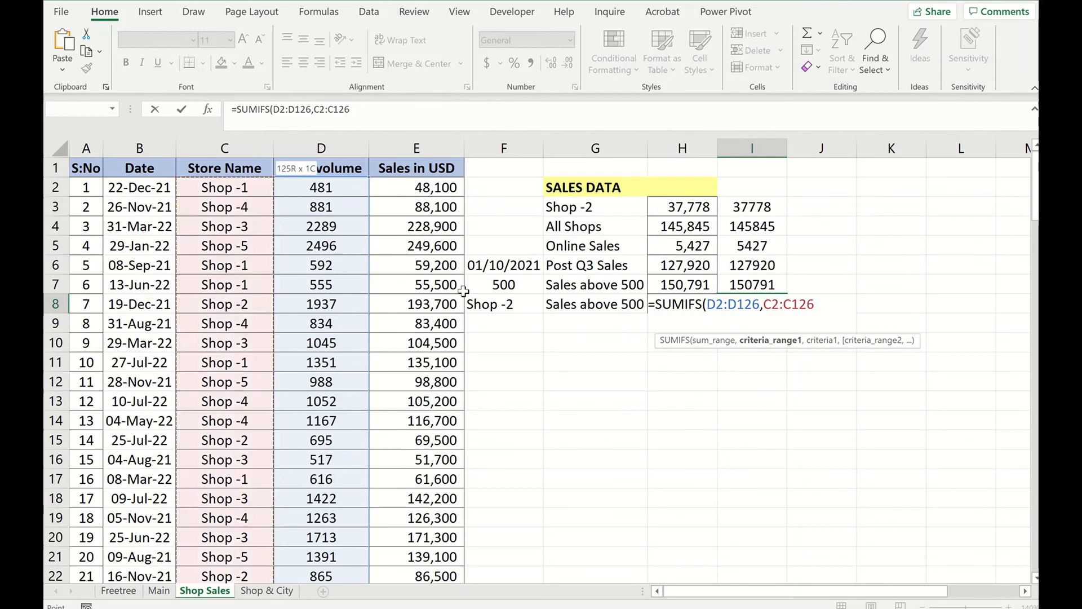
pyautogui.write(',')
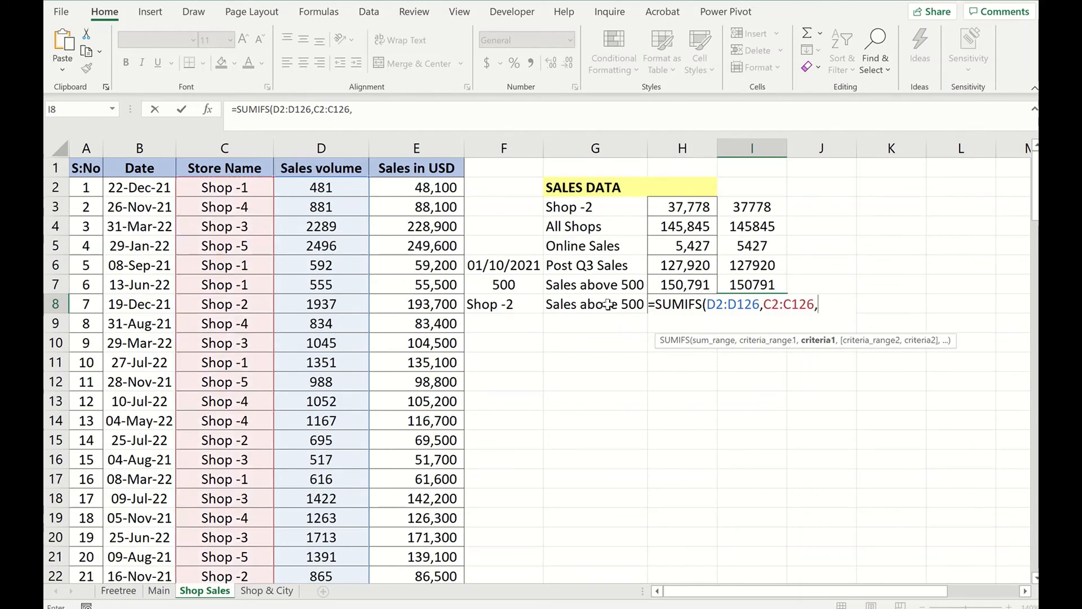
pyautogui.click(501, 306)
pyautogui.write(',')
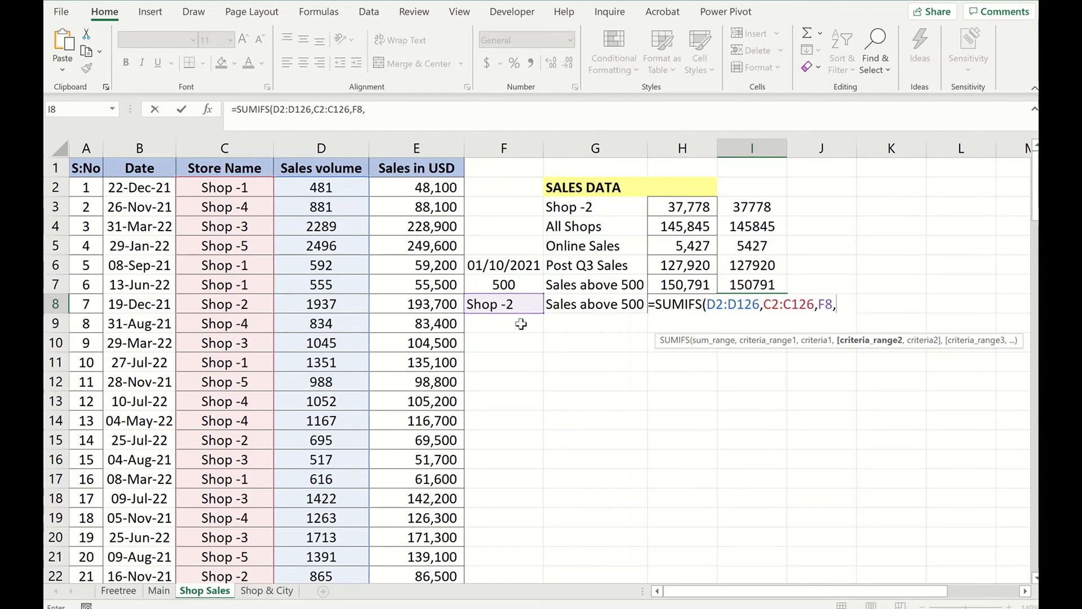
# - Add the sales volumes D2:D126 as the second criteria range in I8 with the criterion ">"&500, and enter the formula
pyautogui.click(316, 189)
pyautogui.scroll(-1, 321, 349)
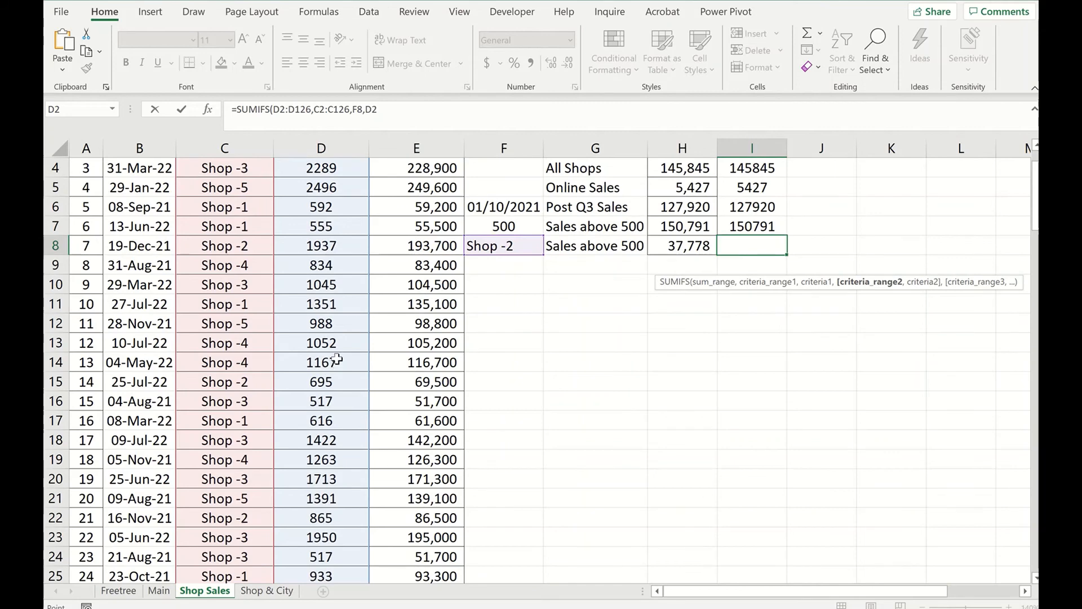
pyautogui.scroll(-20, 335, 349)
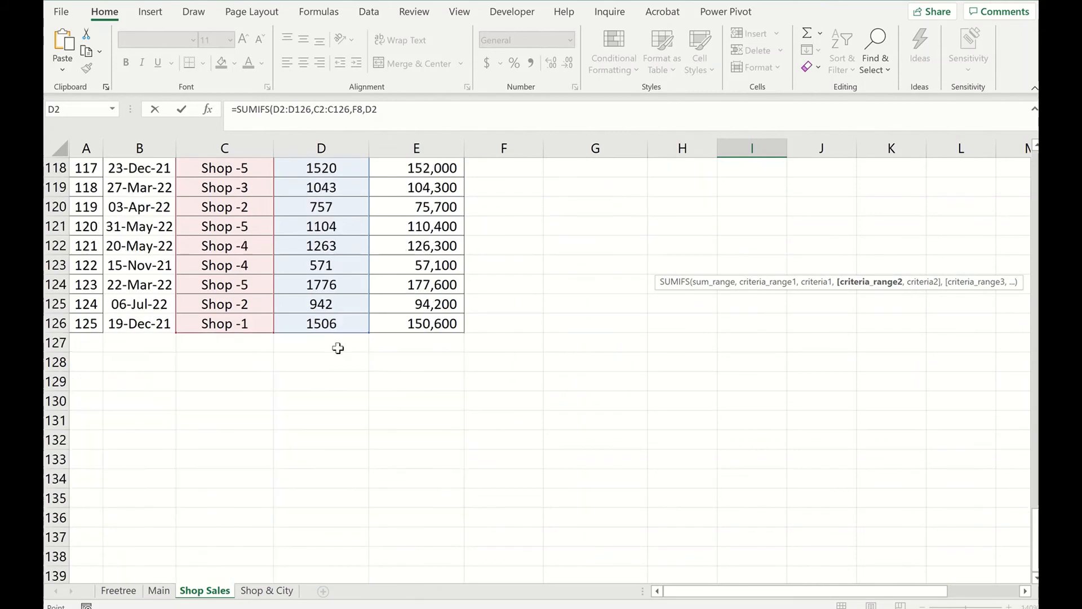
pyautogui.keyDown('shift'); pyautogui.click(355, 323); pyautogui.keyUp('shift')
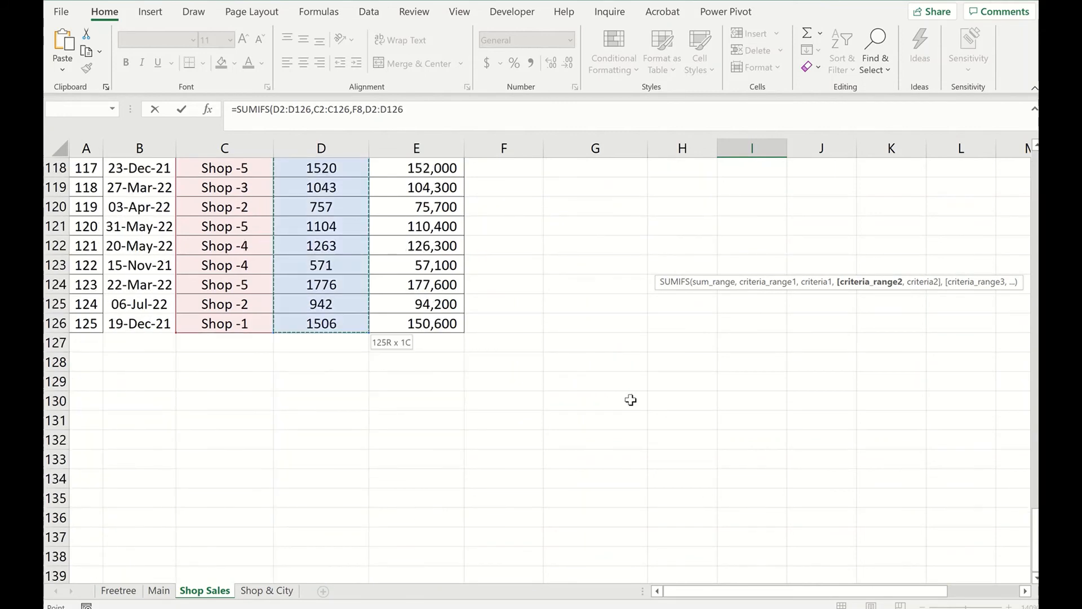
pyautogui.write(',')
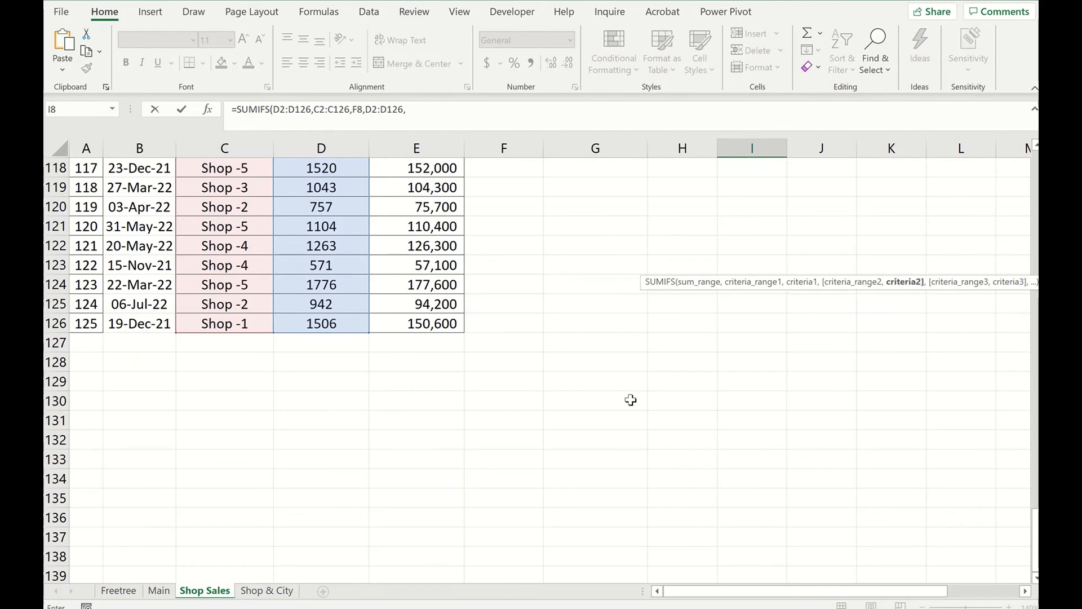
pyautogui.write('">"&500')
pyautogui.press('Return')
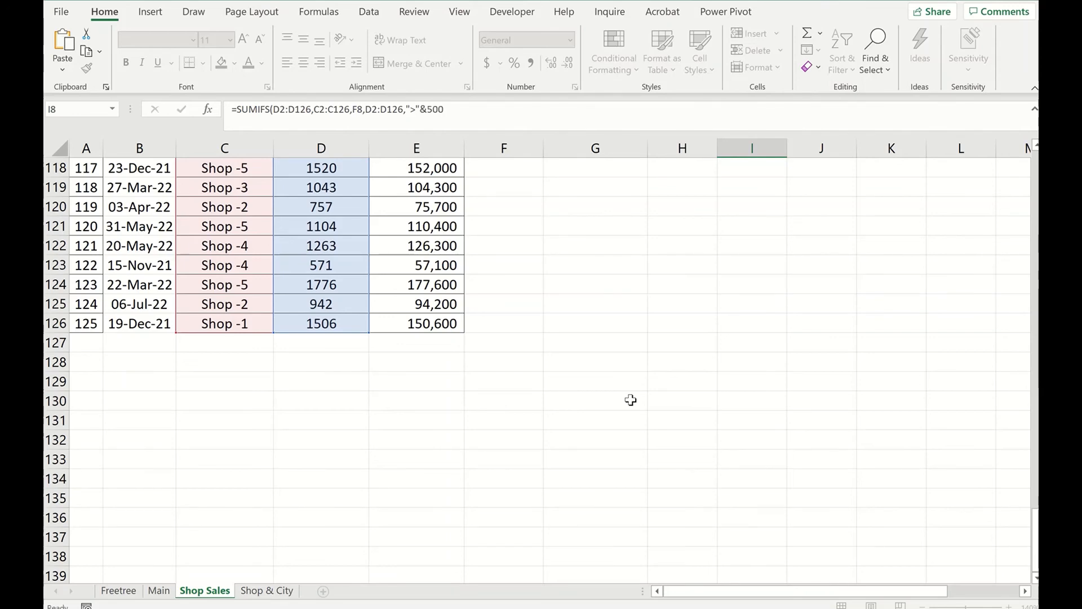
pyautogui.scroll(3, 718, 423)
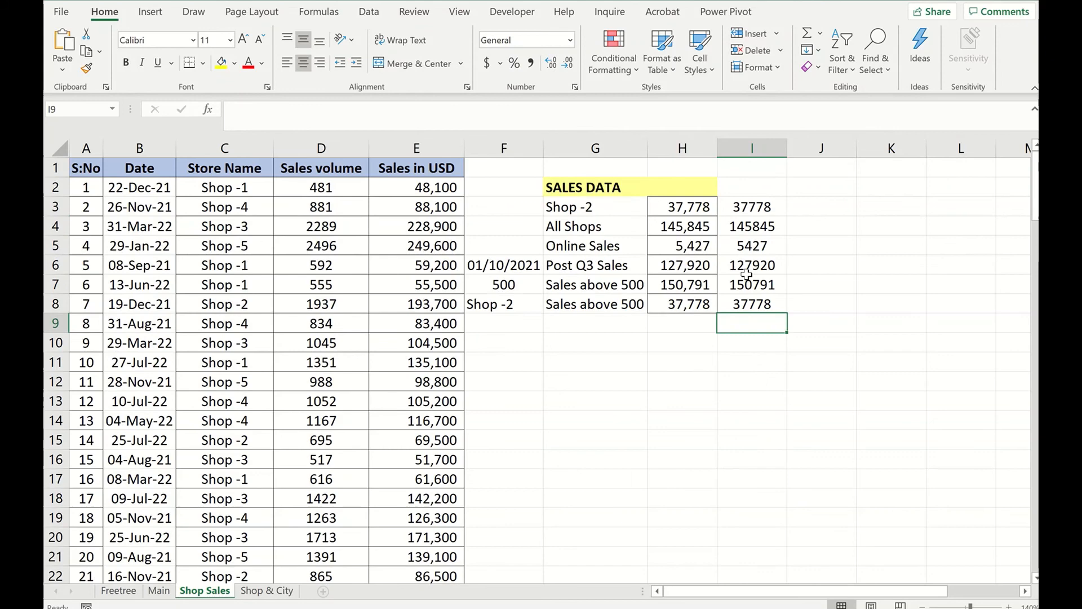
# - Review the sum range and both criteria range and criterion pairs of the SUMIFS formula in I8
pyautogui.click(754, 306)
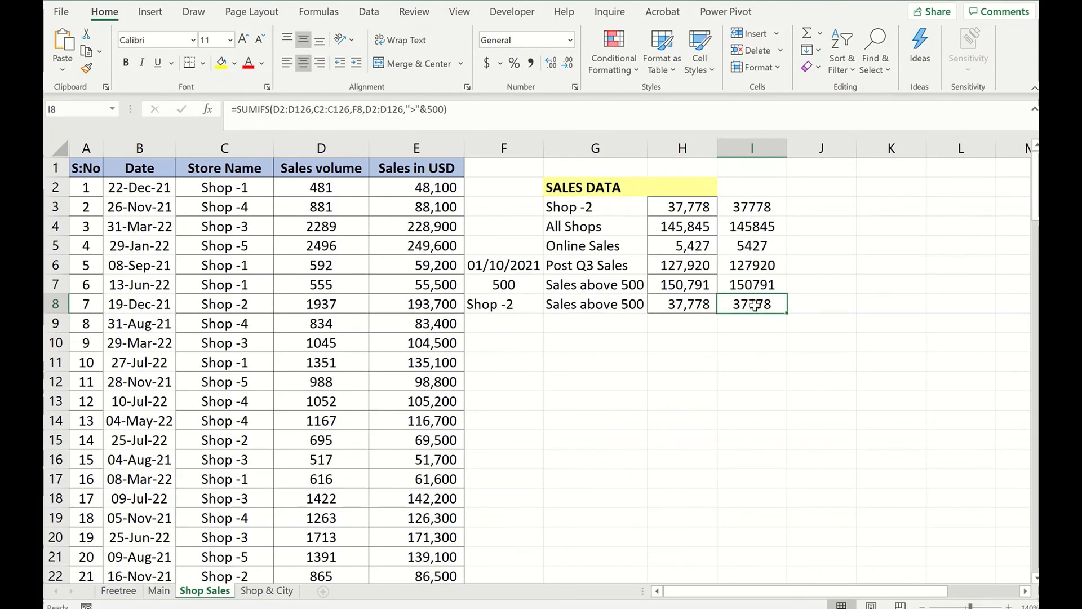
pyautogui.click(282, 109)
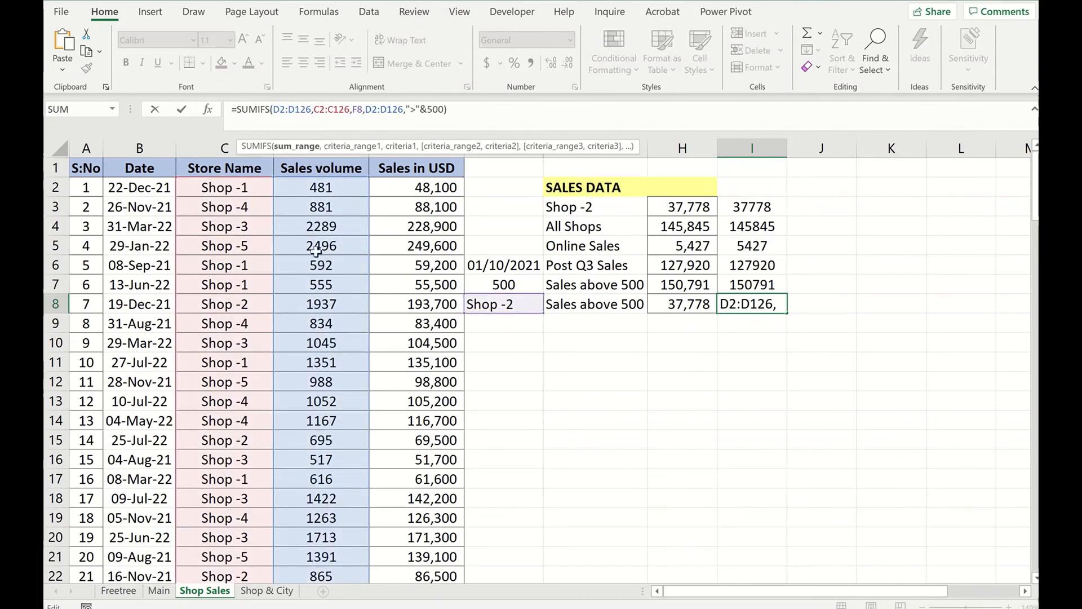
pyautogui.click(320, 109)
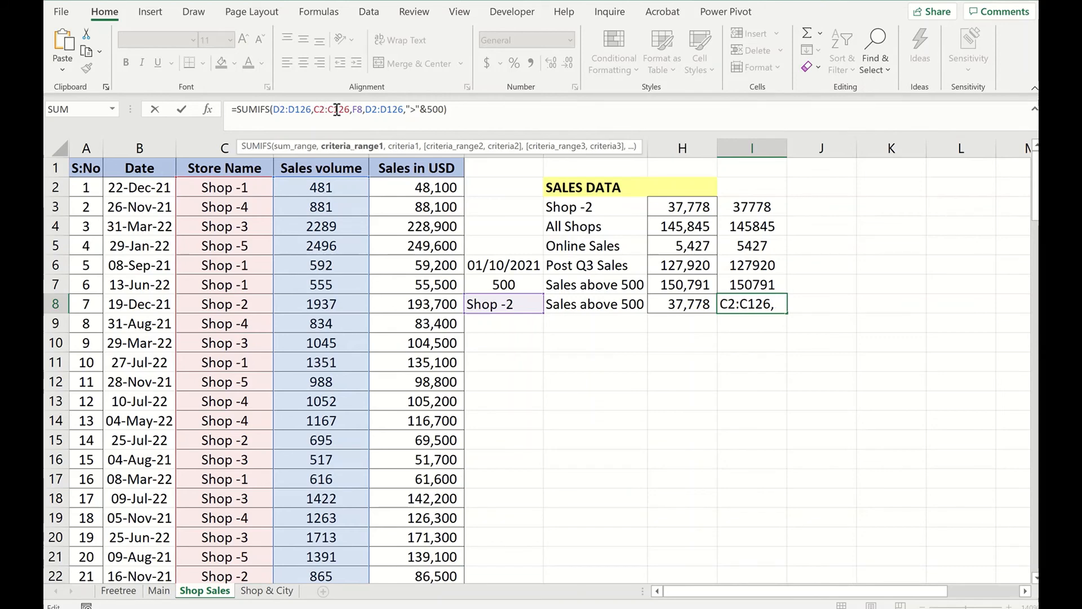
pyautogui.click(360, 108)
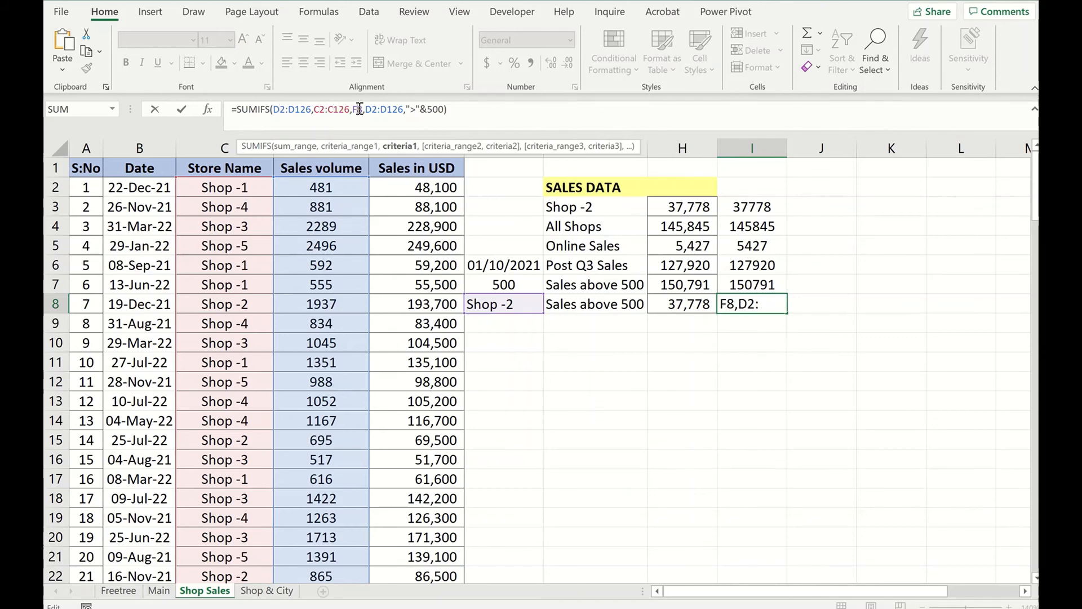
pyautogui.click(372, 109)
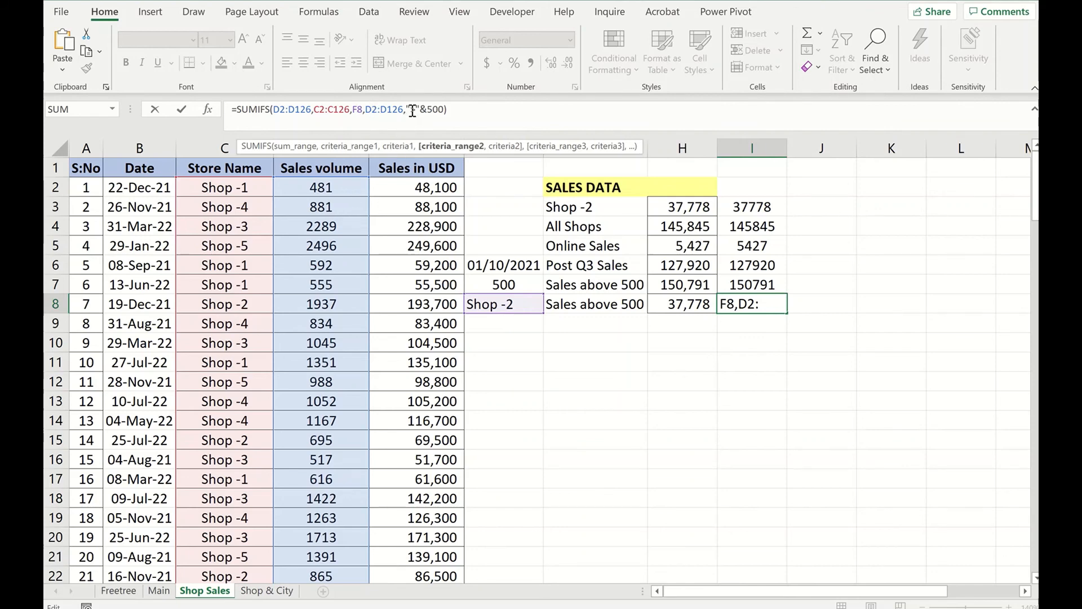
pyautogui.click(414, 111)
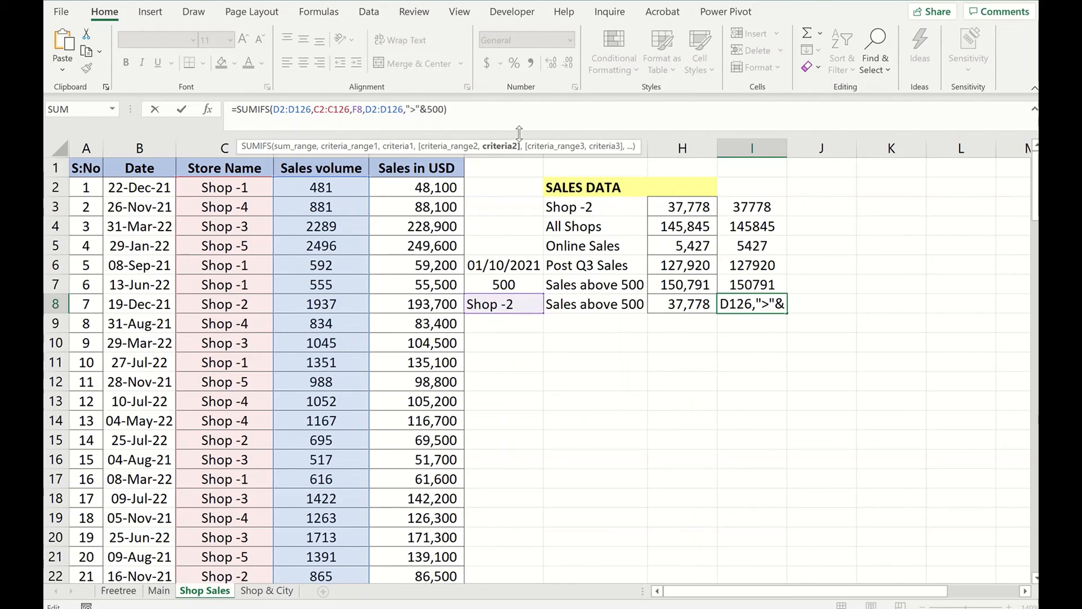
pyautogui.press('Return')
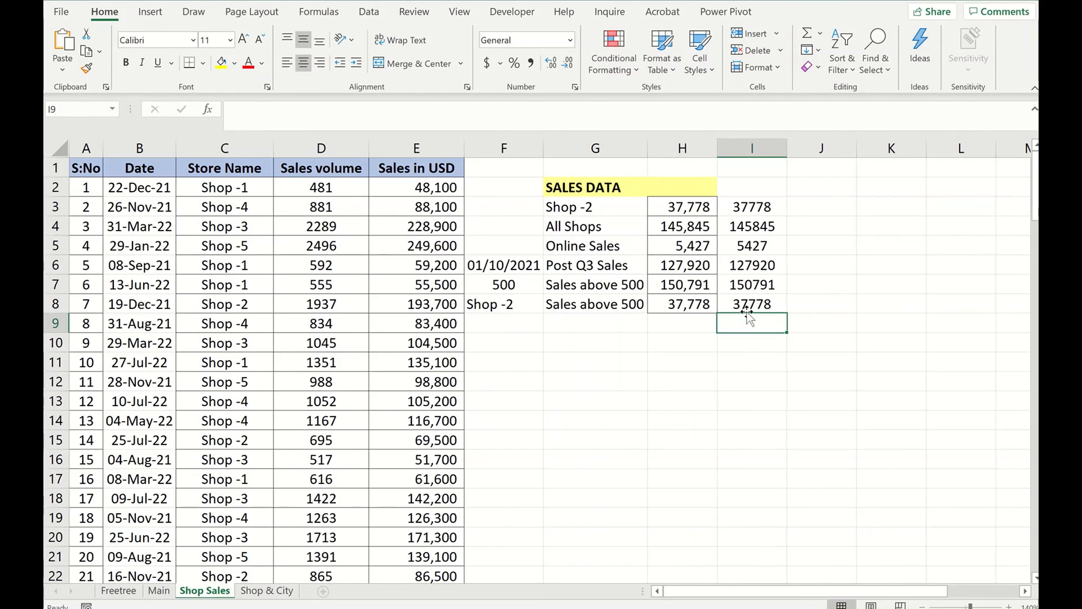
# - Open the Shop & City sheet and look over its store name, city and sales volume columns
pyautogui.click(260, 590)
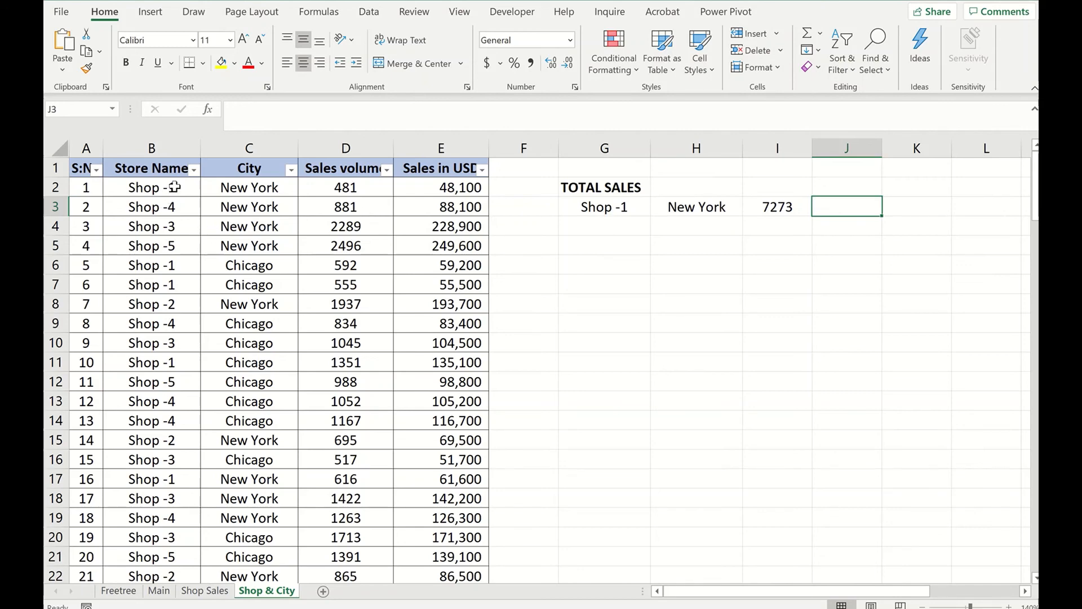
pyautogui.moveTo(167, 188); pyautogui.dragTo(162, 304)
pyautogui.moveTo(254, 189); pyautogui.dragTo(253, 304)
pyautogui.moveTo(364, 191); pyautogui.dragTo(362, 268)
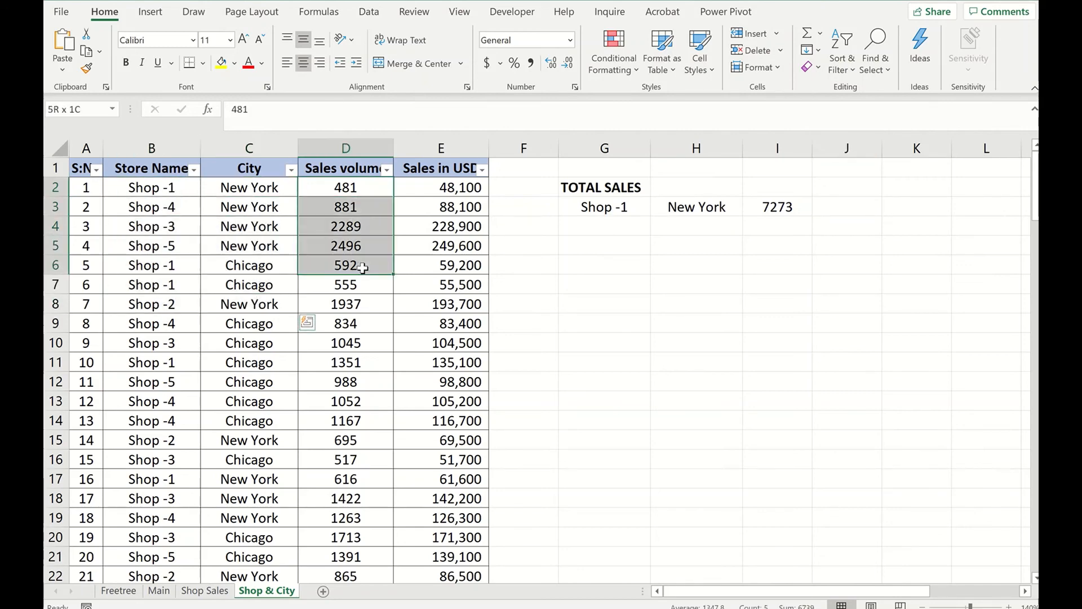
# - Start a SUMIFS formula in J3 of the TOTAL SALES row with the sales volumes D2:D126 as the sum range
pyautogui.click(843, 206)
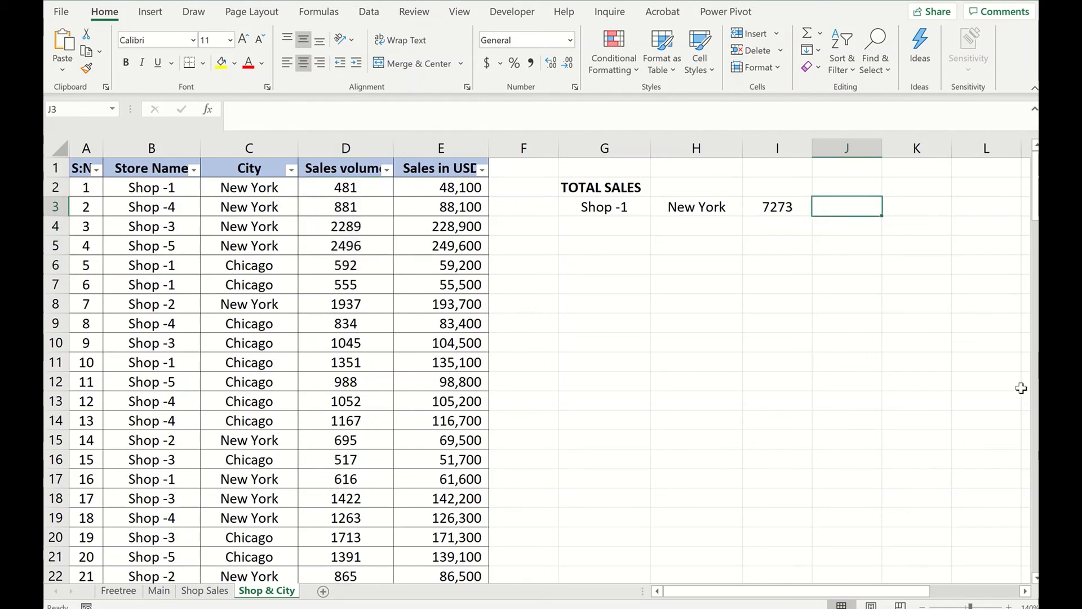
pyautogui.write('=sumifs')
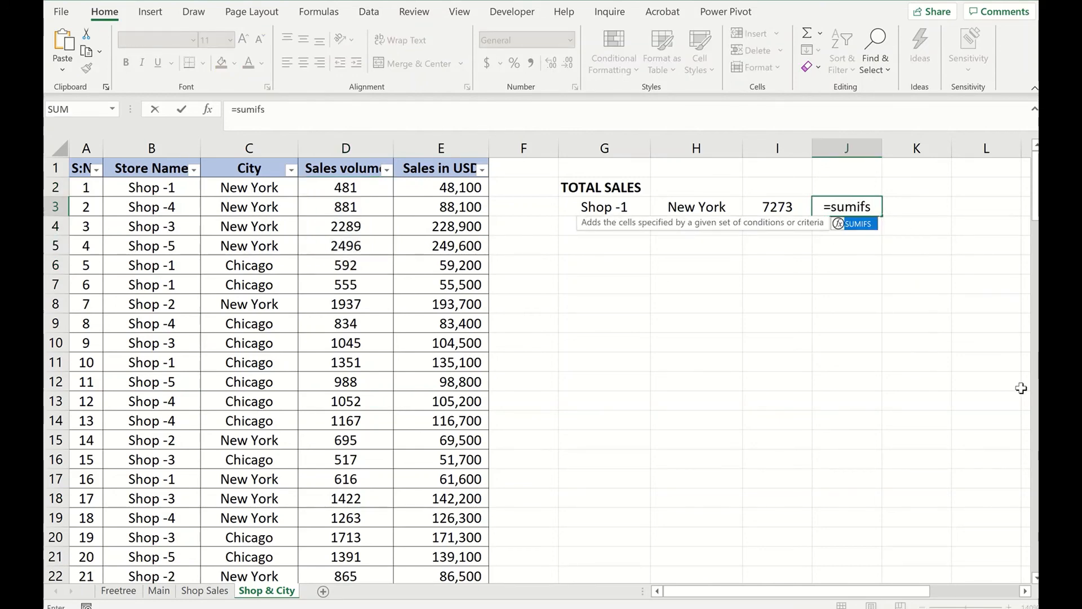
pyautogui.press('Tab')
pyautogui.click(358, 188)
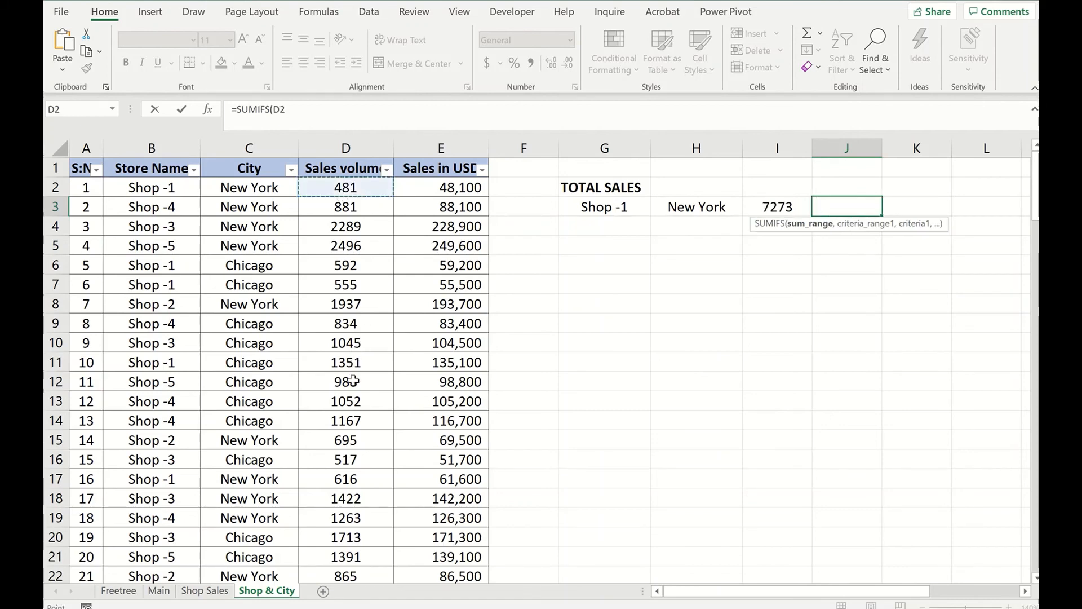
pyautogui.scroll(-20, 357, 366)
pyautogui.scroll(-9, 358, 372)
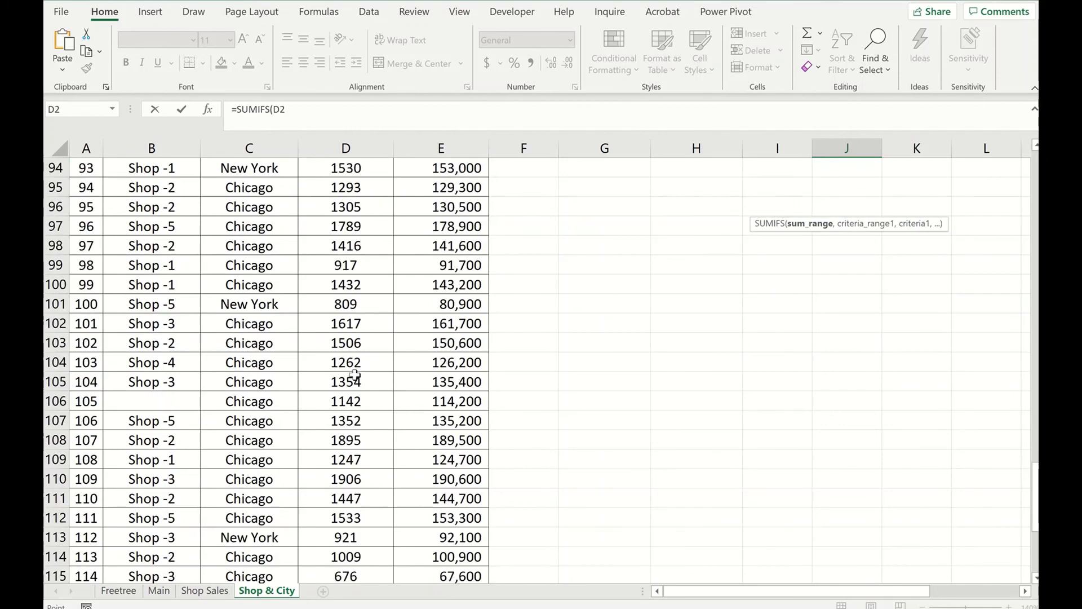
pyautogui.scroll(-20, 350, 428)
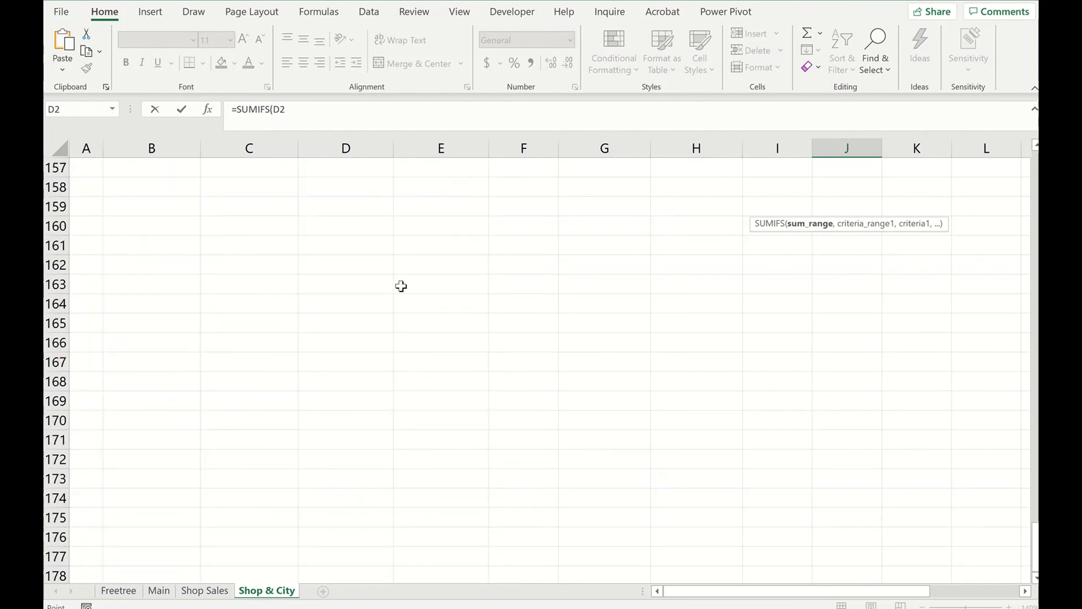
pyautogui.scroll(9, 394, 282)
pyautogui.scroll(5, 391, 276)
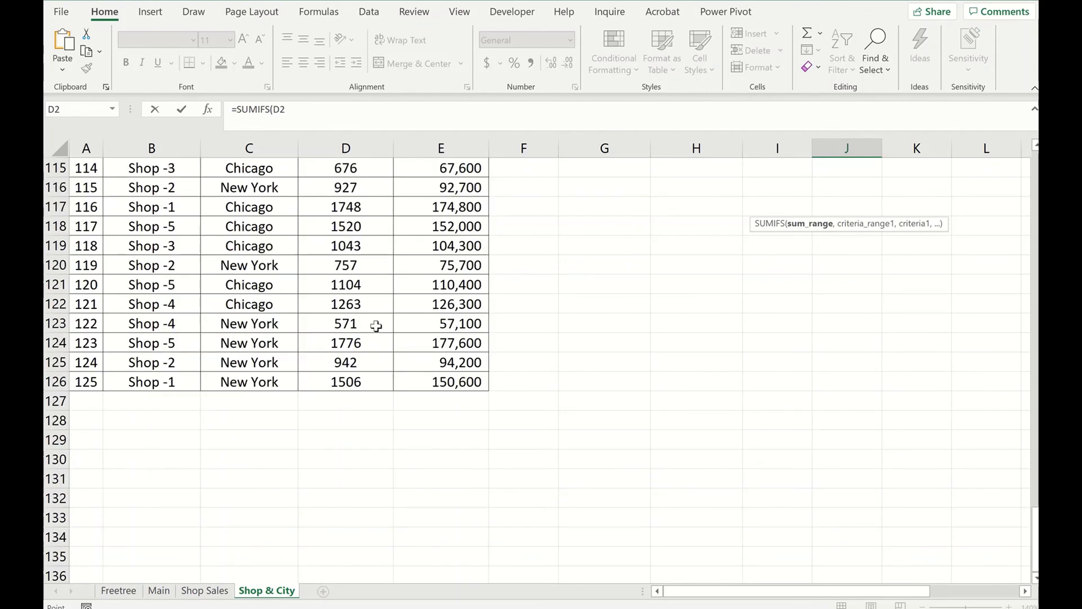
pyautogui.keyDown('shift'); pyautogui.click(360, 383); pyautogui.keyUp('shift')
pyautogui.write(',')
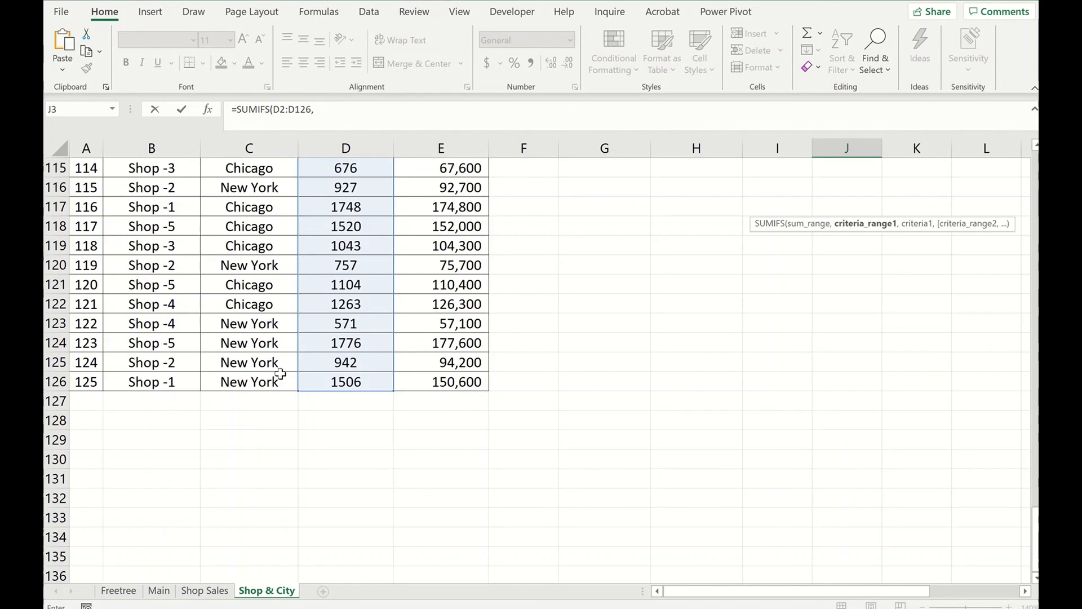
# - Add the cities C2:C126 as the first criteria range in J3, with the city in H3 as its criterion
pyautogui.click(262, 382)
pyautogui.scroll(1, 344, 299)
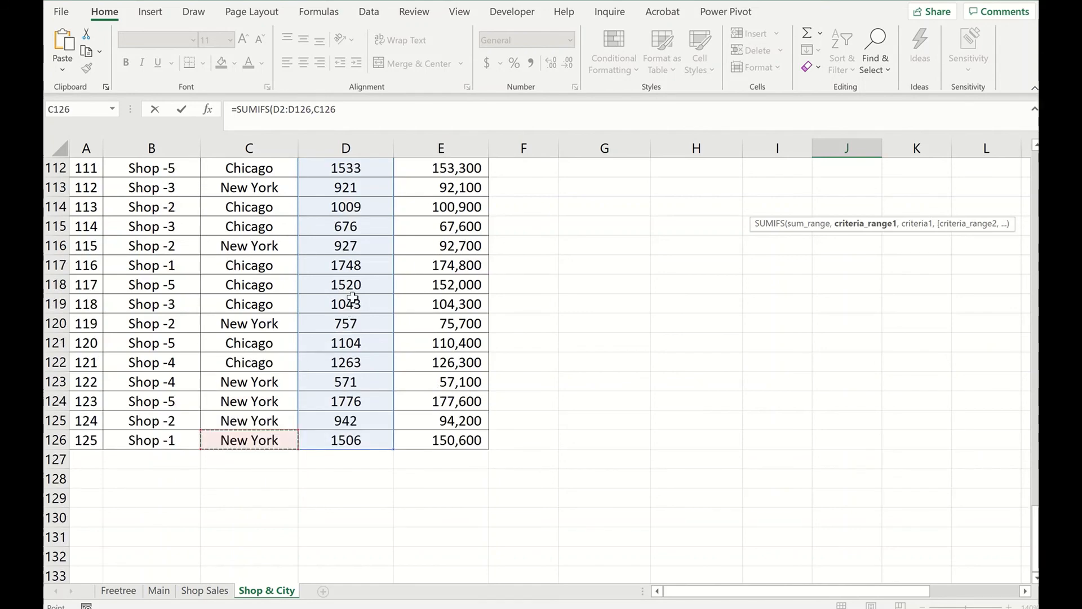
pyautogui.scroll(20, 316, 285)
pyautogui.scroll(11, 298, 273)
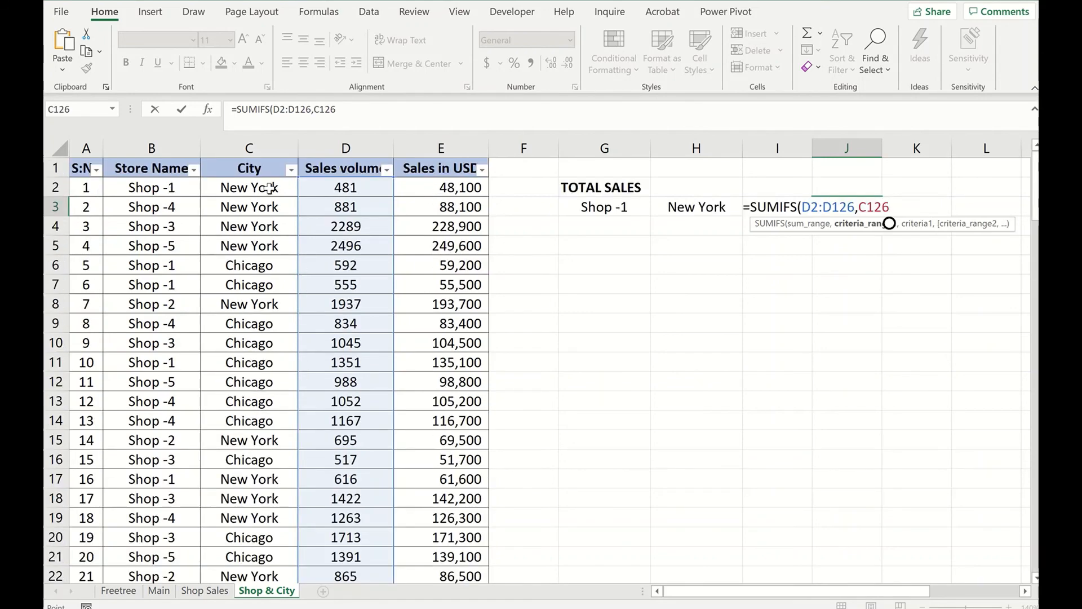
pyautogui.keyDown('shift'); pyautogui.click(268, 185); pyautogui.keyUp('shift')
pyautogui.write(',')
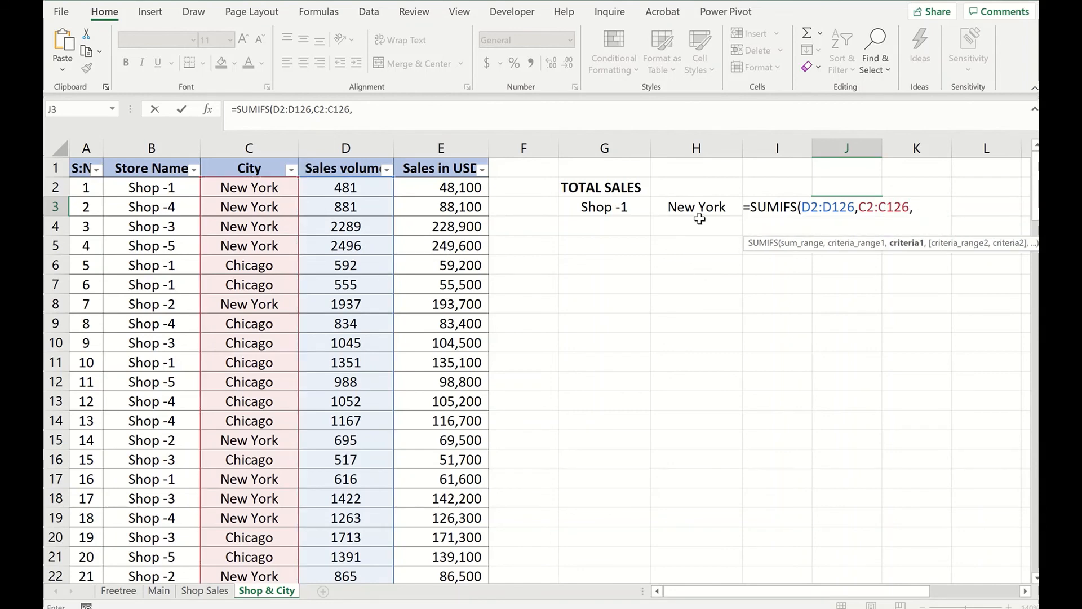
pyautogui.click(706, 204)
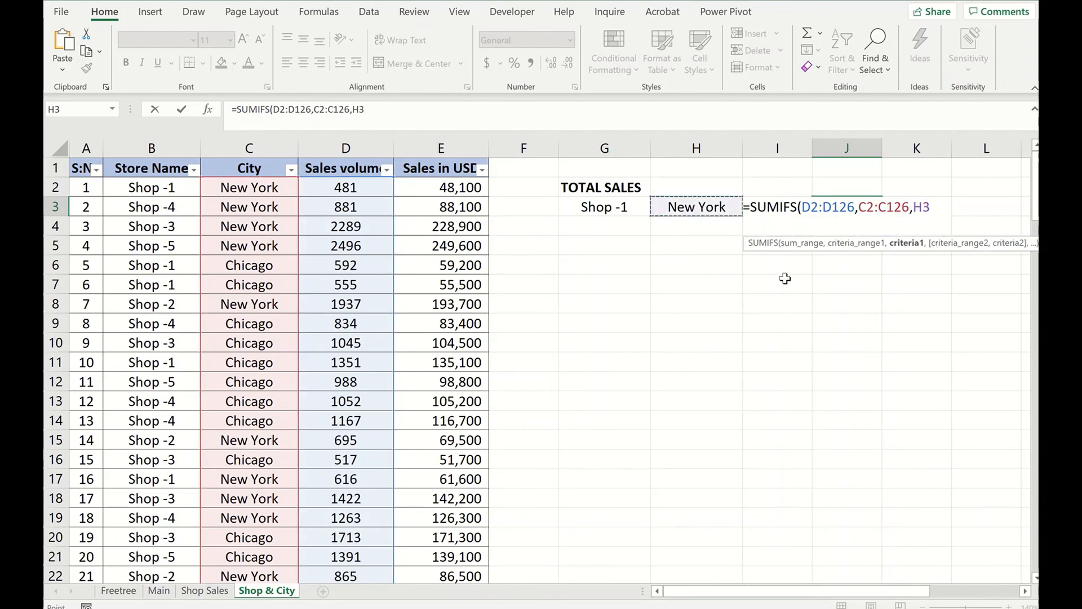
pyautogui.write(',')
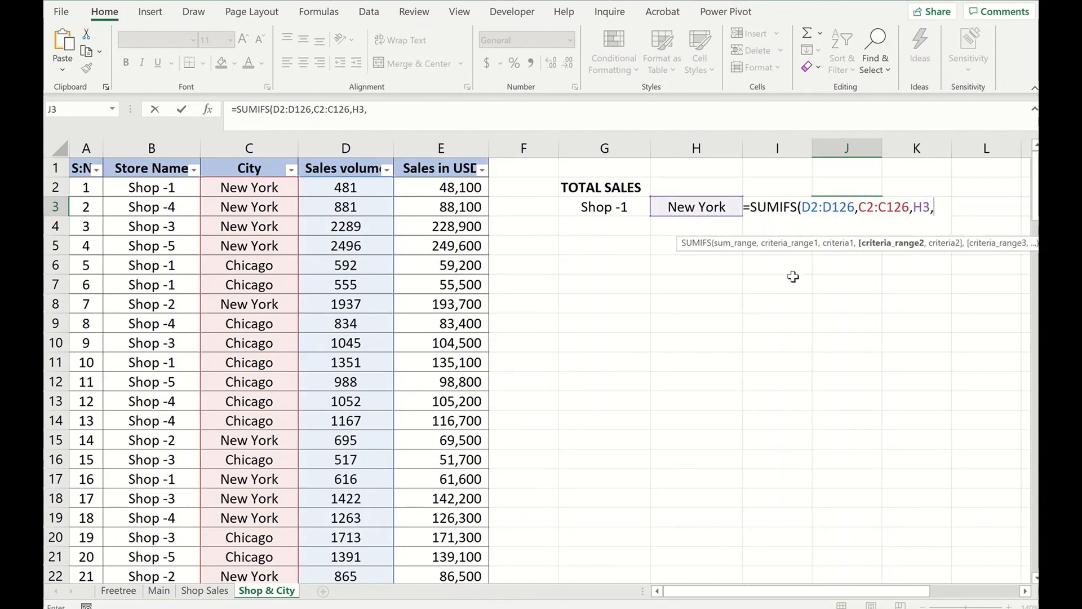
# - Add the store names B2:B126 as the second criteria range of the J3 formula
pyautogui.click(155, 190)
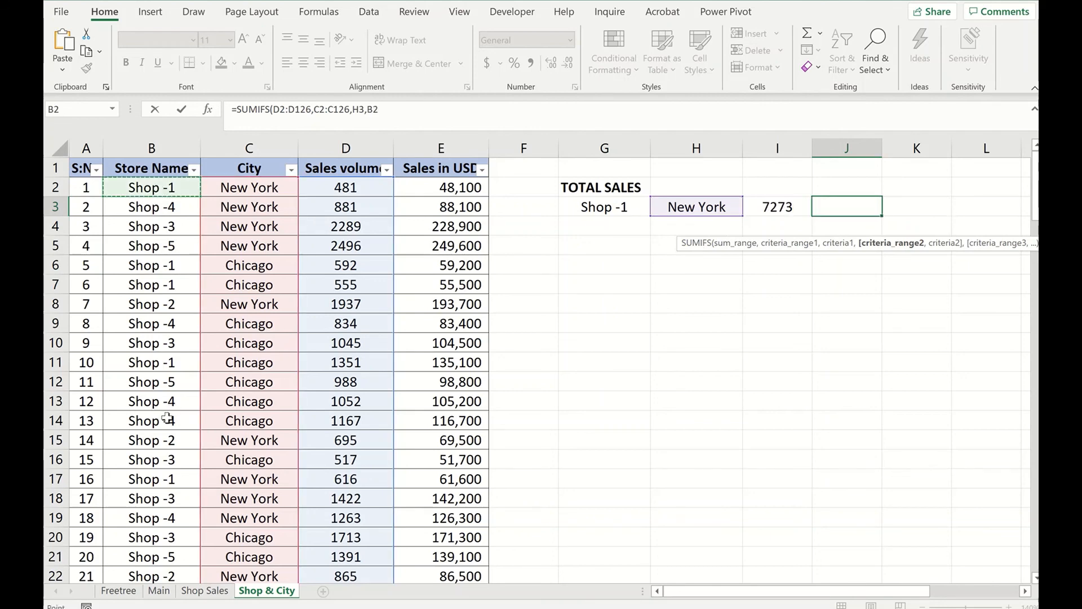
pyautogui.scroll(-20, 165, 420)
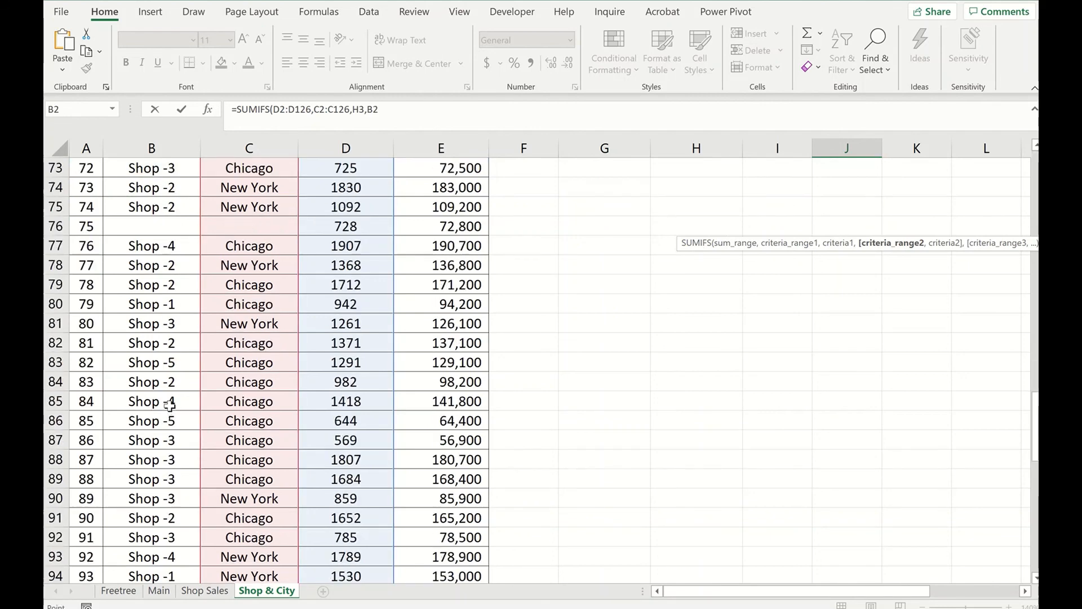
pyautogui.scroll(-12, 169, 402)
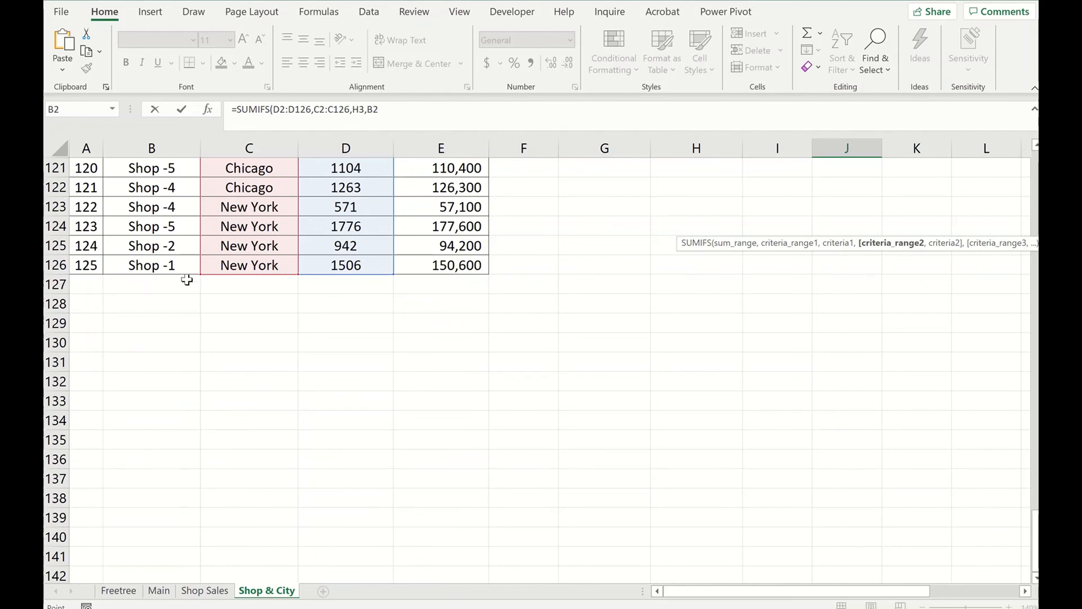
pyautogui.keyDown('shift'); pyautogui.click(181, 264); pyautogui.keyUp('shift')
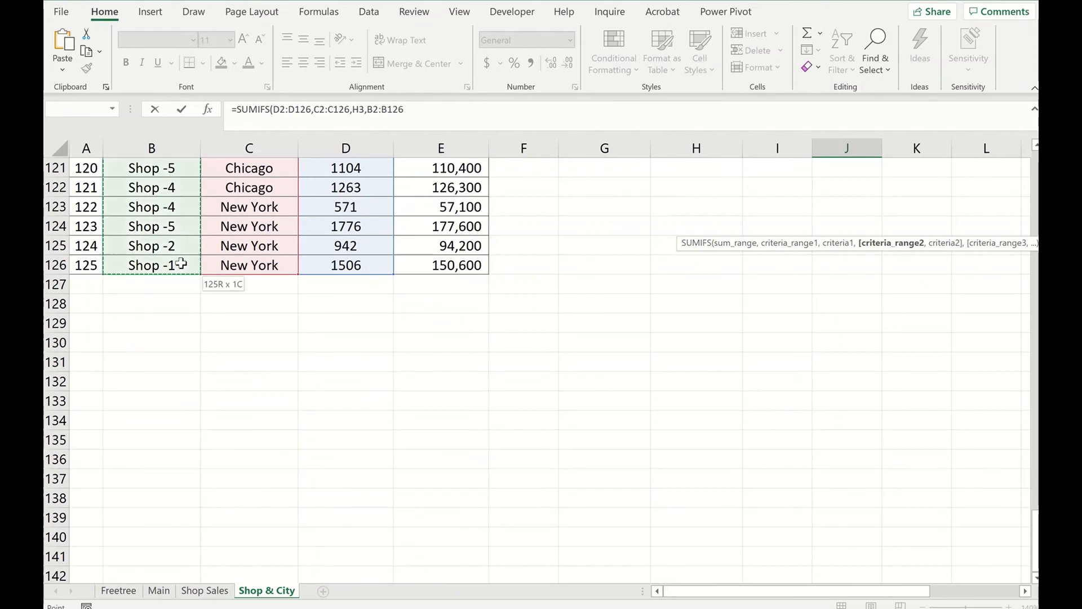
pyautogui.moveTo(171, 293); pyautogui.dragTo(181, 266)
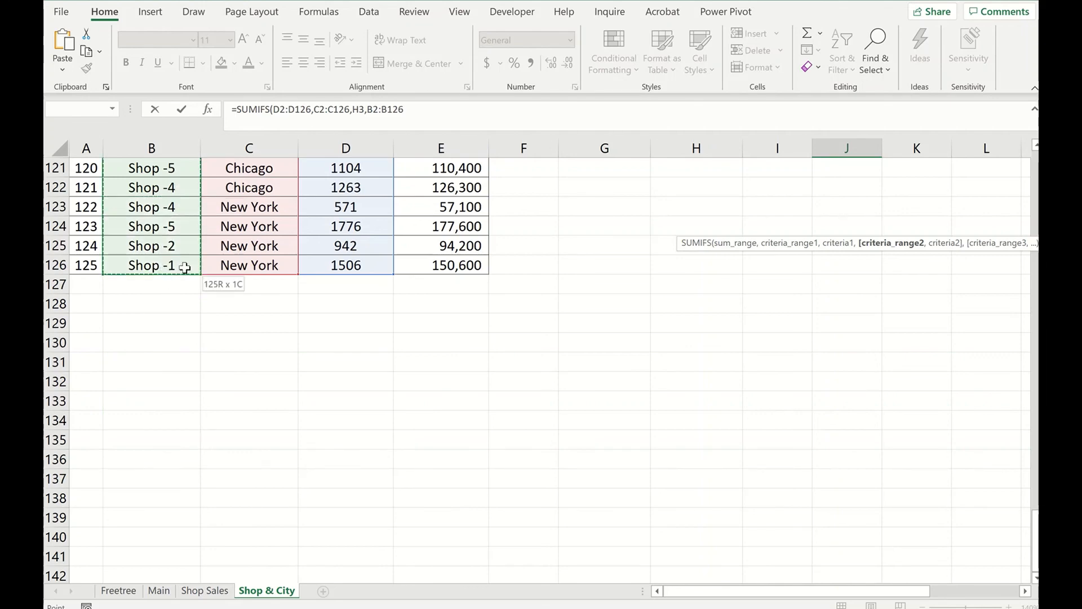
pyautogui.click(417, 110)
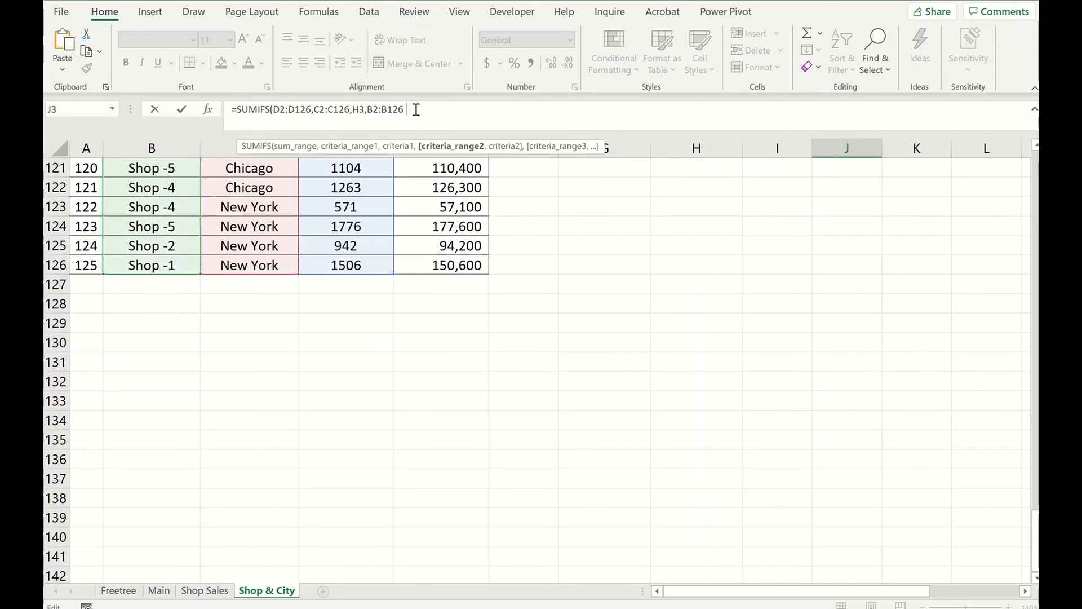
pyautogui.write(',')
pyautogui.press('Left')
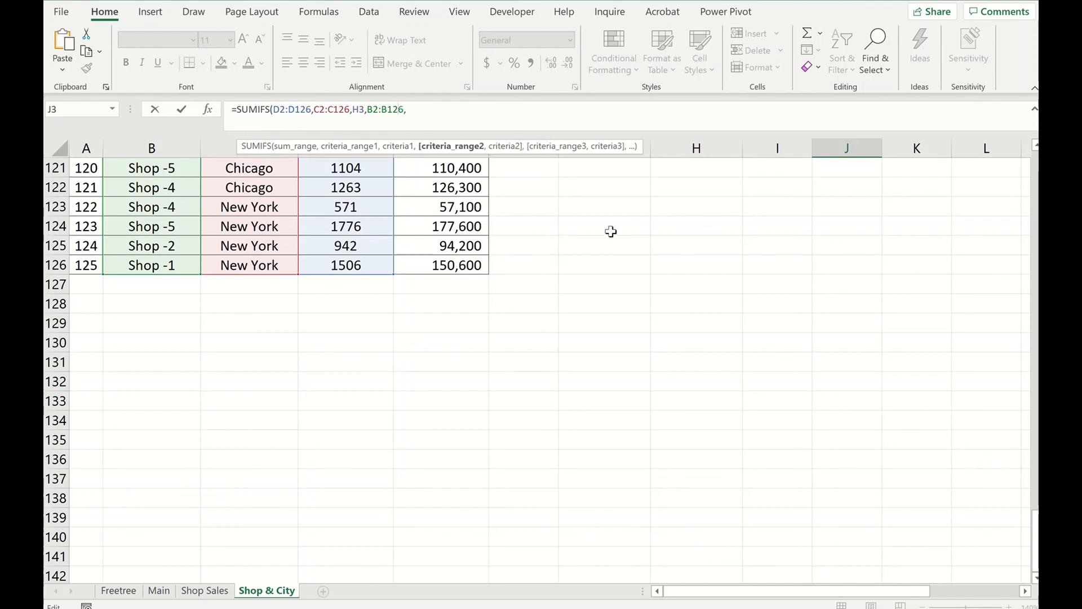
pyautogui.scroll(4, 664, 239)
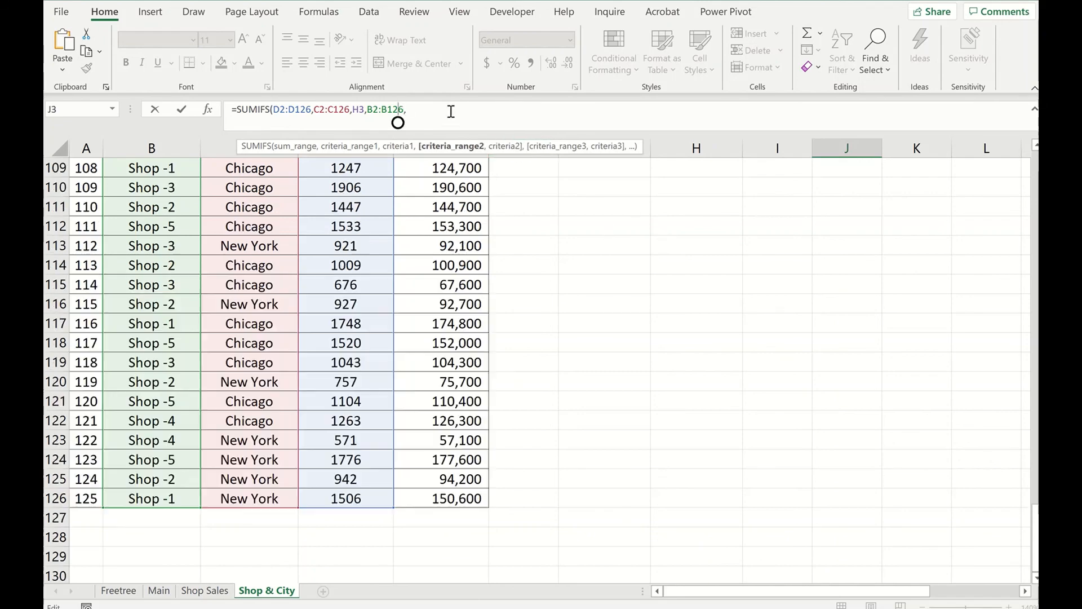
pyautogui.press('Right')
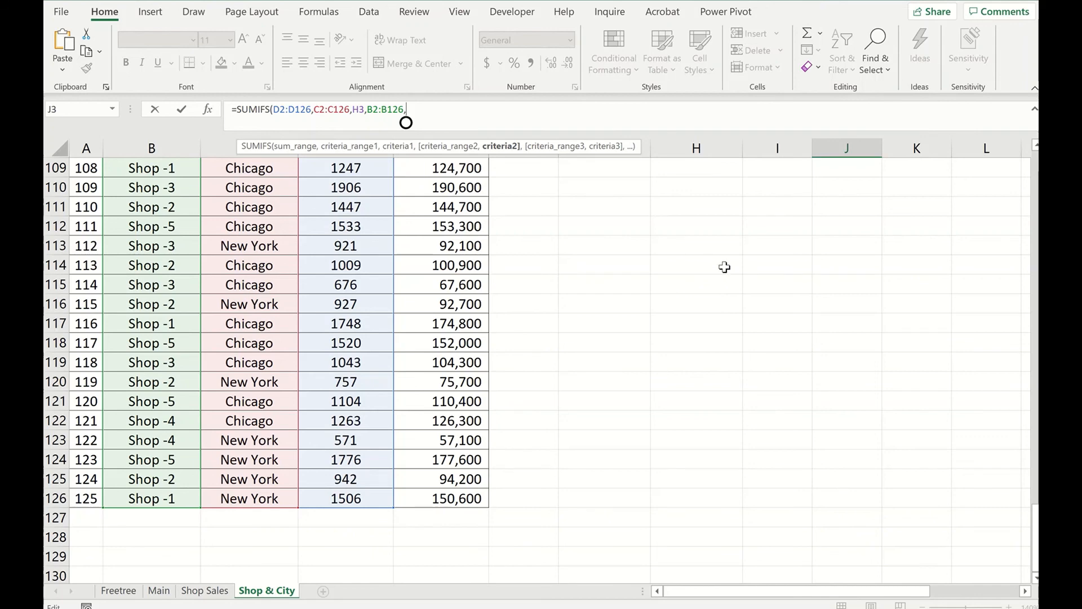
# - Use the shop in G3 as the second criterion, enter the J3 formula and check the finished cell
pyautogui.scroll(20, 711, 262)
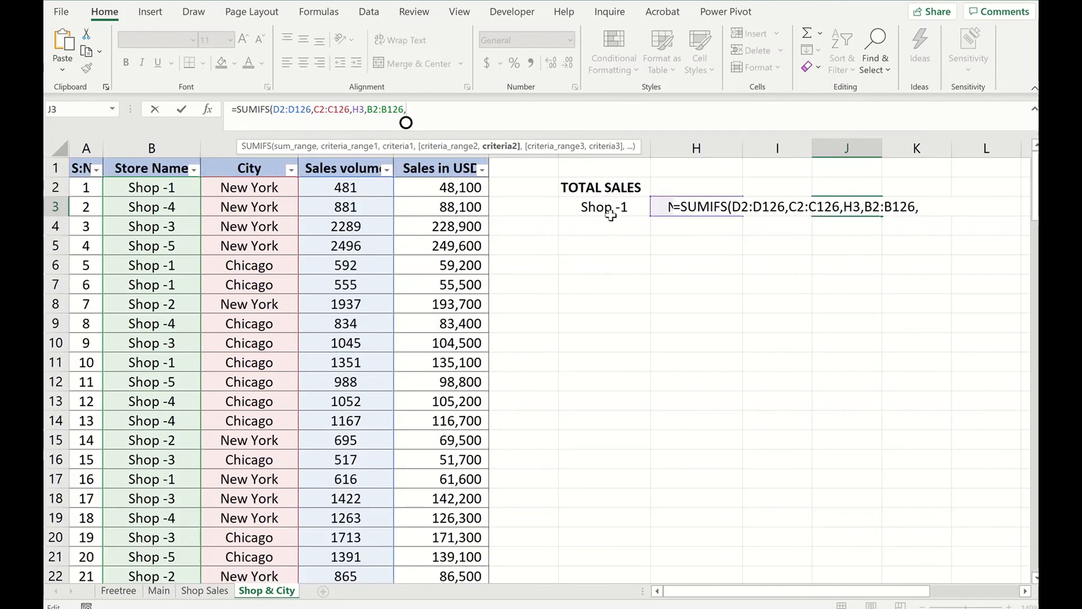
pyautogui.write('G3')
pyautogui.press('Return')
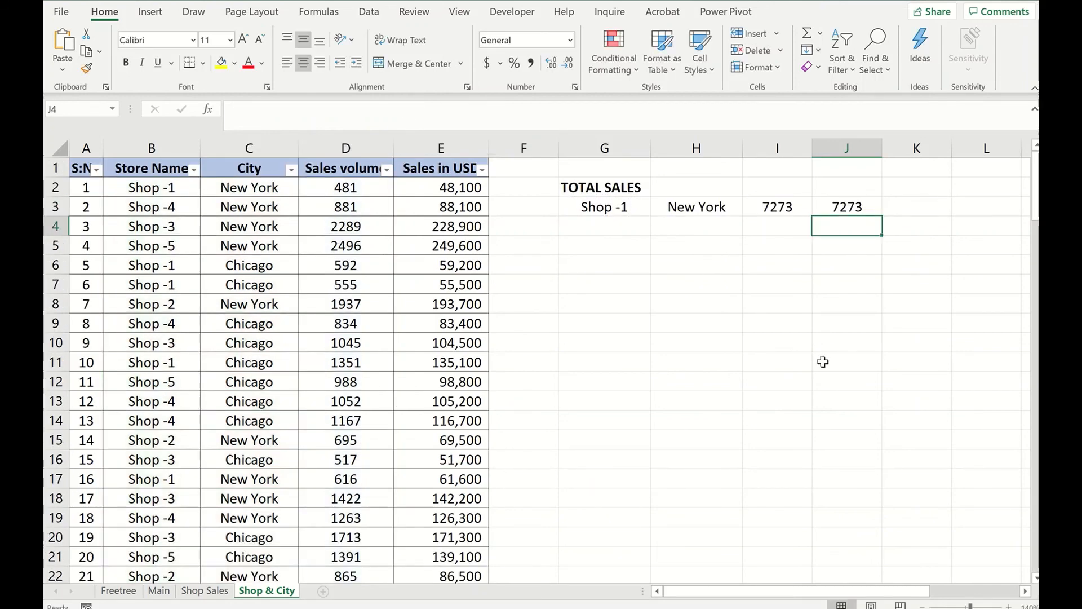
pyautogui.click(845, 209)
# - Switch back to the Shop Sales sheet
pyautogui.click(204, 590)
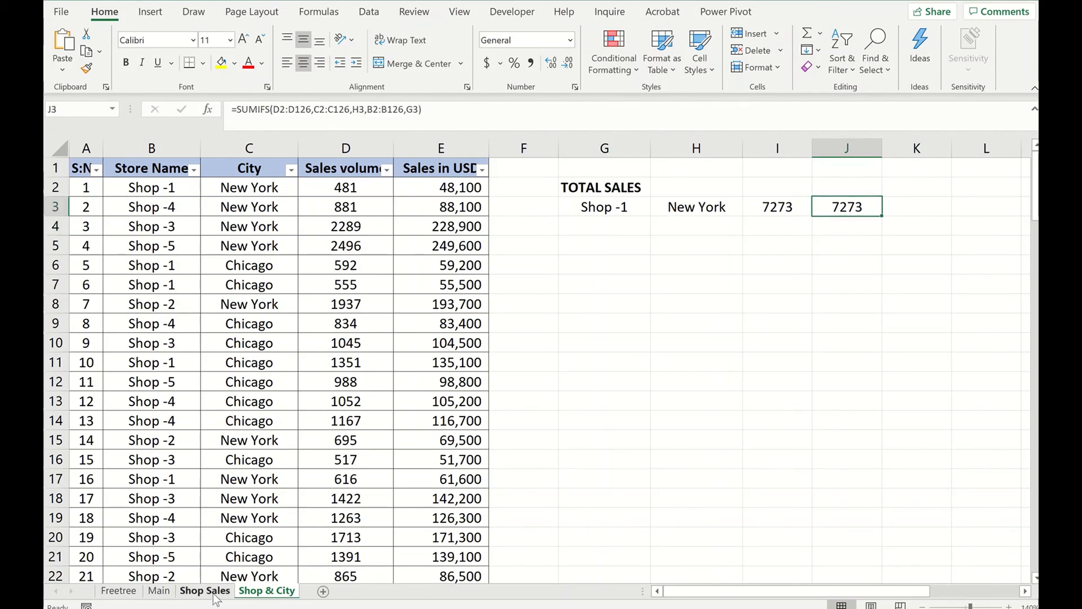